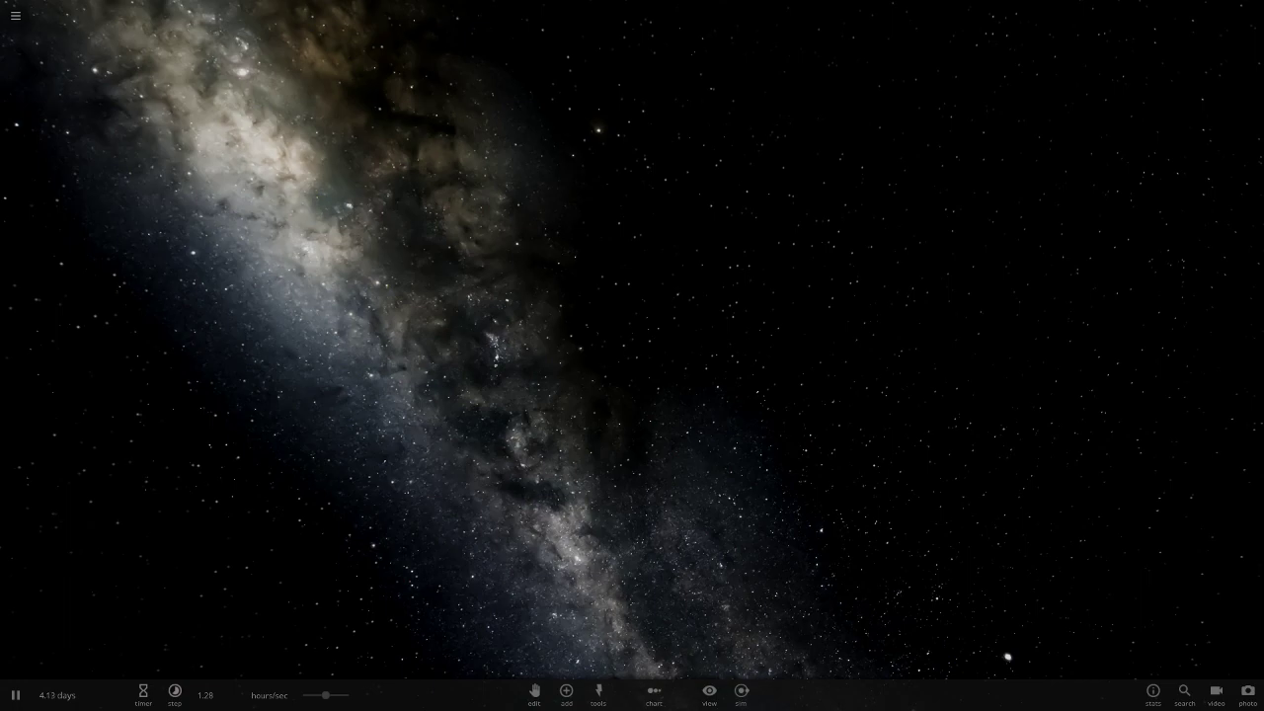
Search the object library for "ross" and place the star Ross 128 as a still object in the empty space.
click(566, 690)
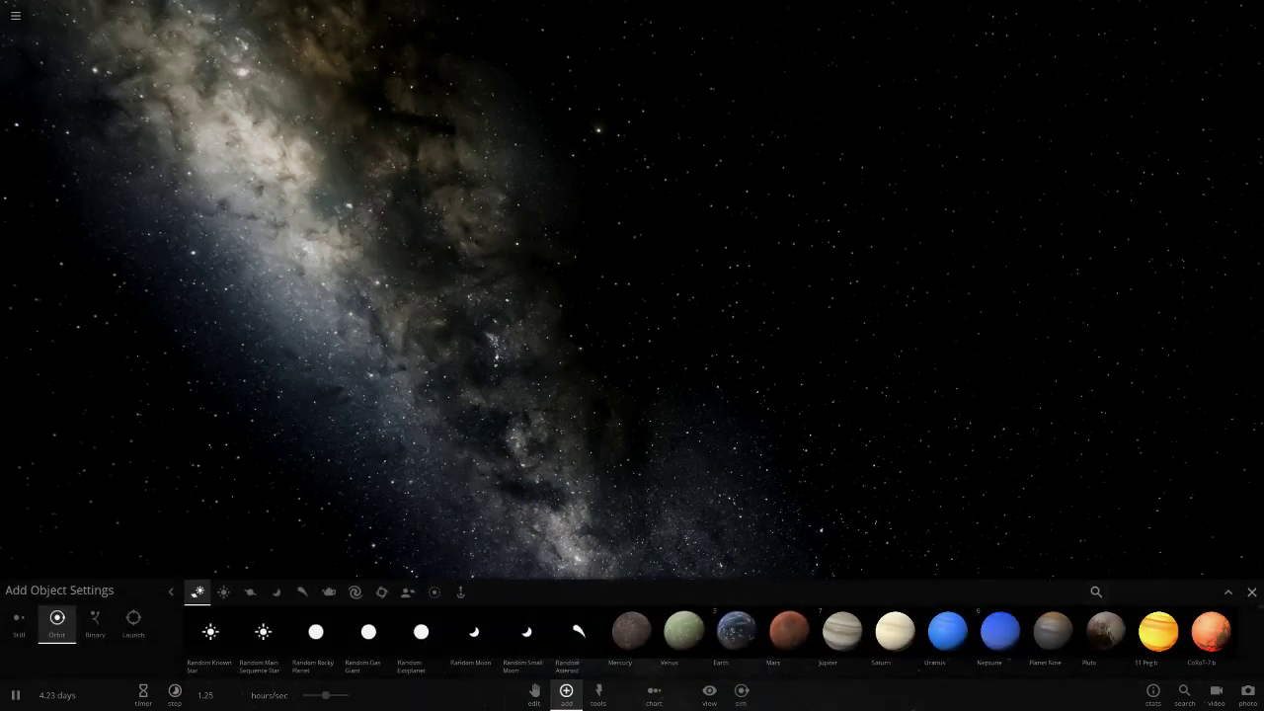
text(ross)
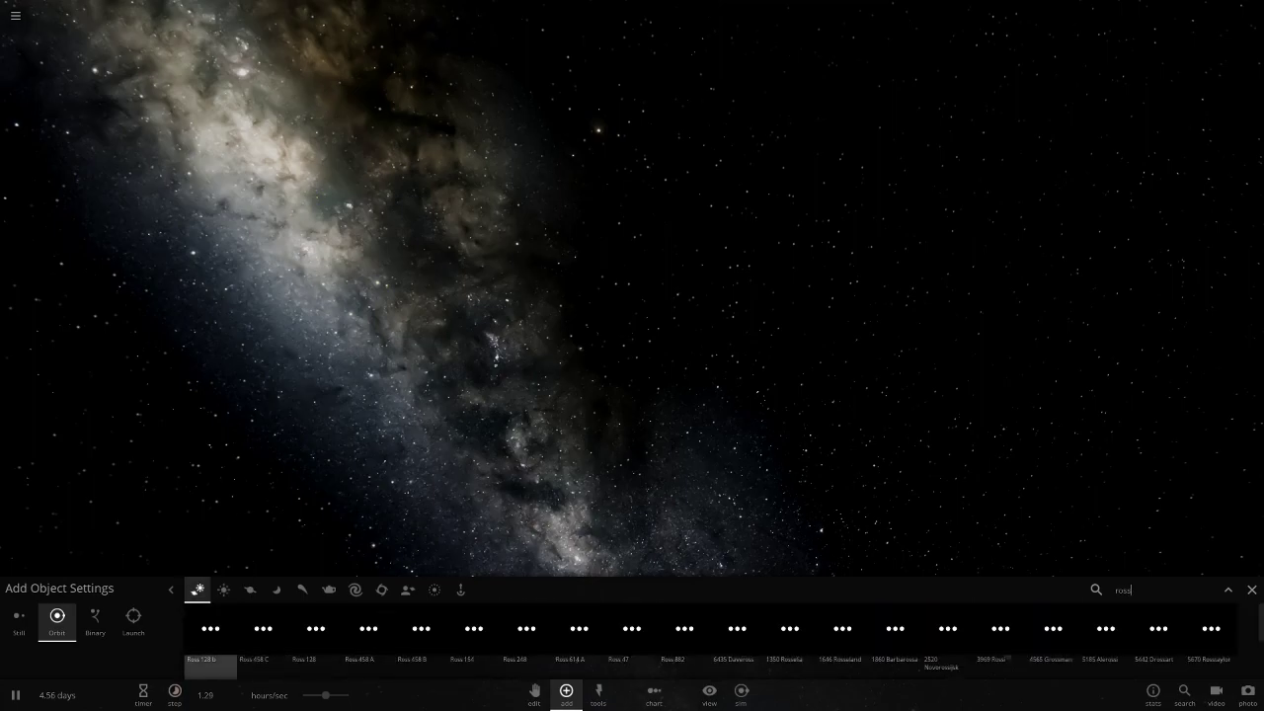
mouse_move(211, 641)
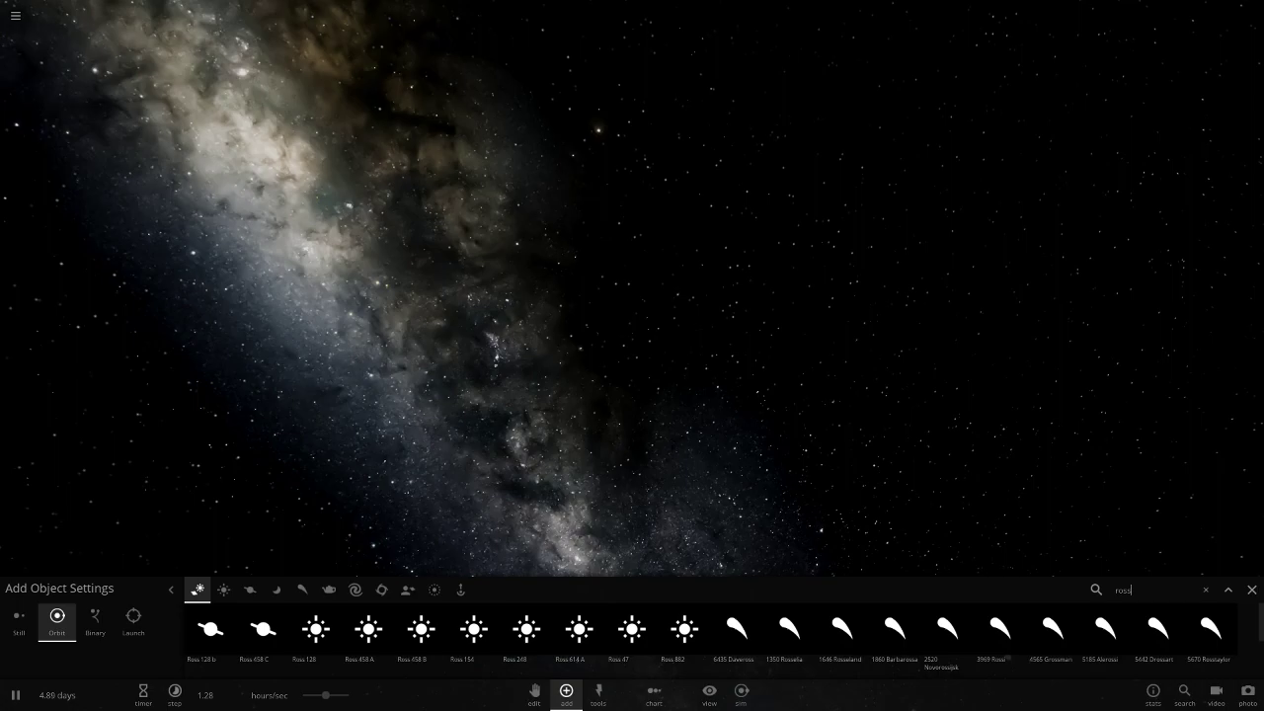
mouse_move(333, 612)
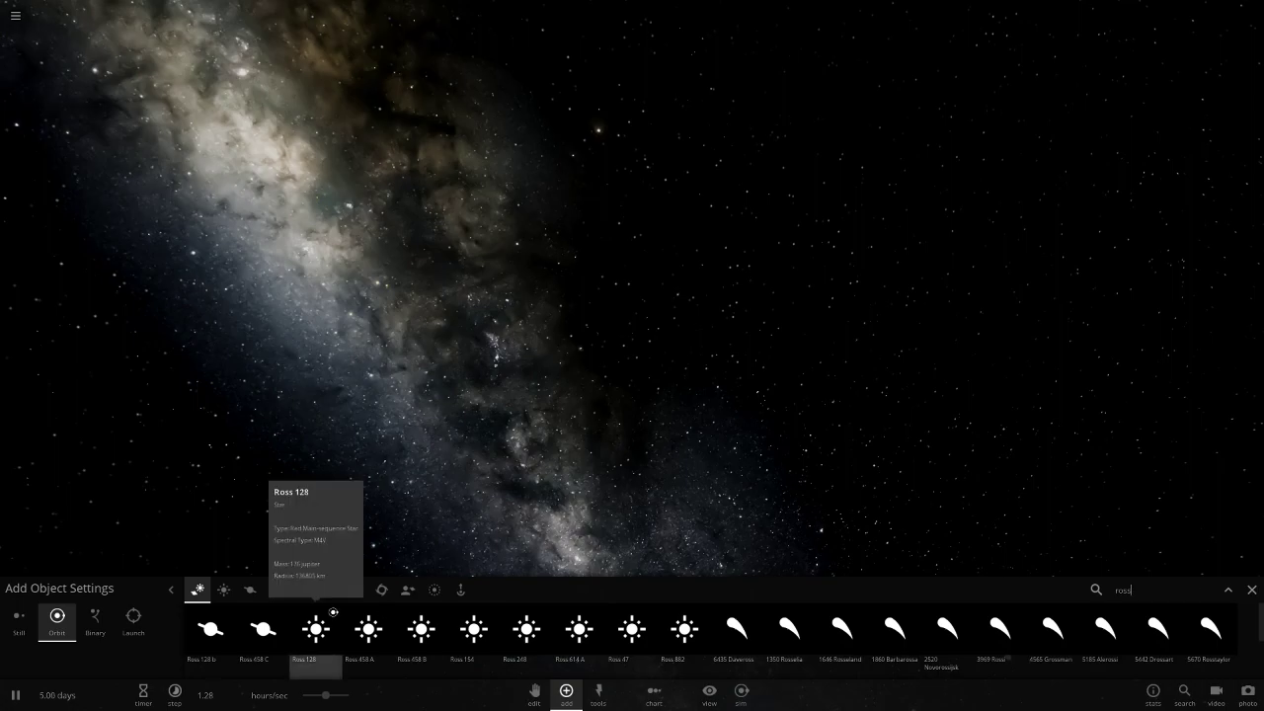
mouse_move(421, 628)
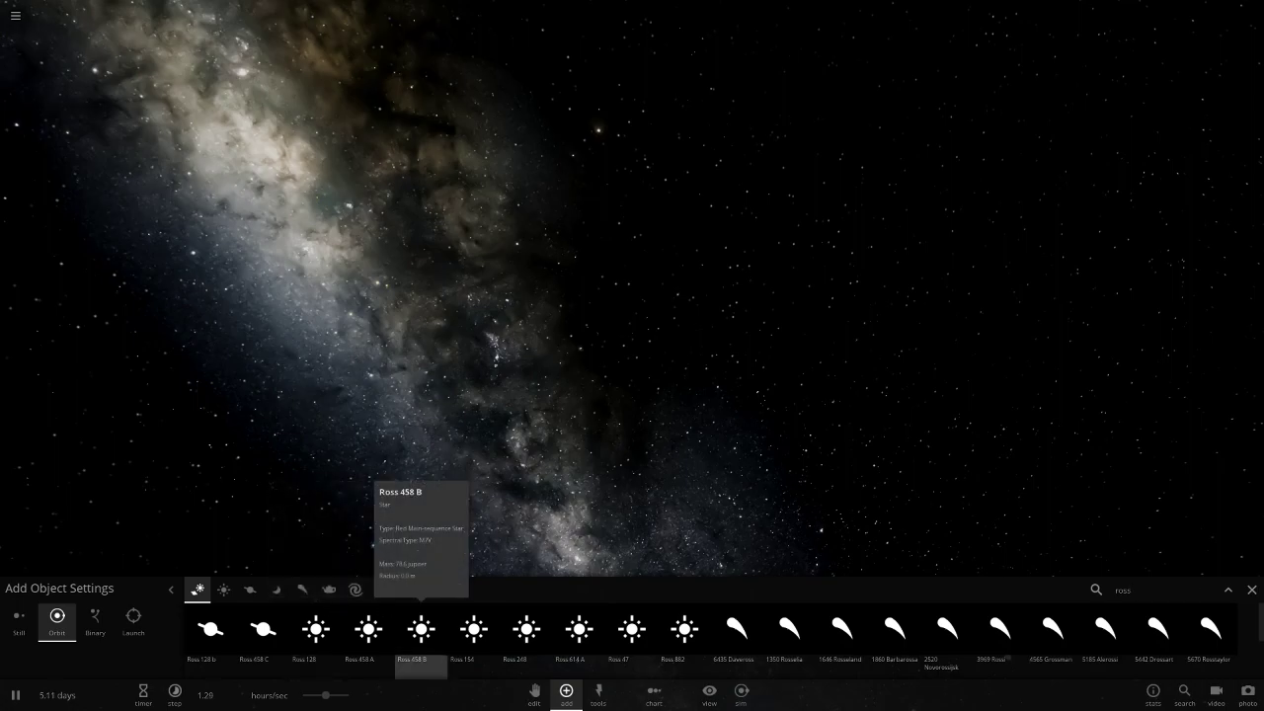
click(316, 628)
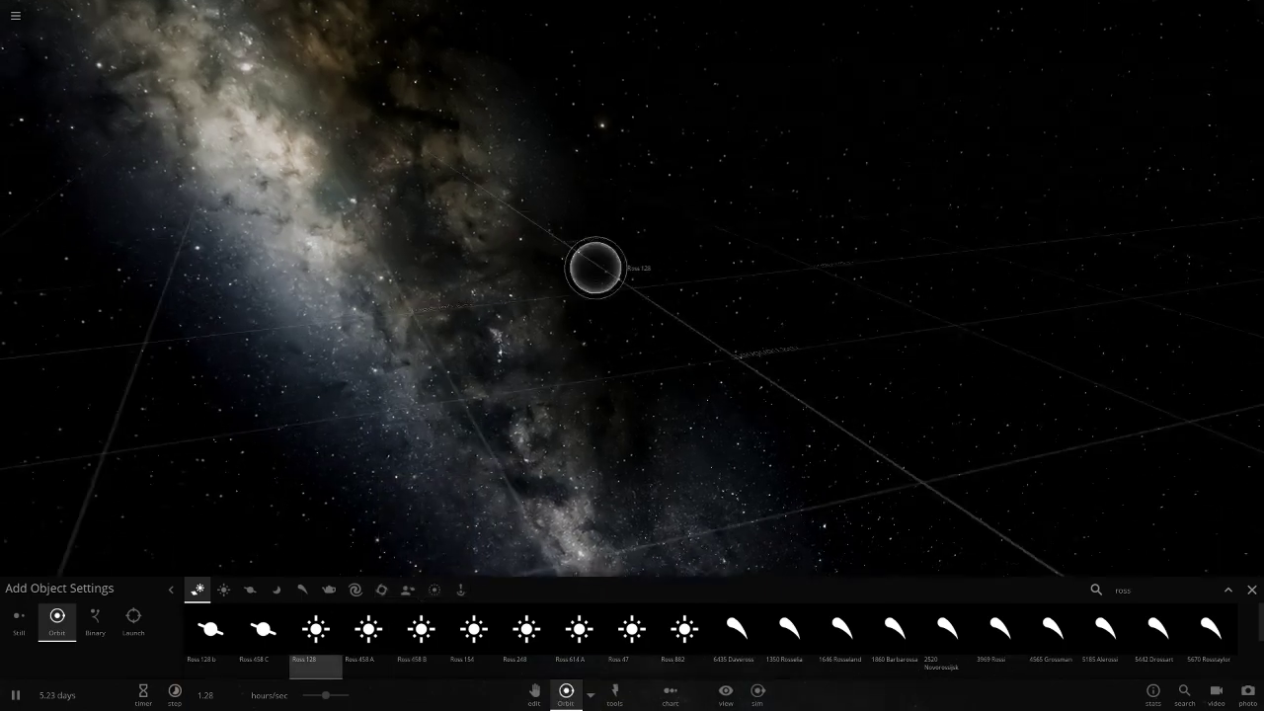
click(19, 622)
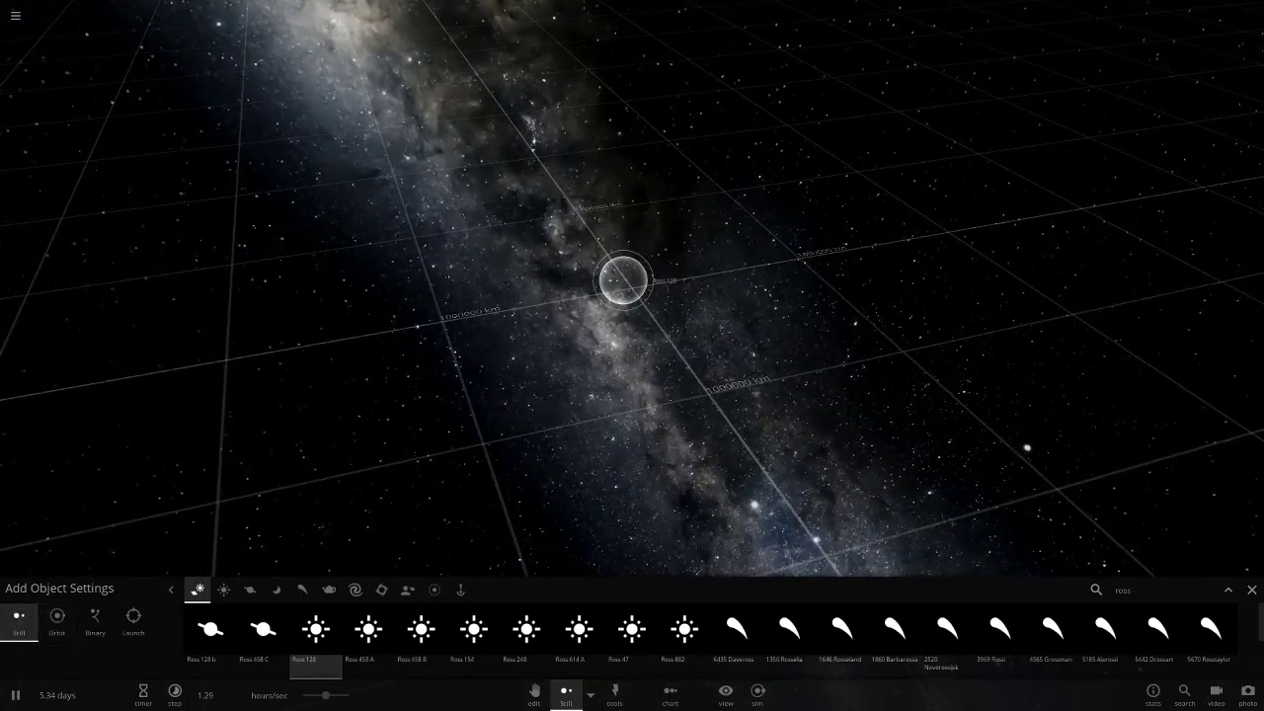
click(629, 281)
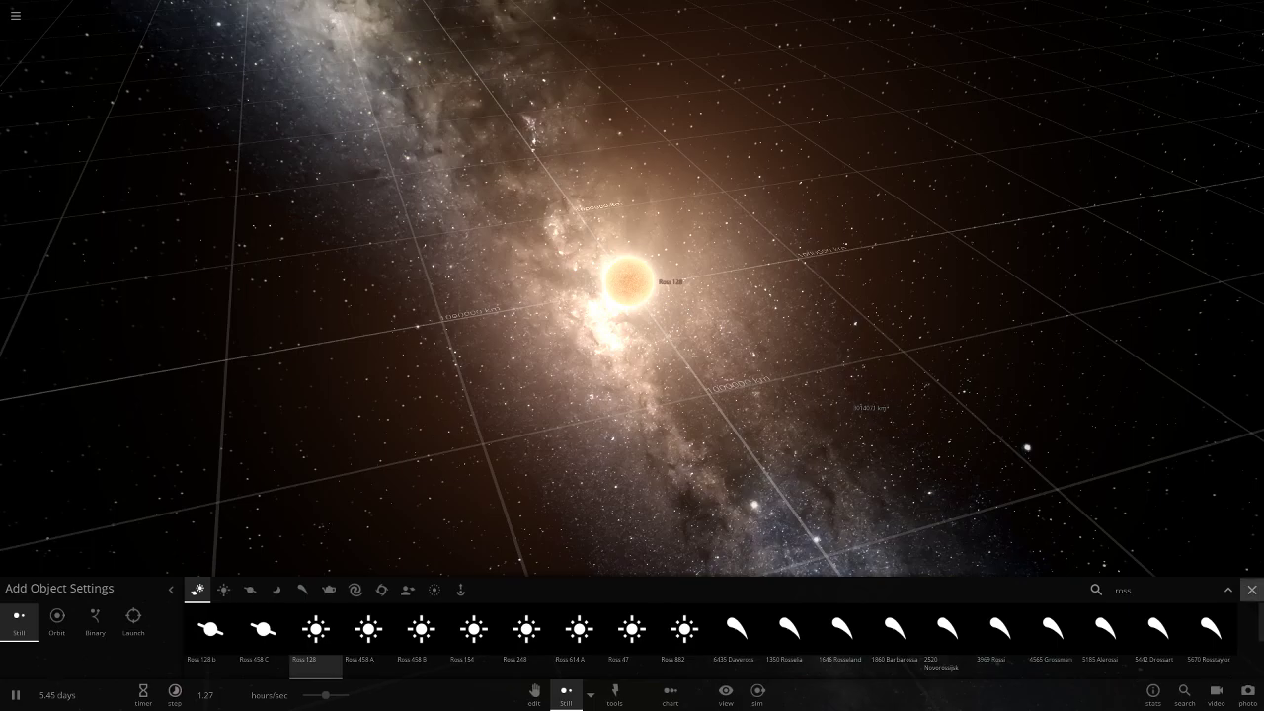
click(1252, 590)
Pause the simulation and place the planet Ross 128 b as a still object near the star Ross 128.
scroll(628, 316, up, 3)
click(623, 316)
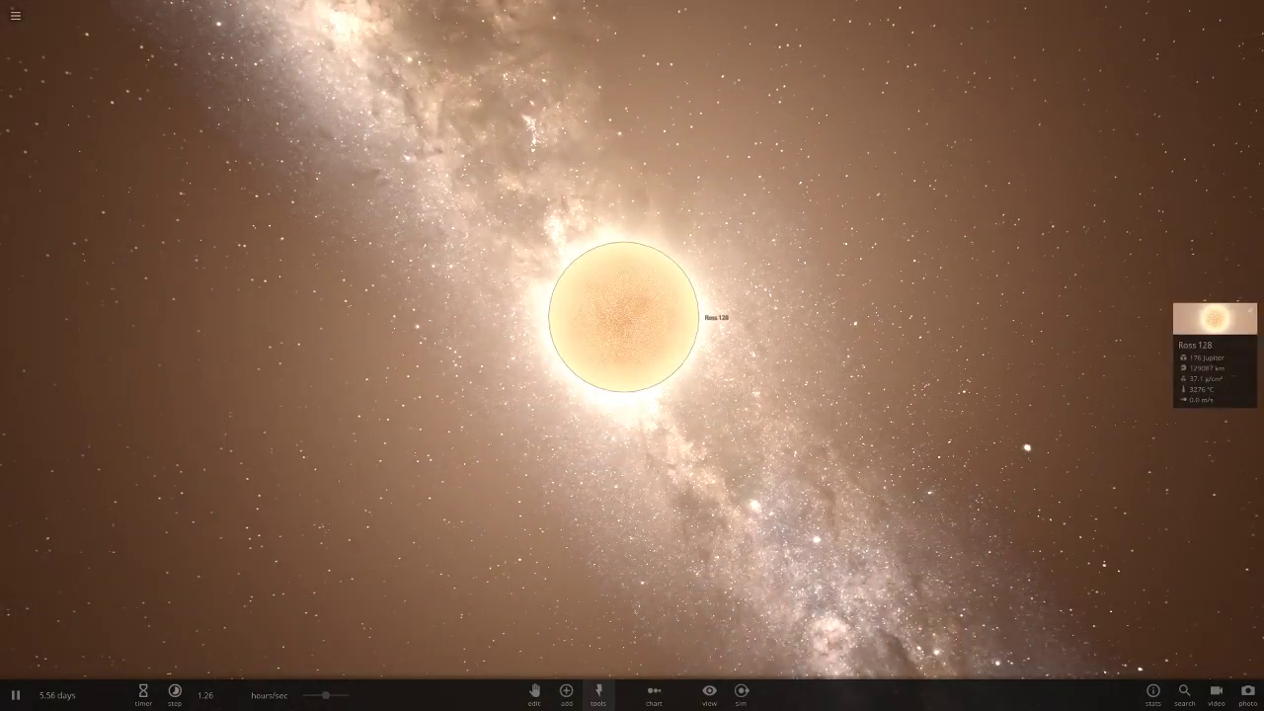
click(566, 695)
click(210, 637)
scroll(700, 305, down, 3)
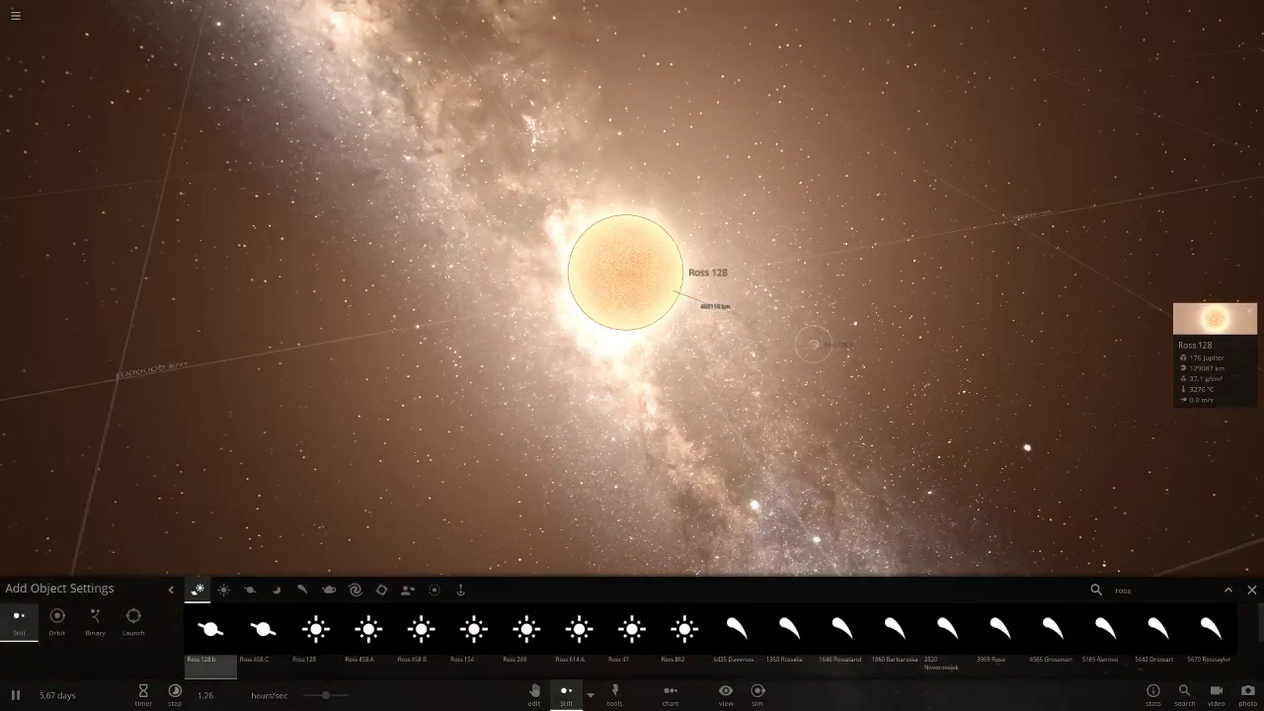
click(14, 695)
click(845, 407)
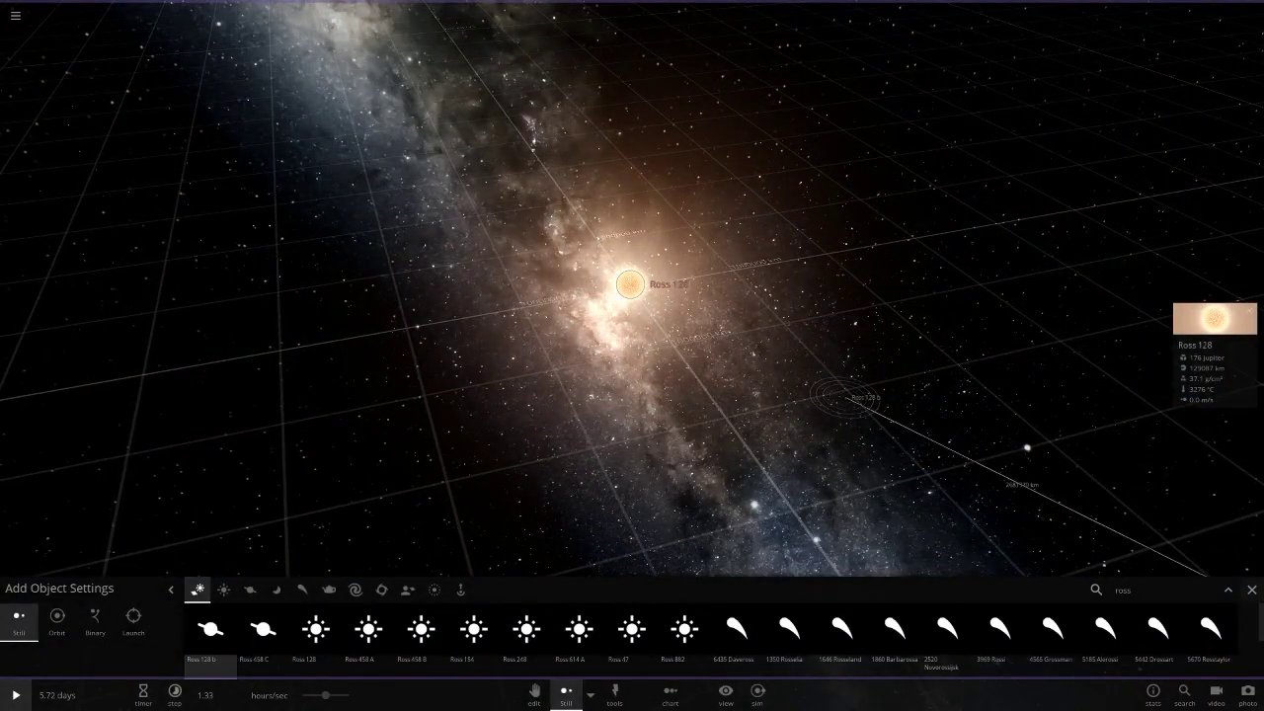
click(1252, 589)
Inspect the general properties and material composition of Ross 128 b, and delete the planet.
click(844, 459)
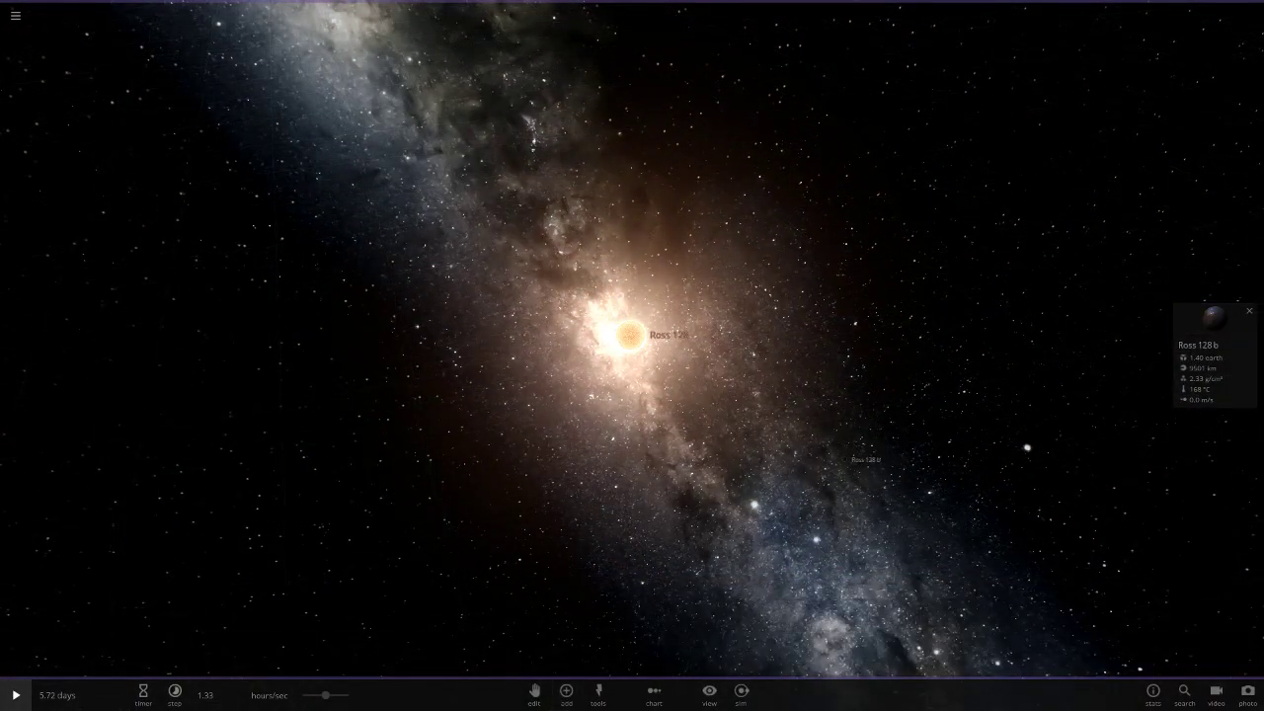
click(1214, 336)
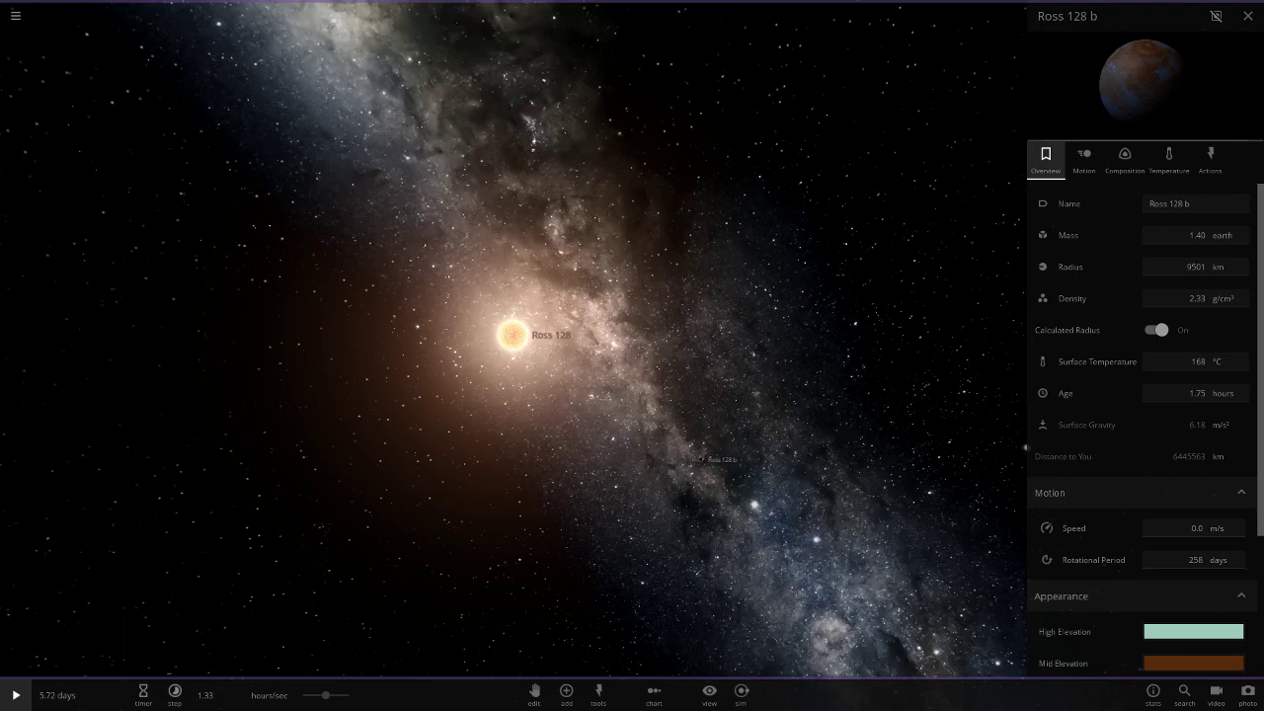
drag(1127, 140, 1127, 447)
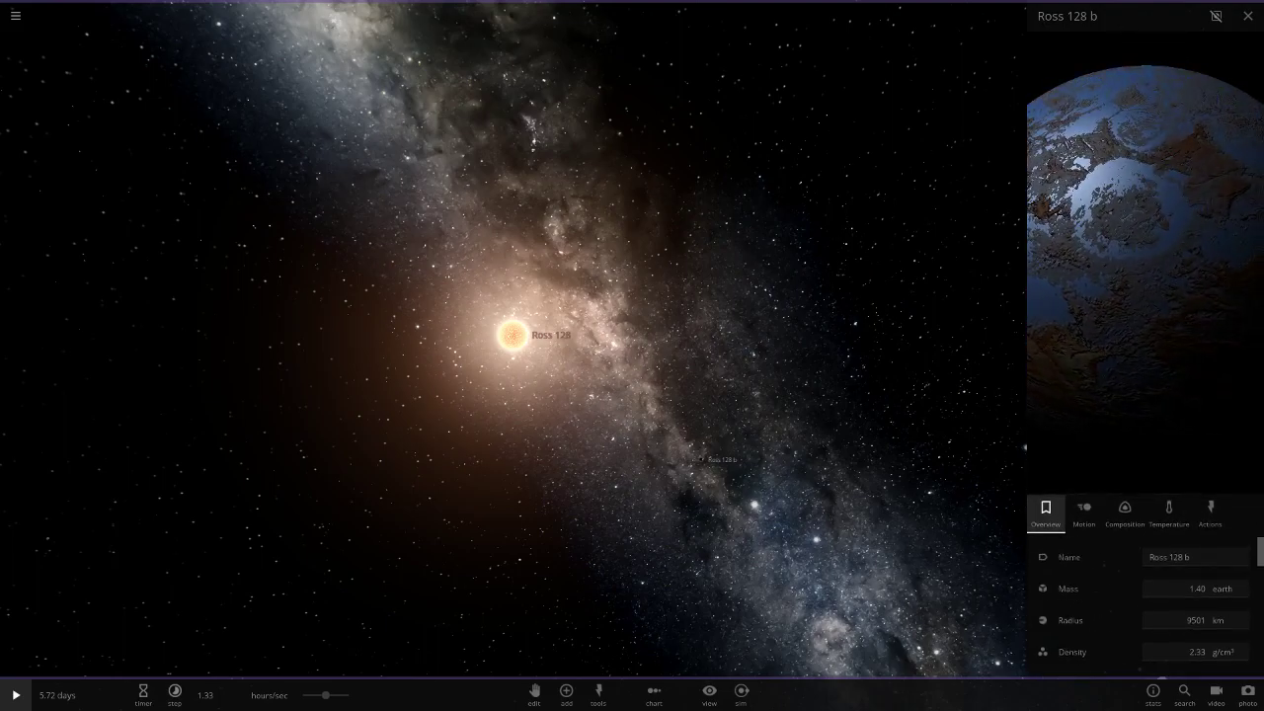
click(1125, 514)
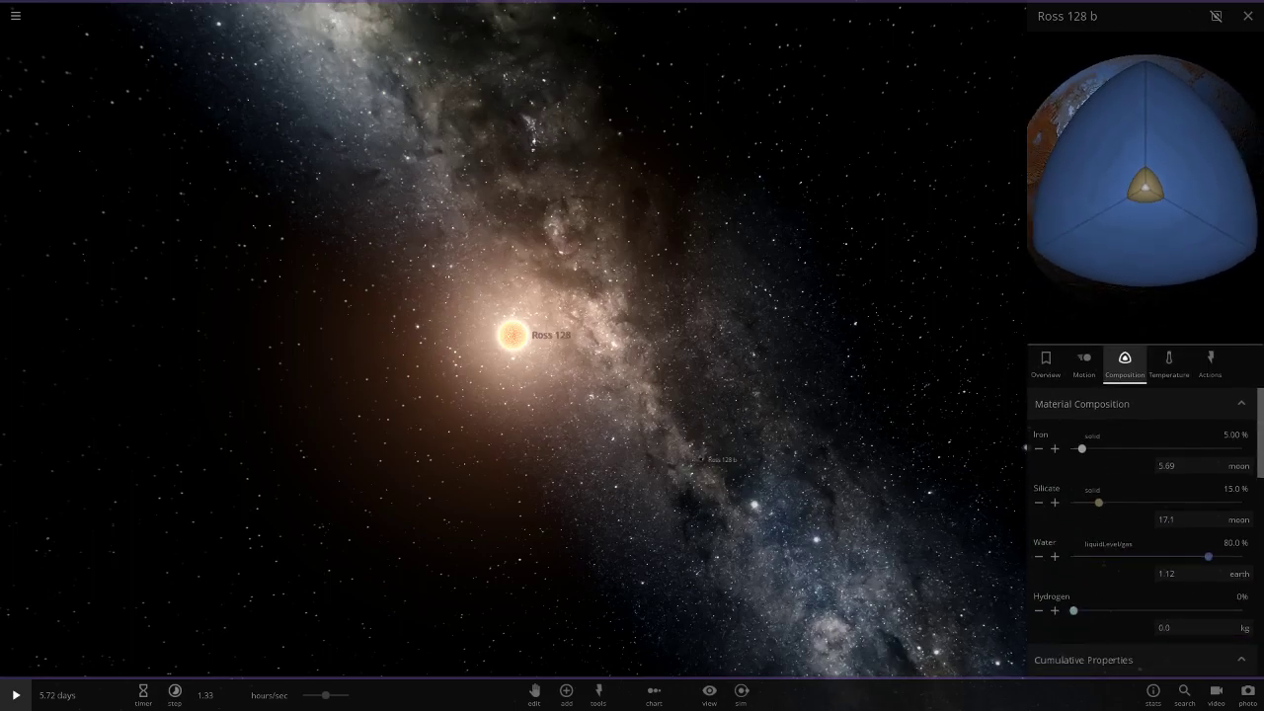
click(1046, 364)
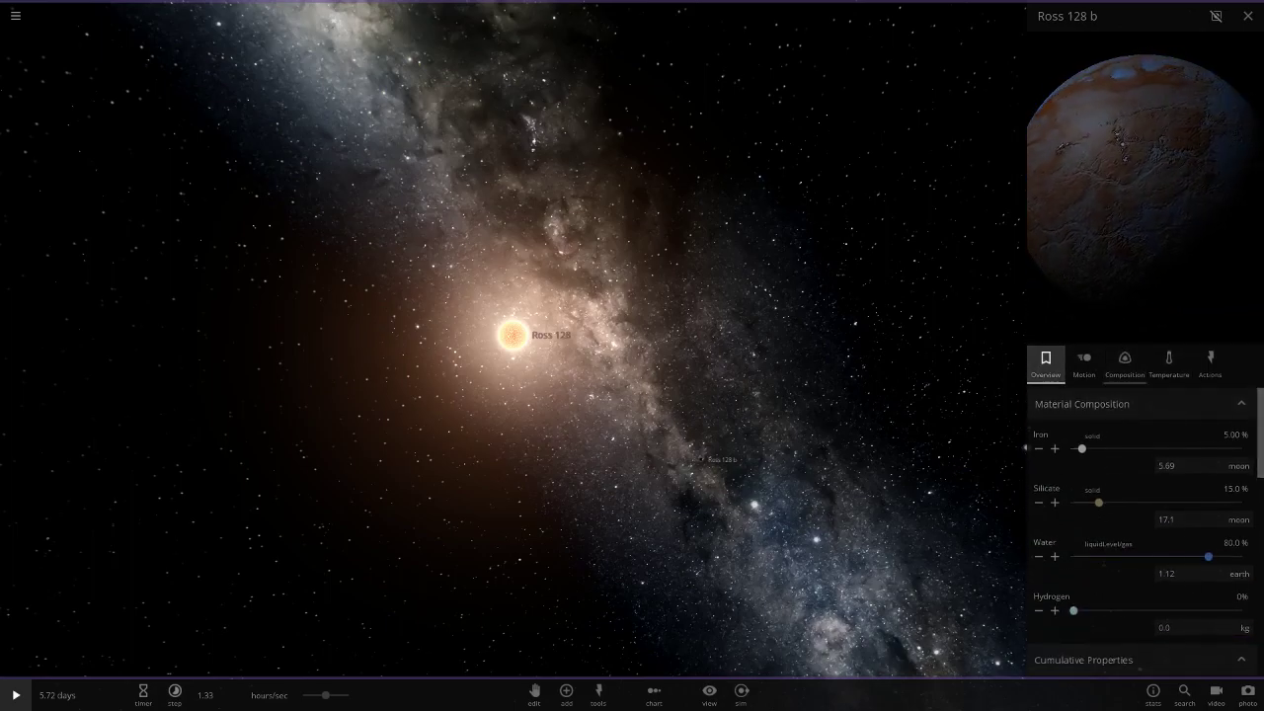
scroll(1143, 513, down, 1)
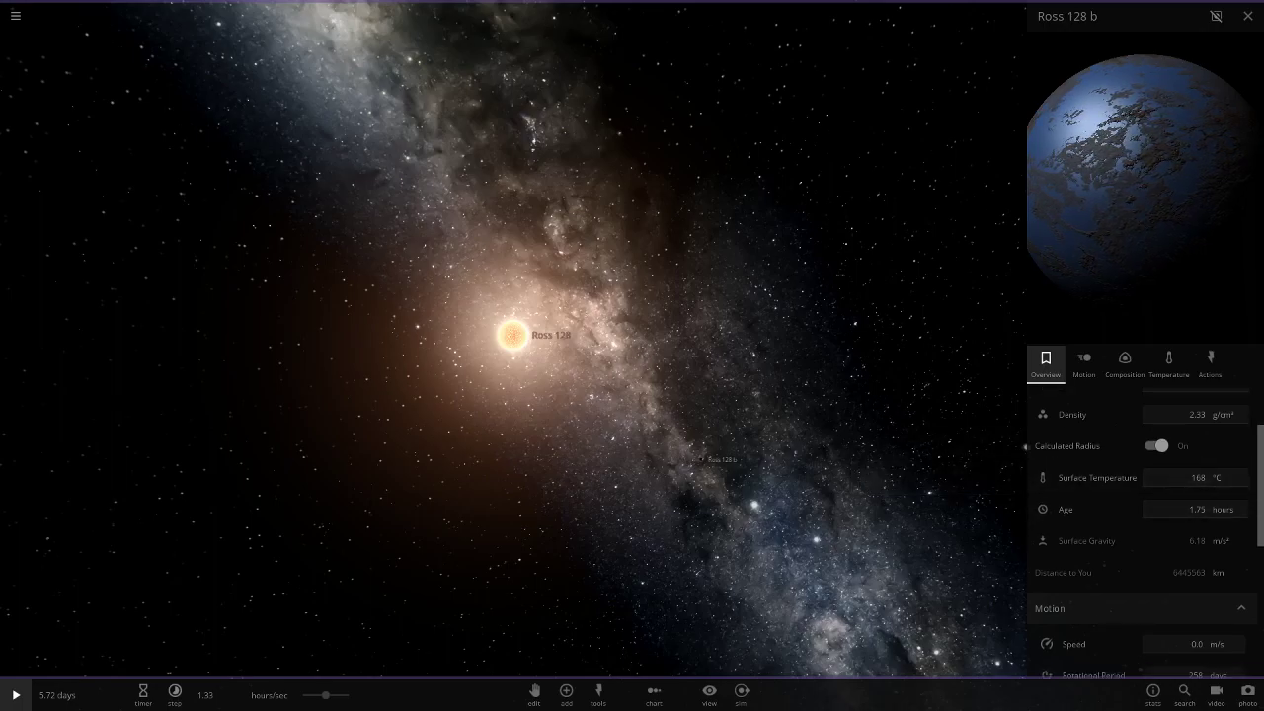
key(Delete)
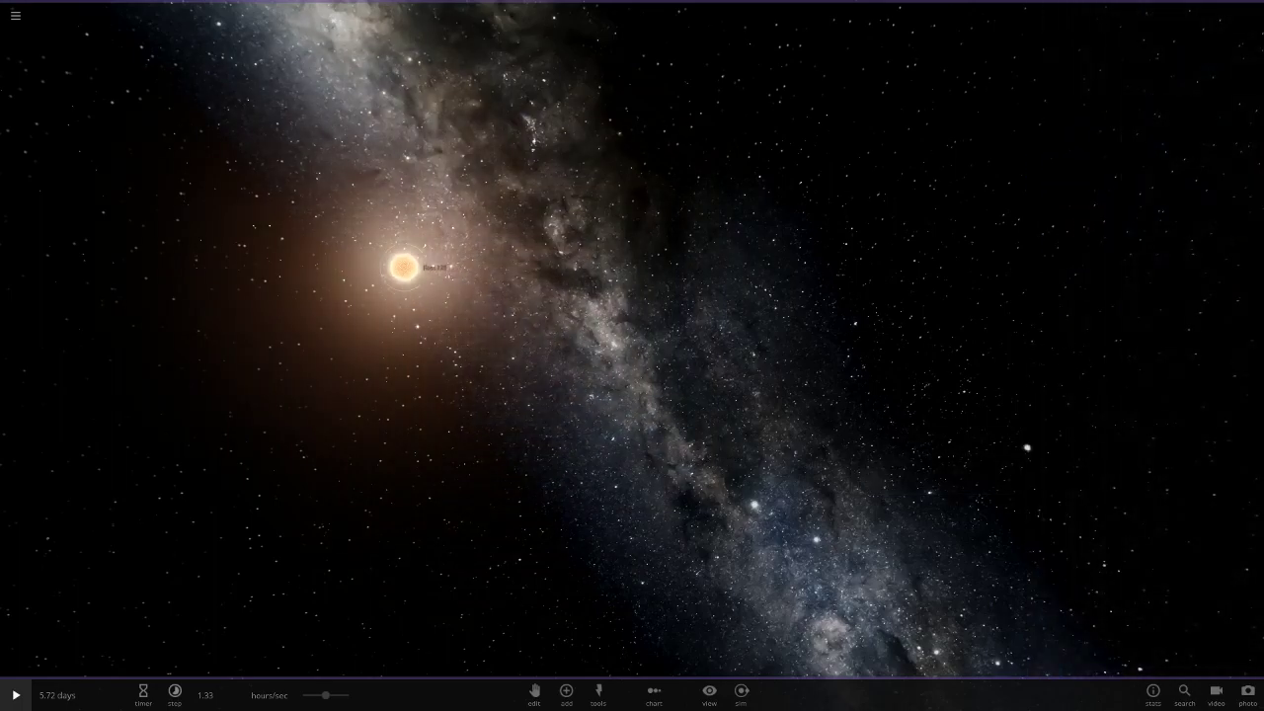
With the star Ross 128 selected, search the object library for "cr" and expand the list of results.
click(404, 268)
click(566, 695)
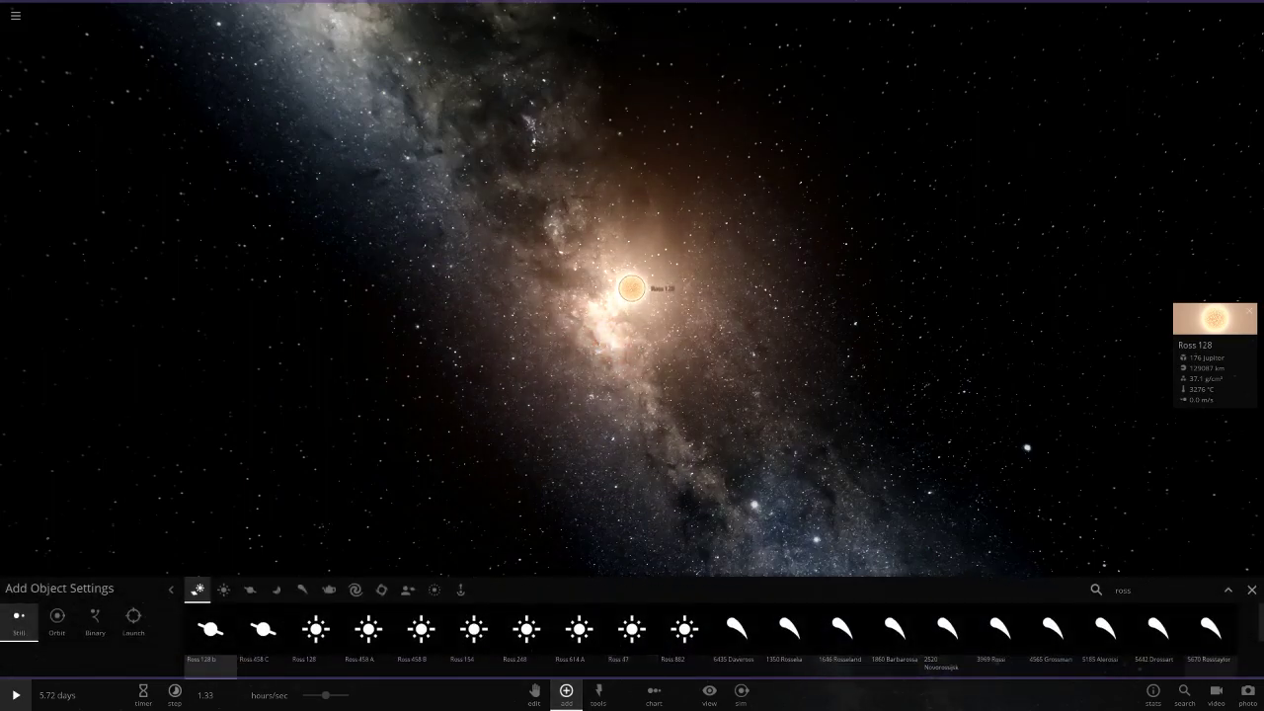
click(1122, 589)
key(BackSpace)
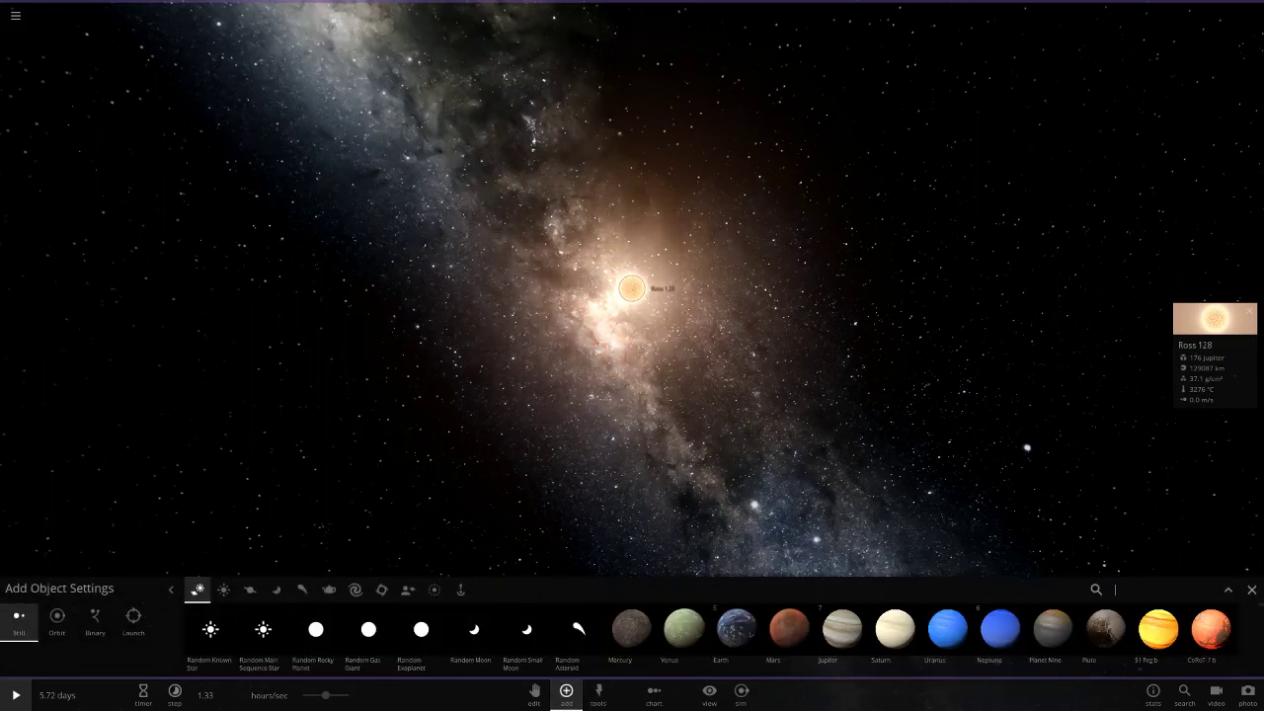
text(cr)
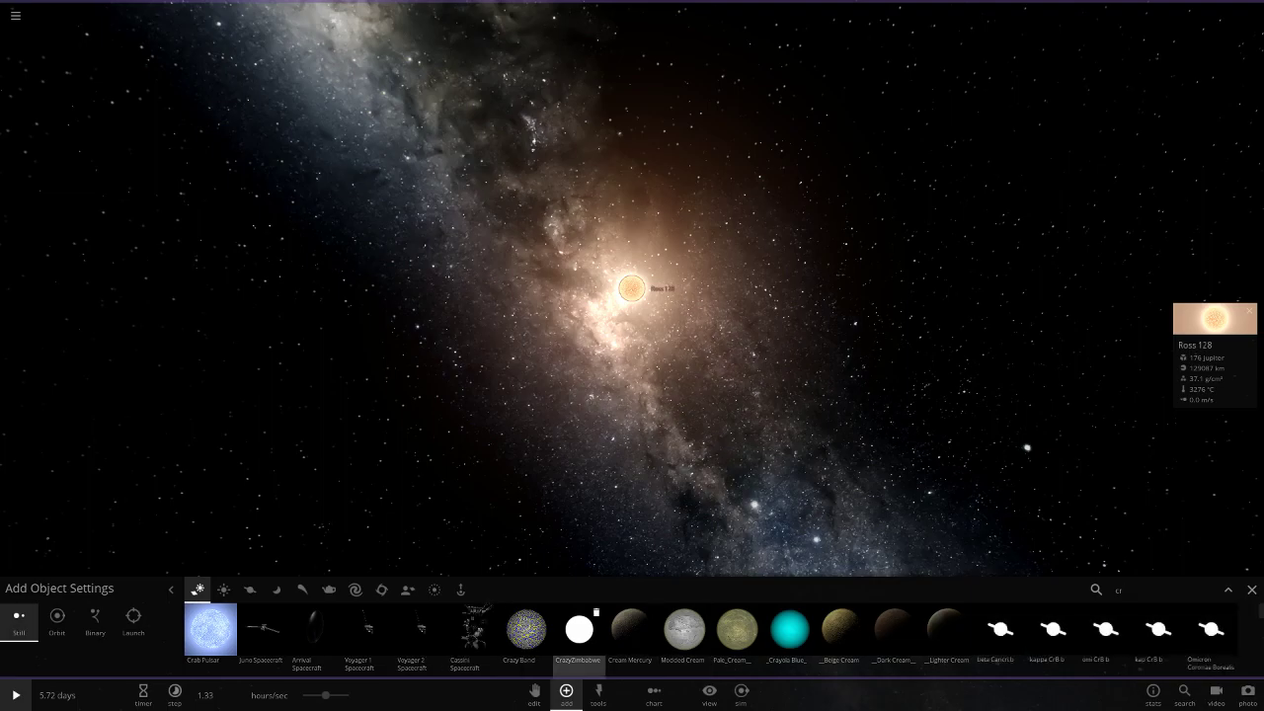
scroll(947, 632, down, 2)
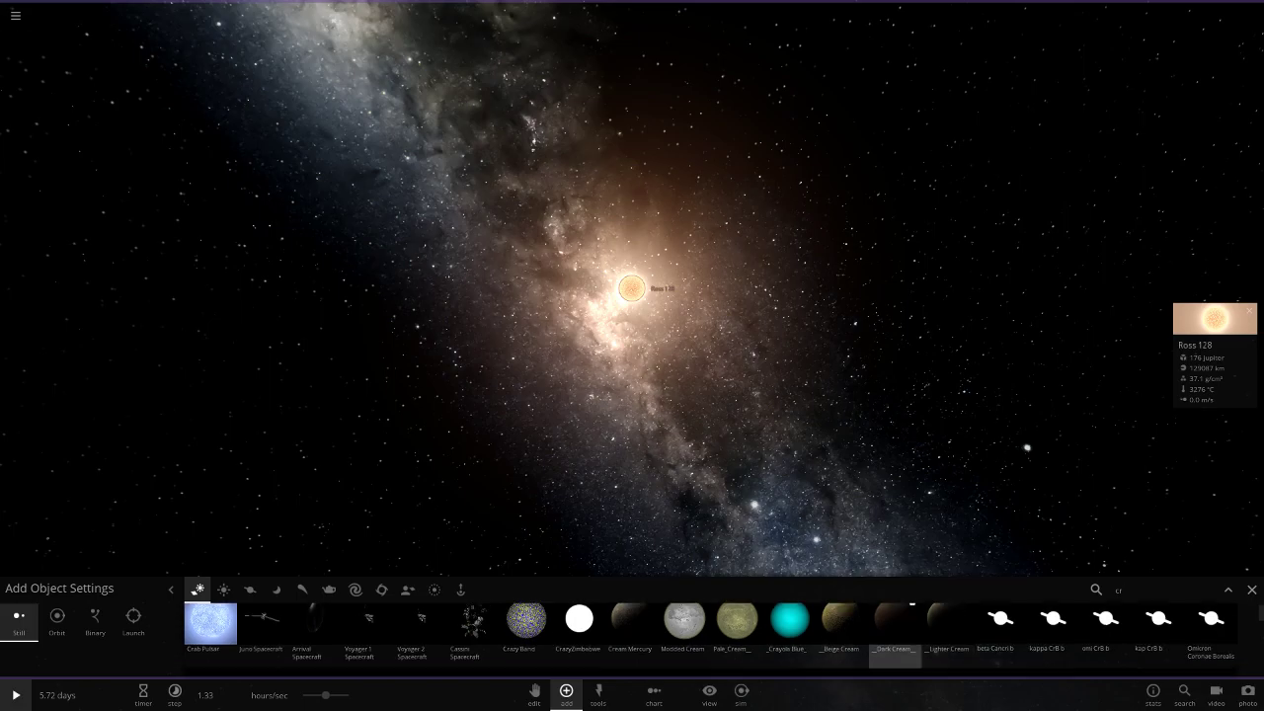
click(1227, 589)
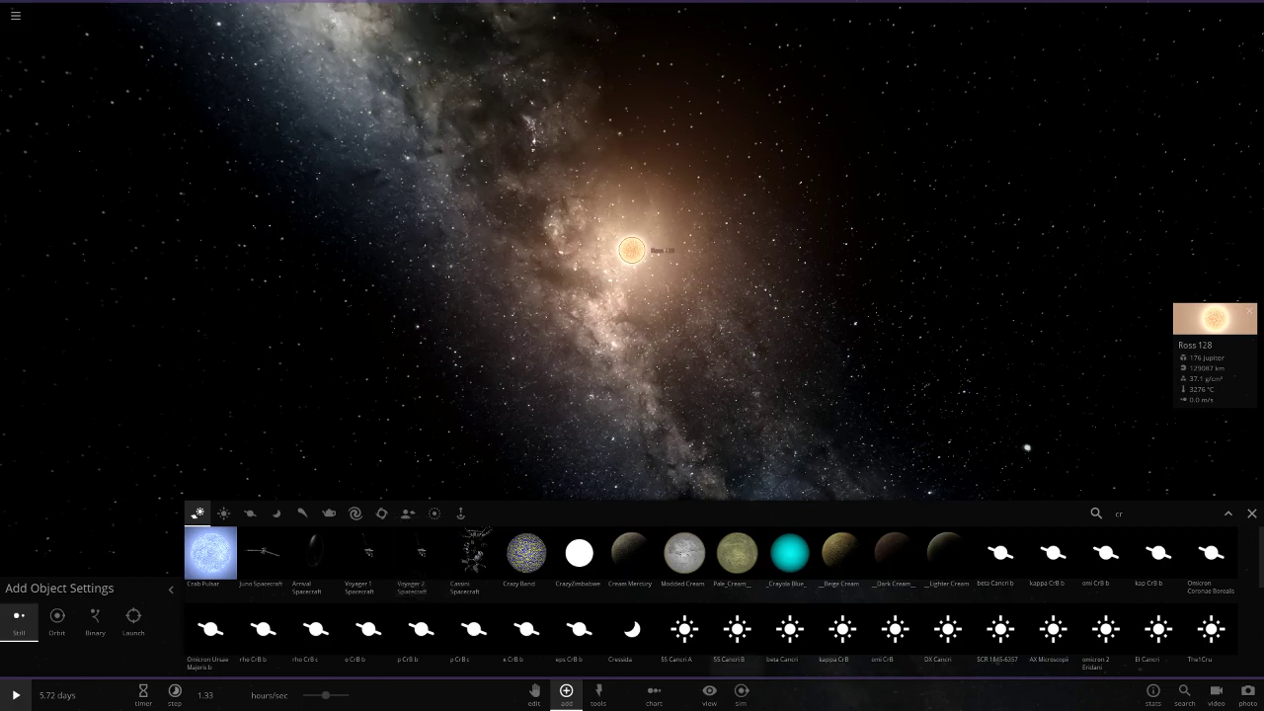
Place the custom pale cream planet from the library in orbit around Ross 128.
click(736, 552)
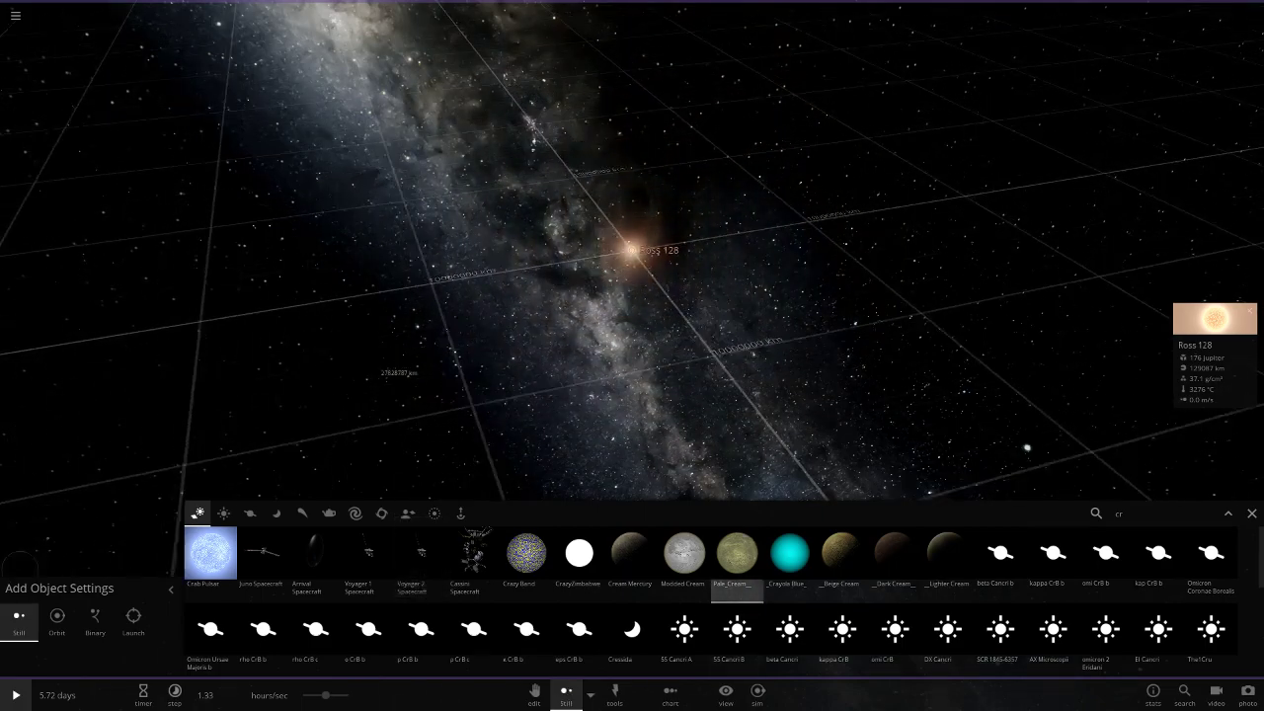
click(56, 620)
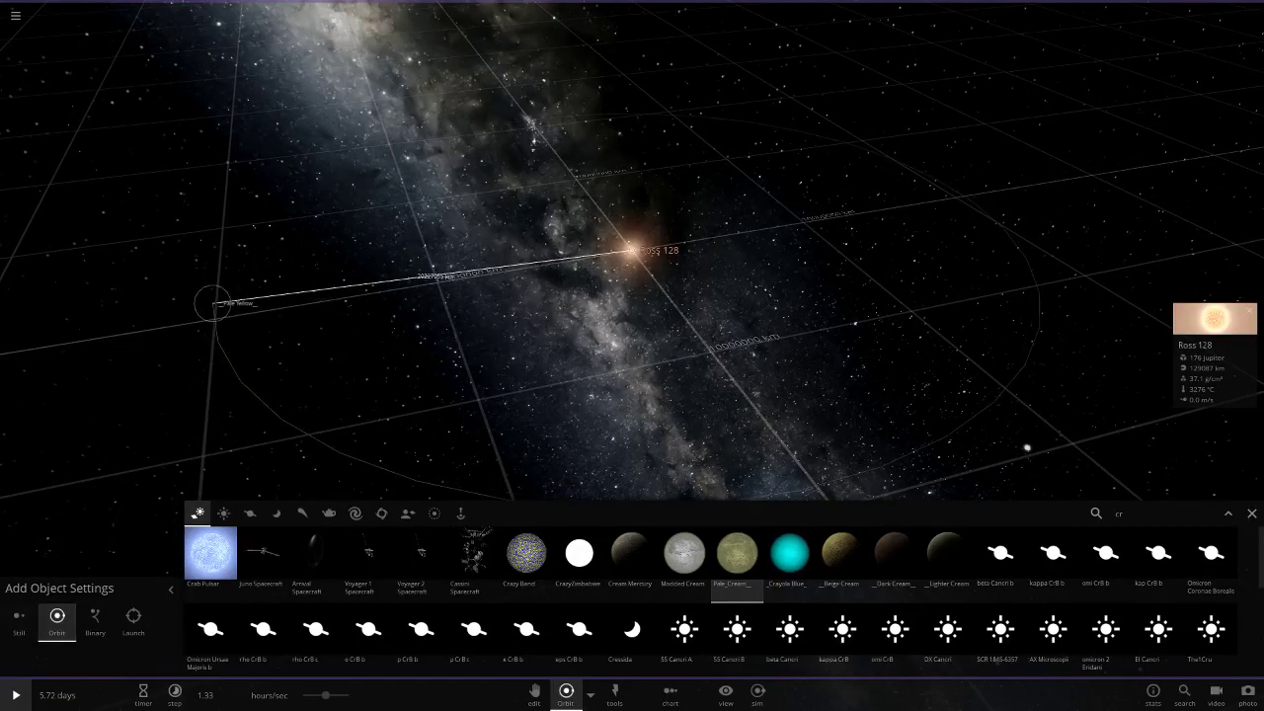
click(1251, 513)
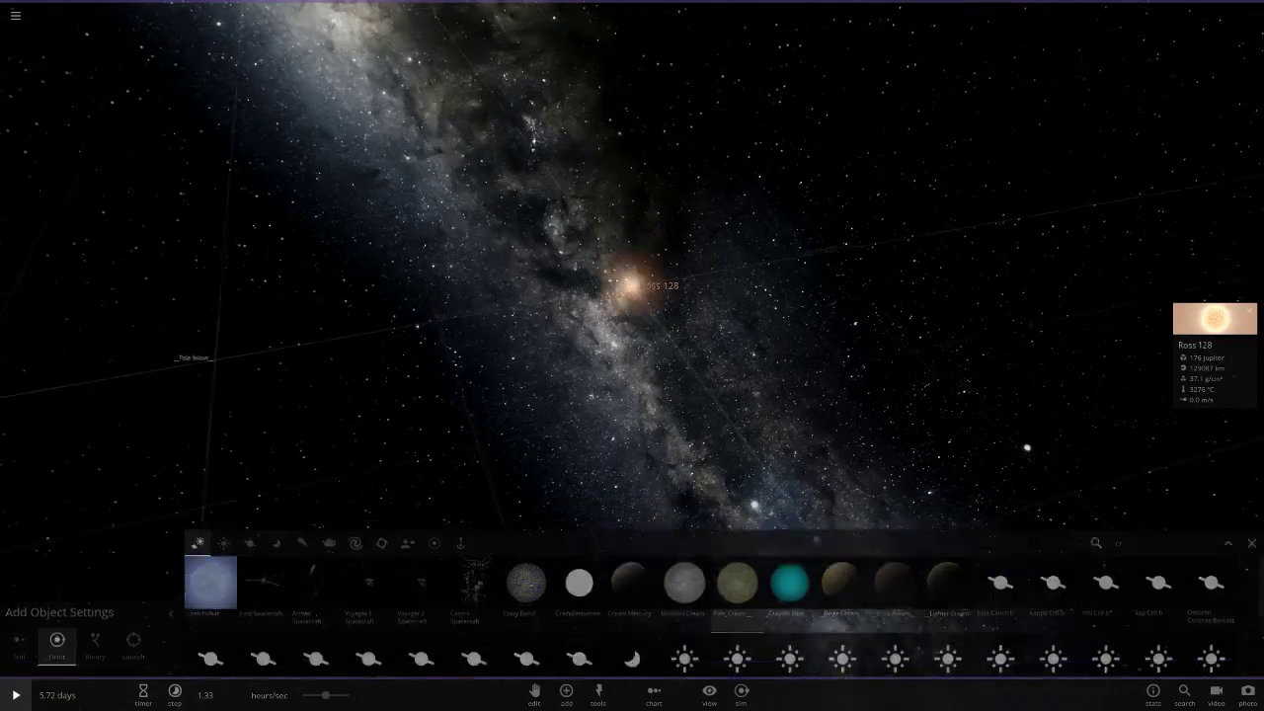
Zoom in on the newly placed planet and review its general and motion properties.
click(169, 419)
key(Return)
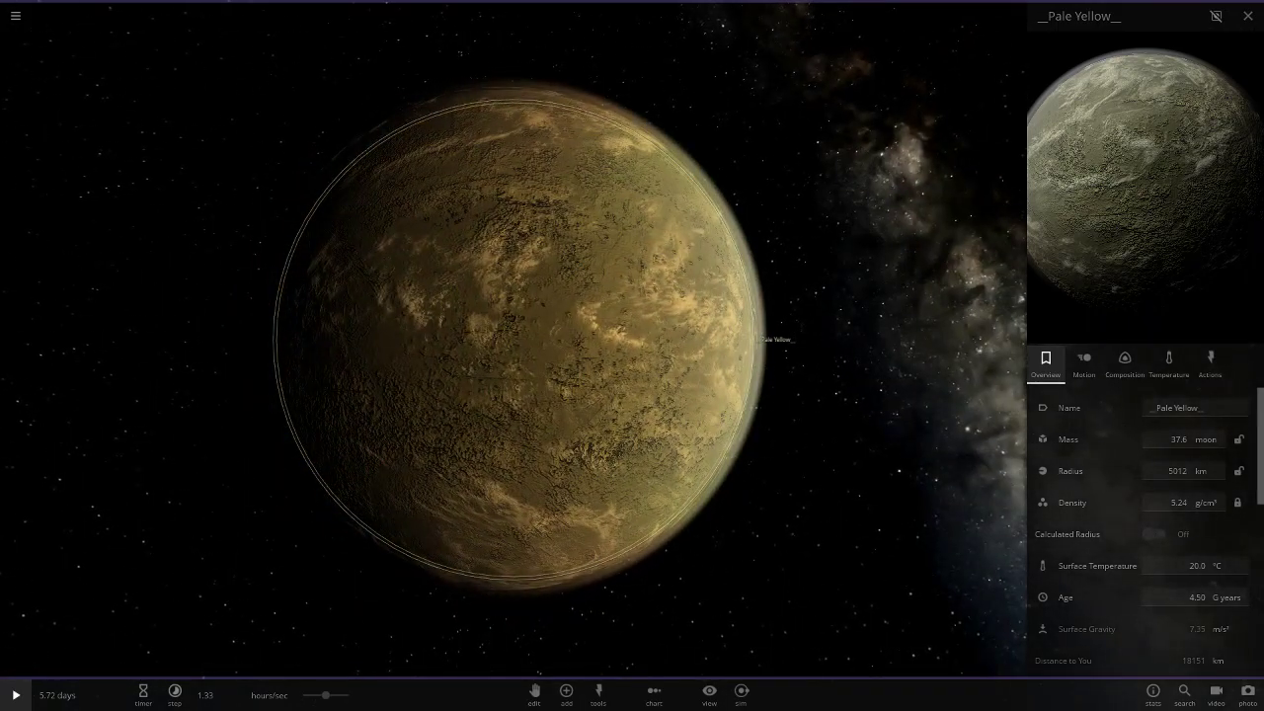
scroll(1140, 533, down, 2)
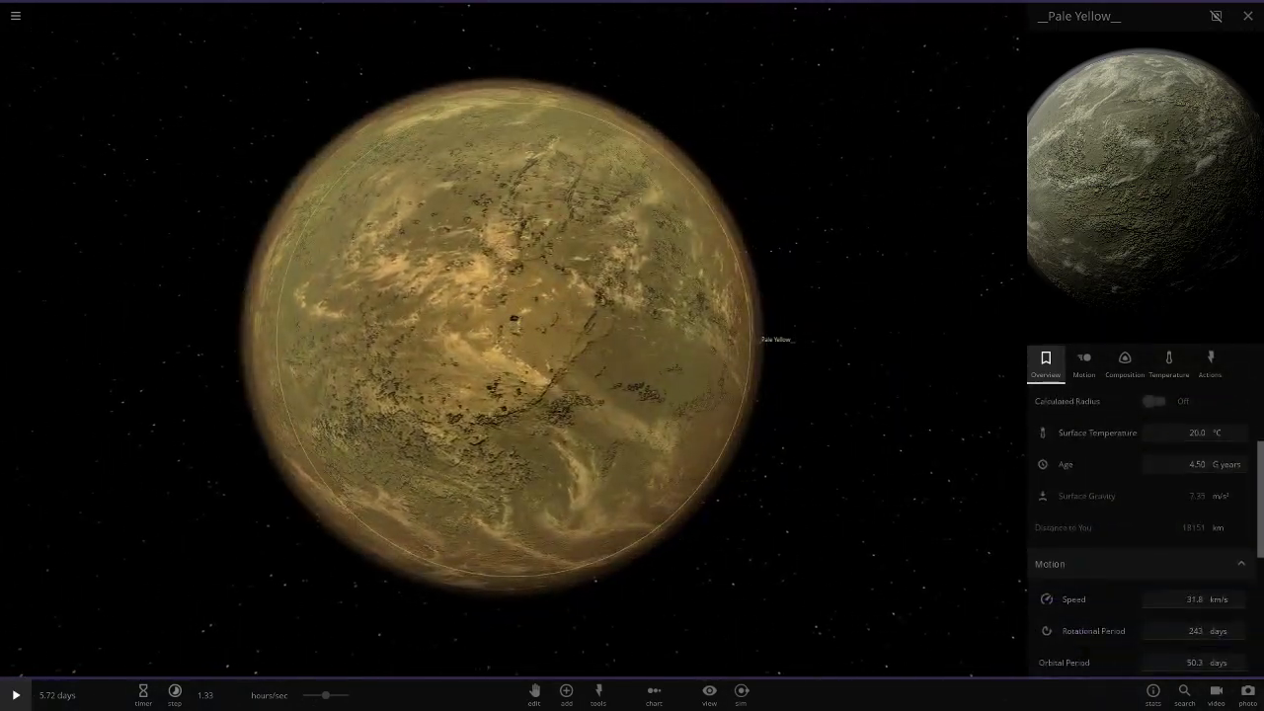
scroll(1140, 533, down, 2)
key(Escape)
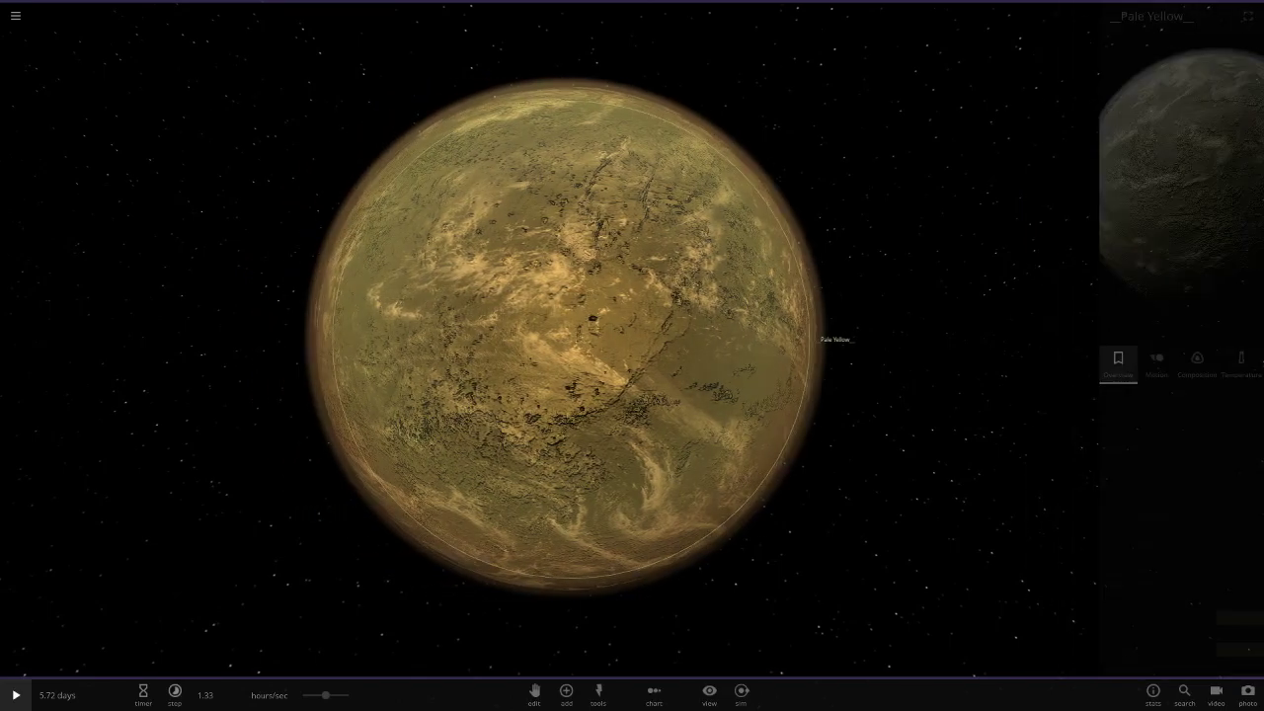
Rename the orbiting planet as Ross 128b.
scroll(632, 339, down, 3)
click(1212, 346)
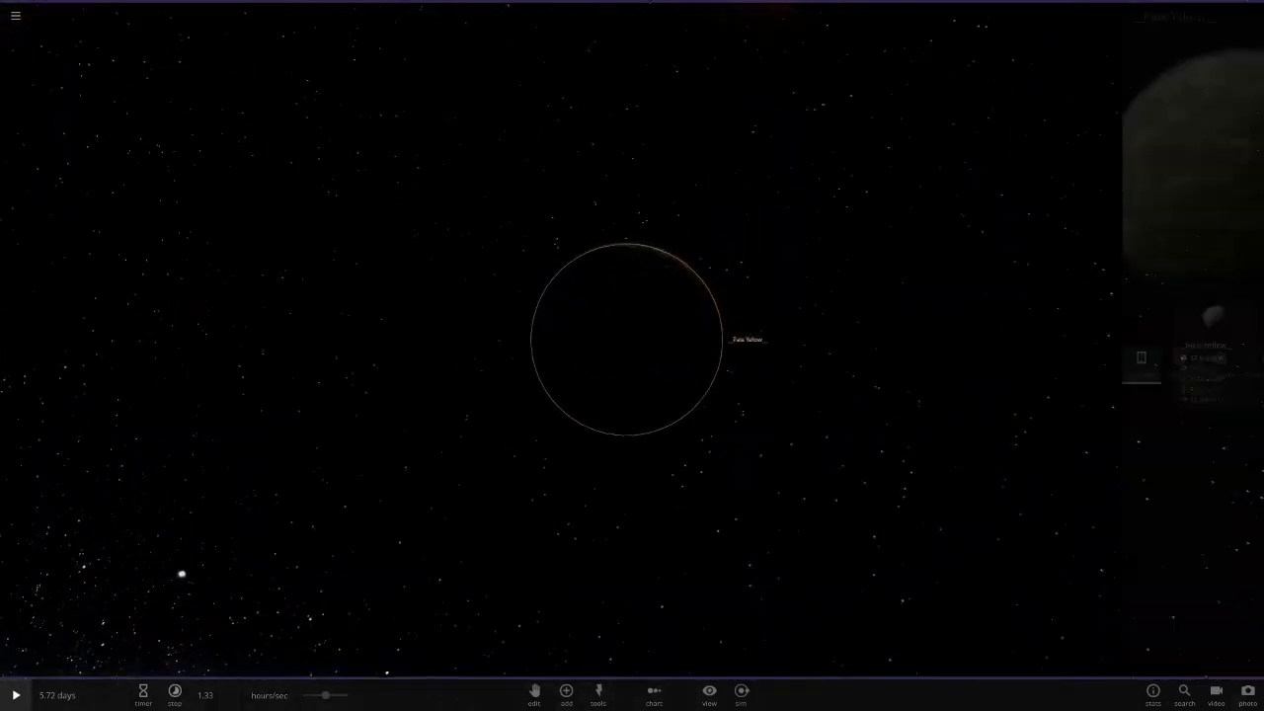
click(1193, 407)
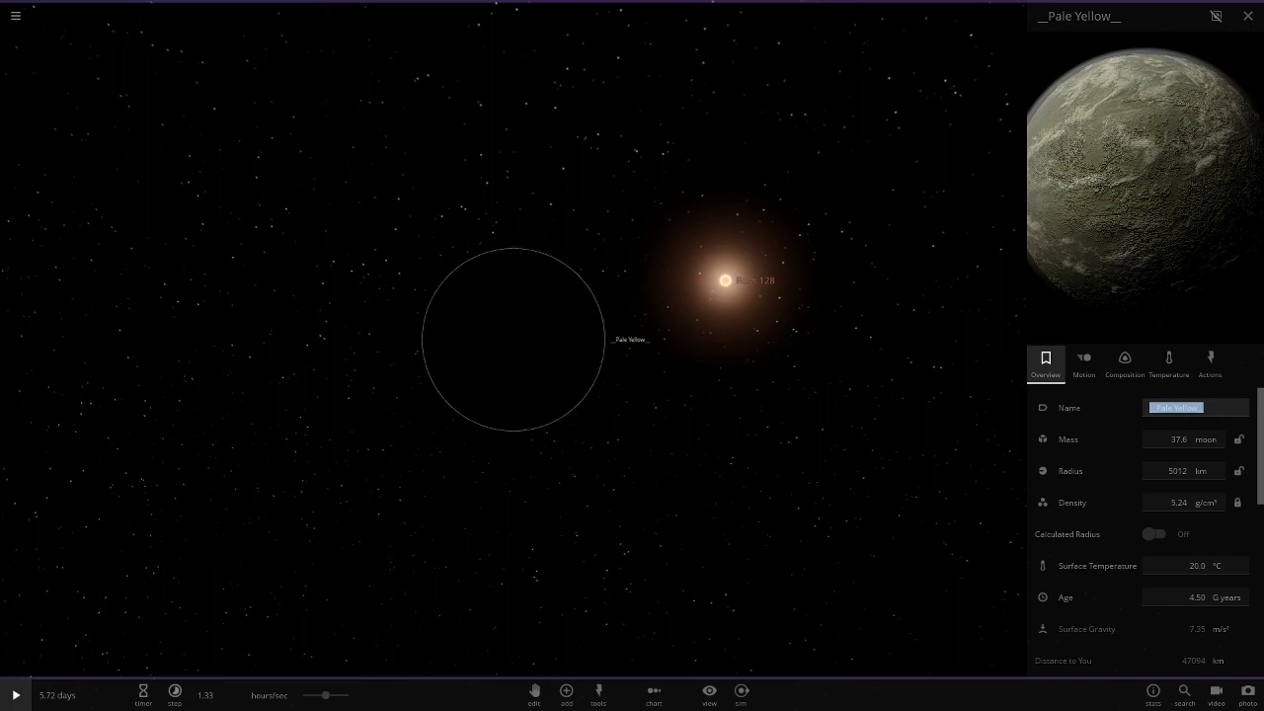
key(BackSpace)
text(Ross 128b)
key(Return)
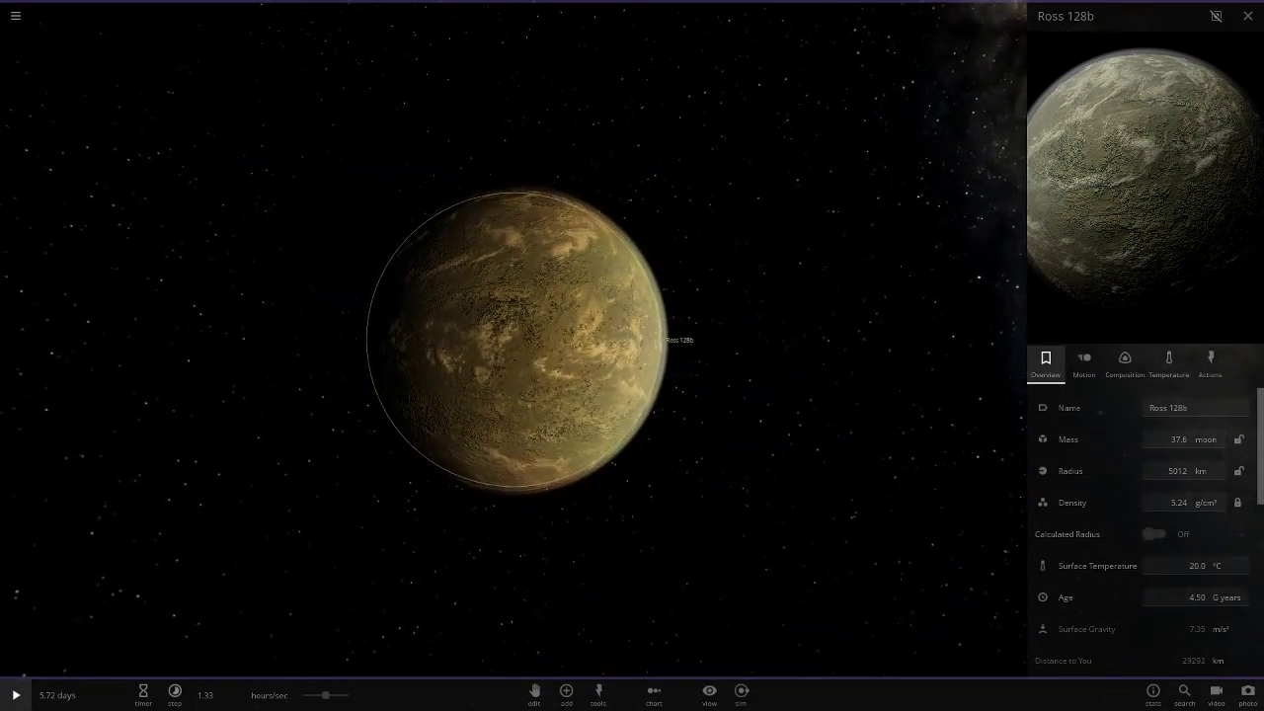
key(Escape)
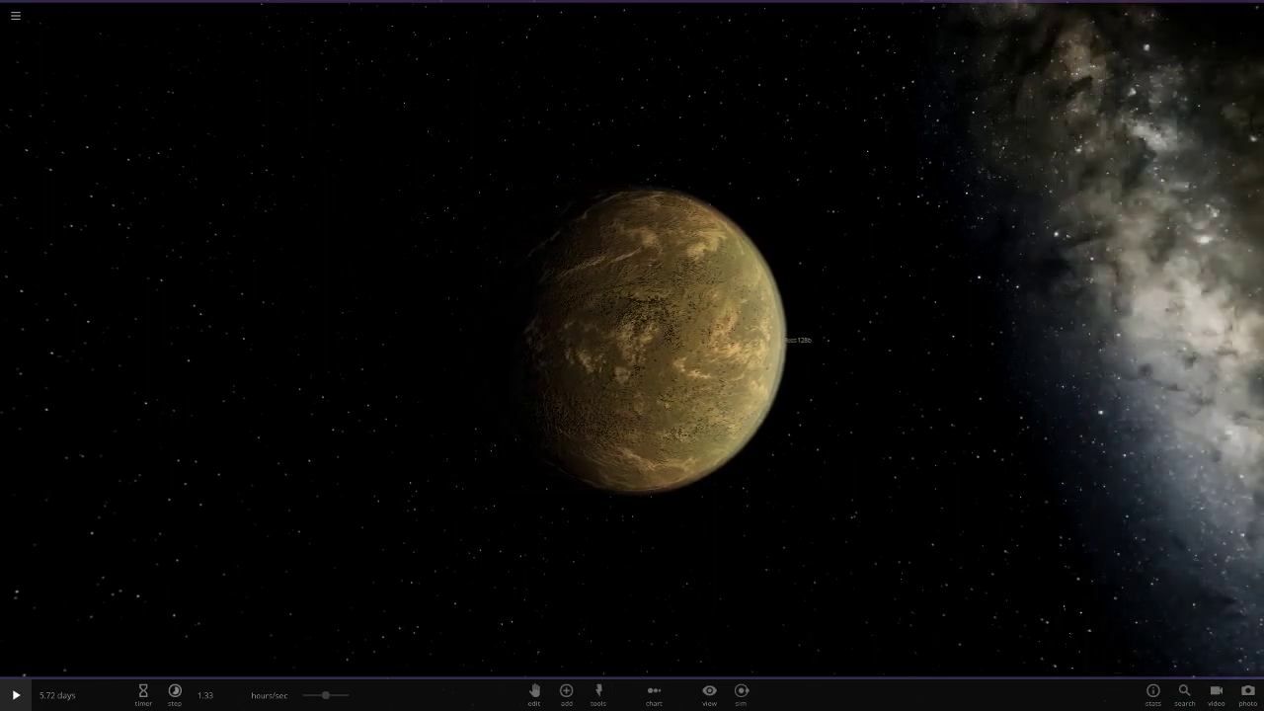
Select Ross 128b, switch its mass unit to Earth masses and set the mass to 1.35.
click(632, 339)
click(630, 340)
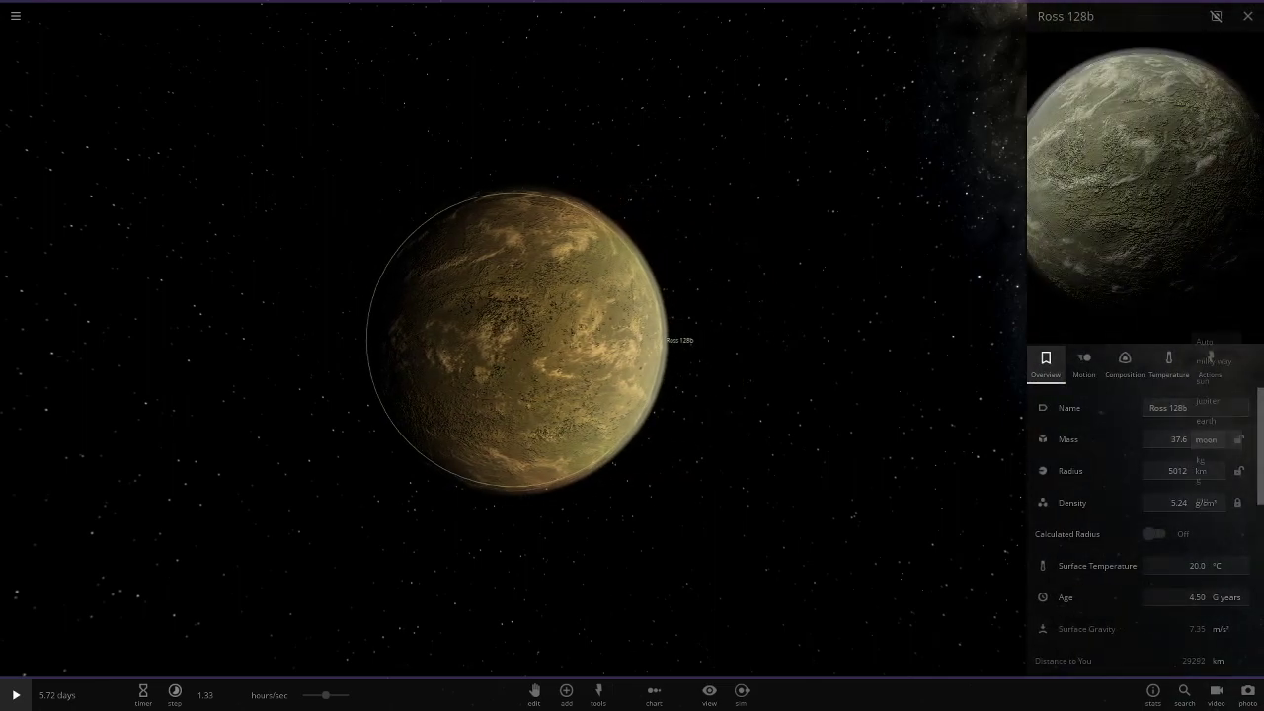
click(1205, 439)
click(1205, 439)
click(1175, 440)
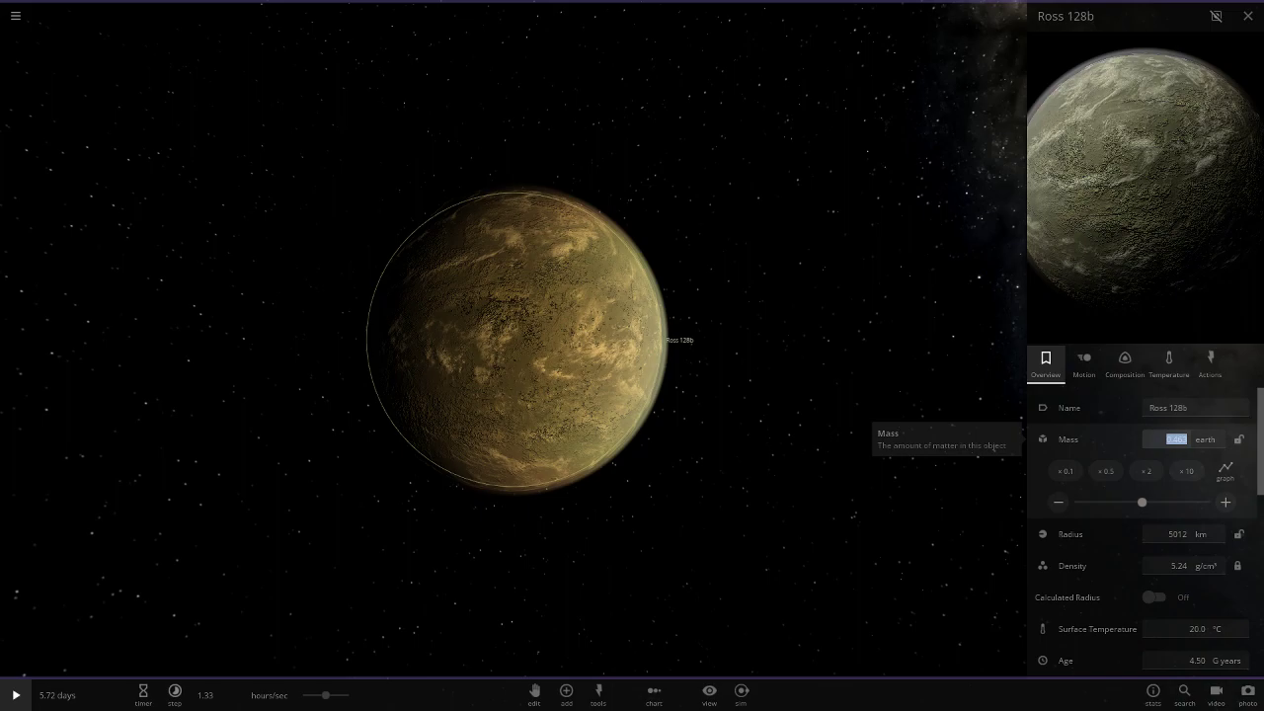
text(1.3)
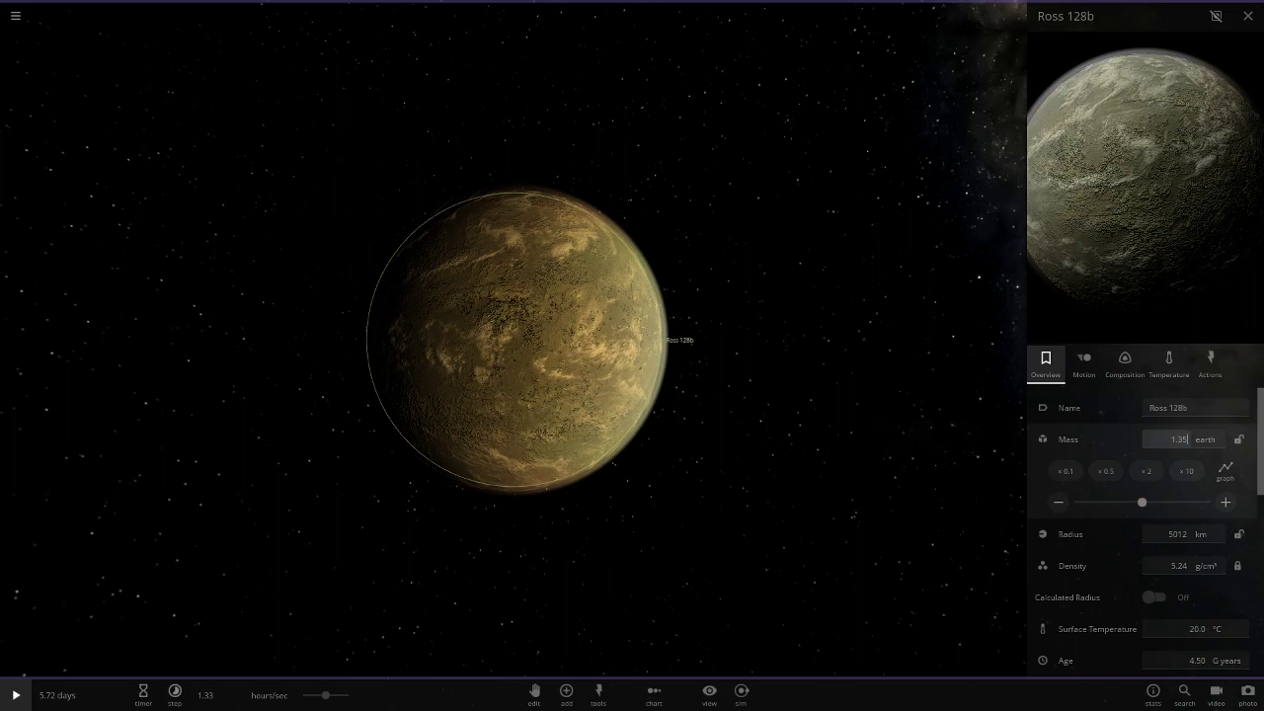
text(5)
key(Return)
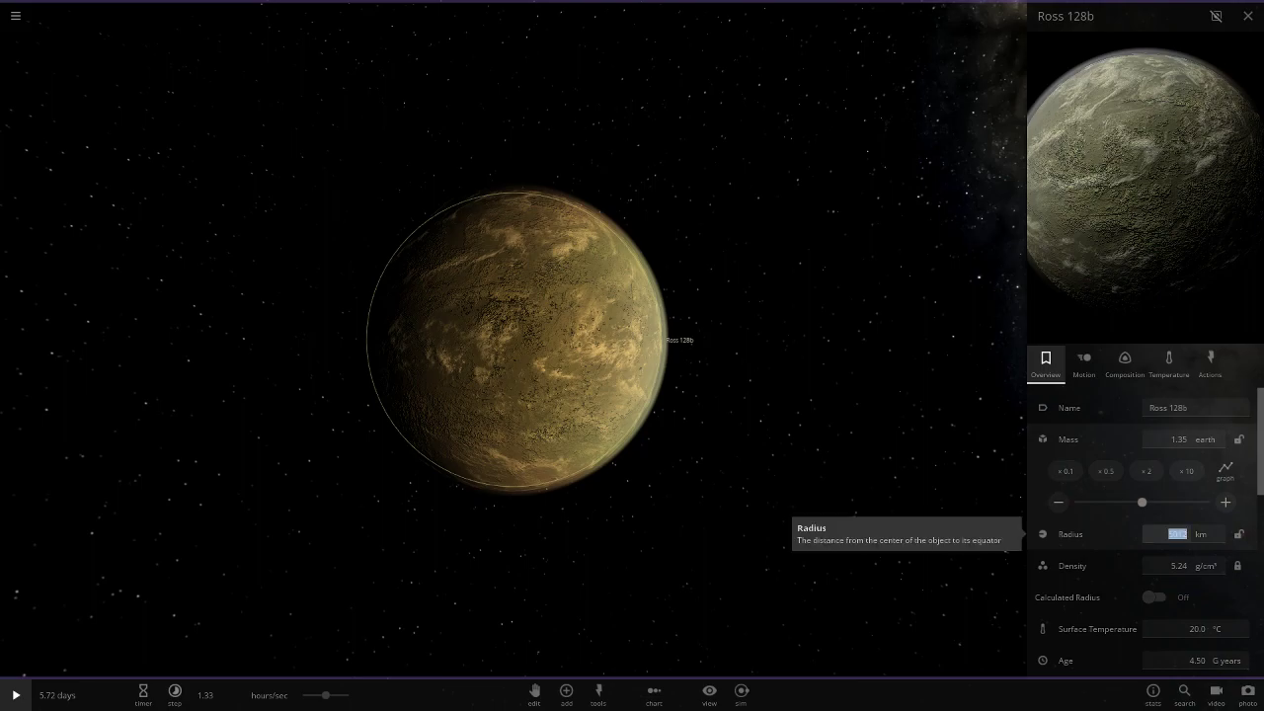
Set the radius of Ross 128b to 8500 km and re-enter its mass as 1.35 Earth masses.
text(8500)
key(Return)
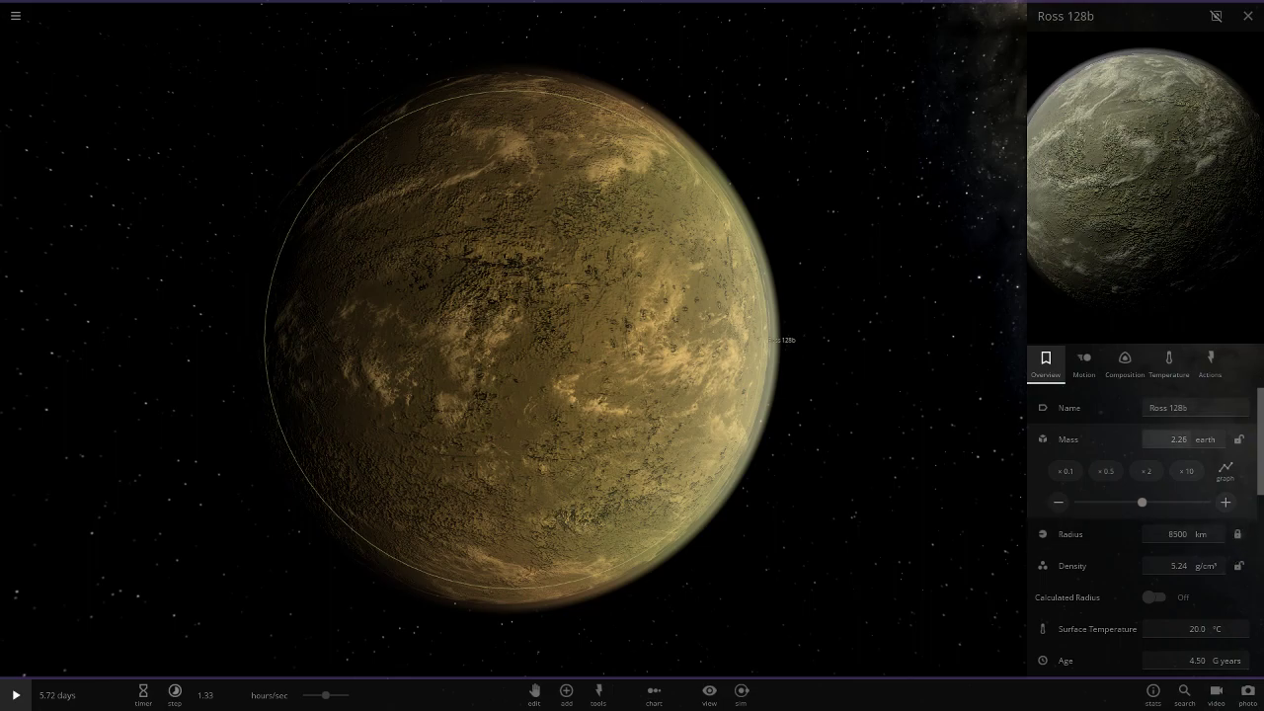
text(1)
text(1.35)
key(Return)
key(Escape)
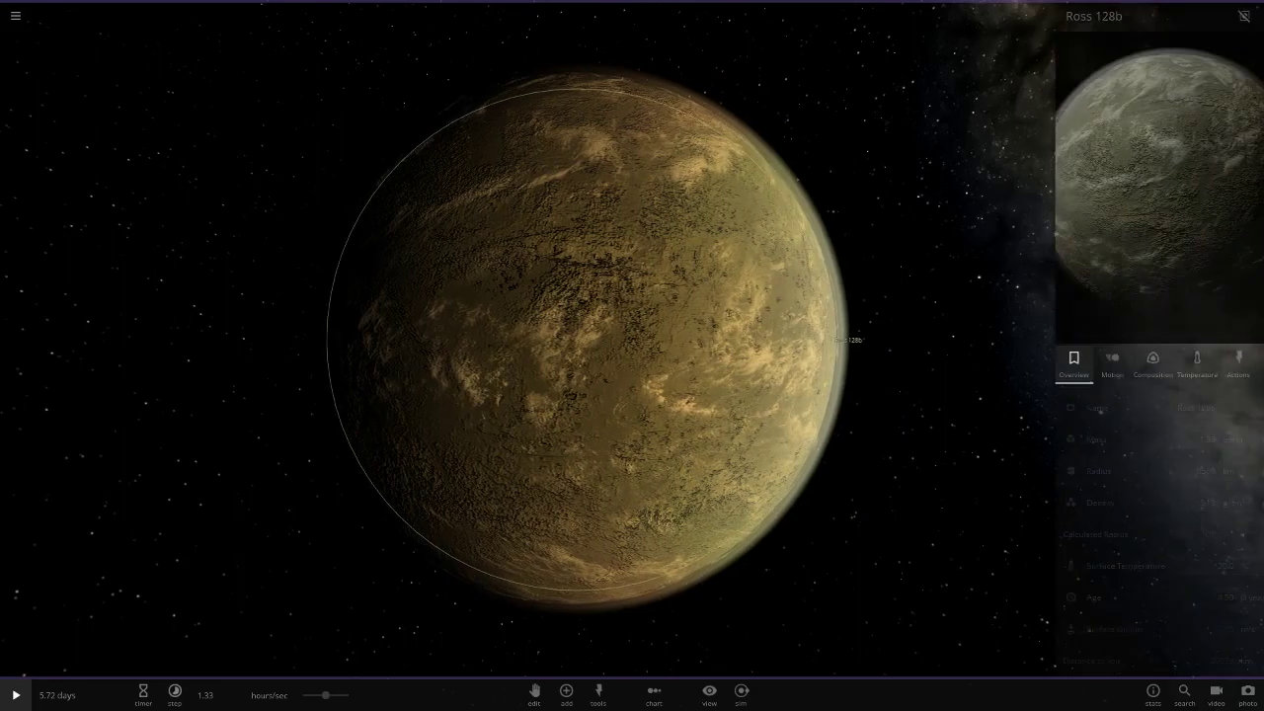
Set the surface temperature of Ross 128b to 0.0 °C.
scroll(1145, 493, down, 1)
click(1197, 458)
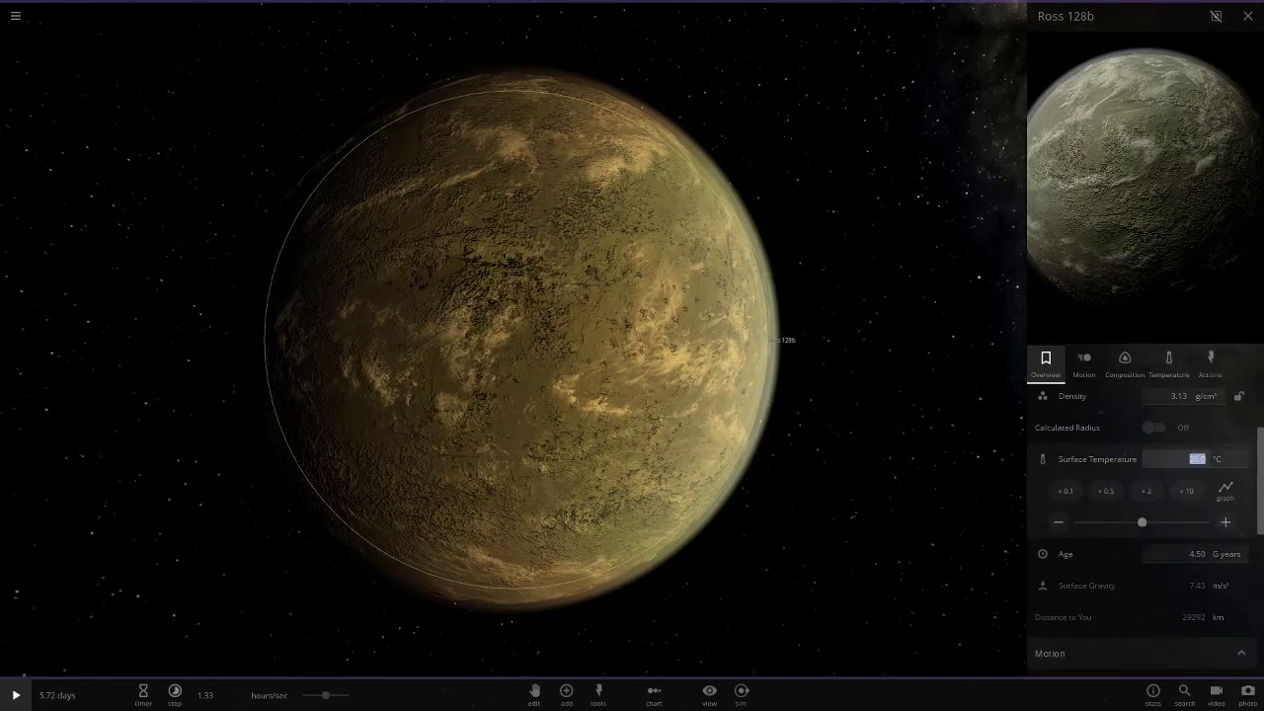
text(0.0)
scroll(521, 340, down, 4)
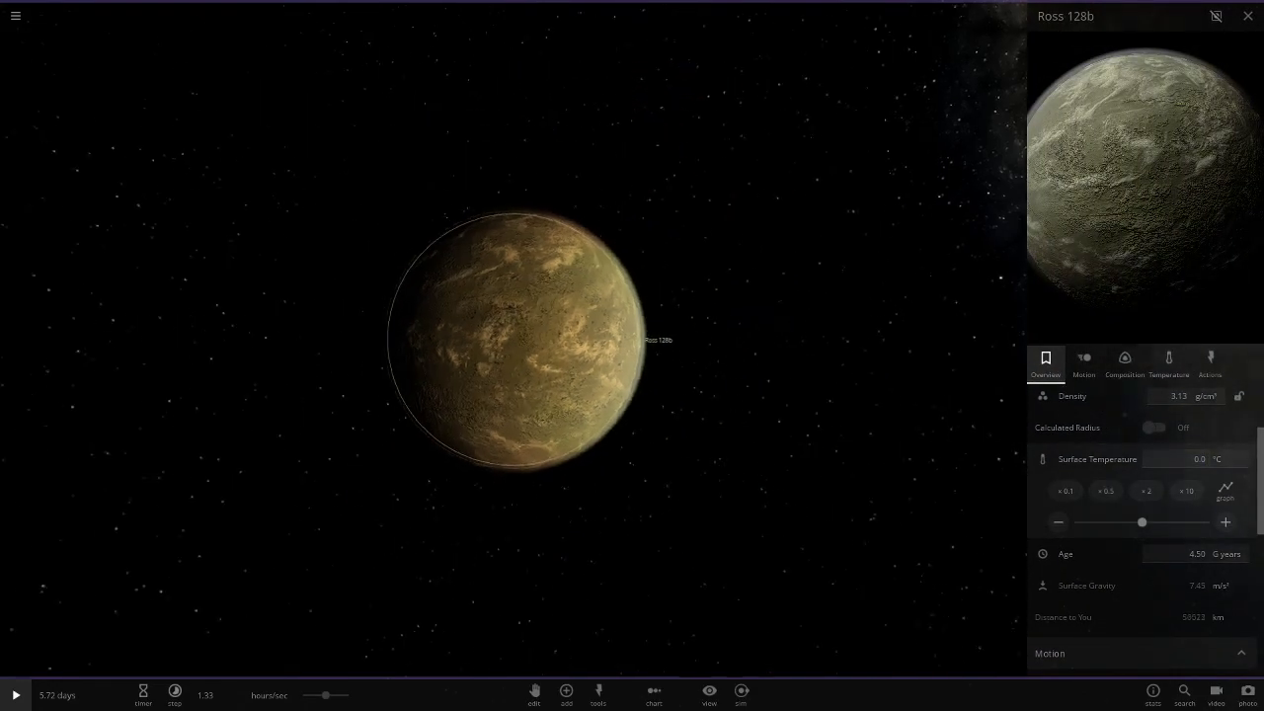
scroll(521, 339, up, 4)
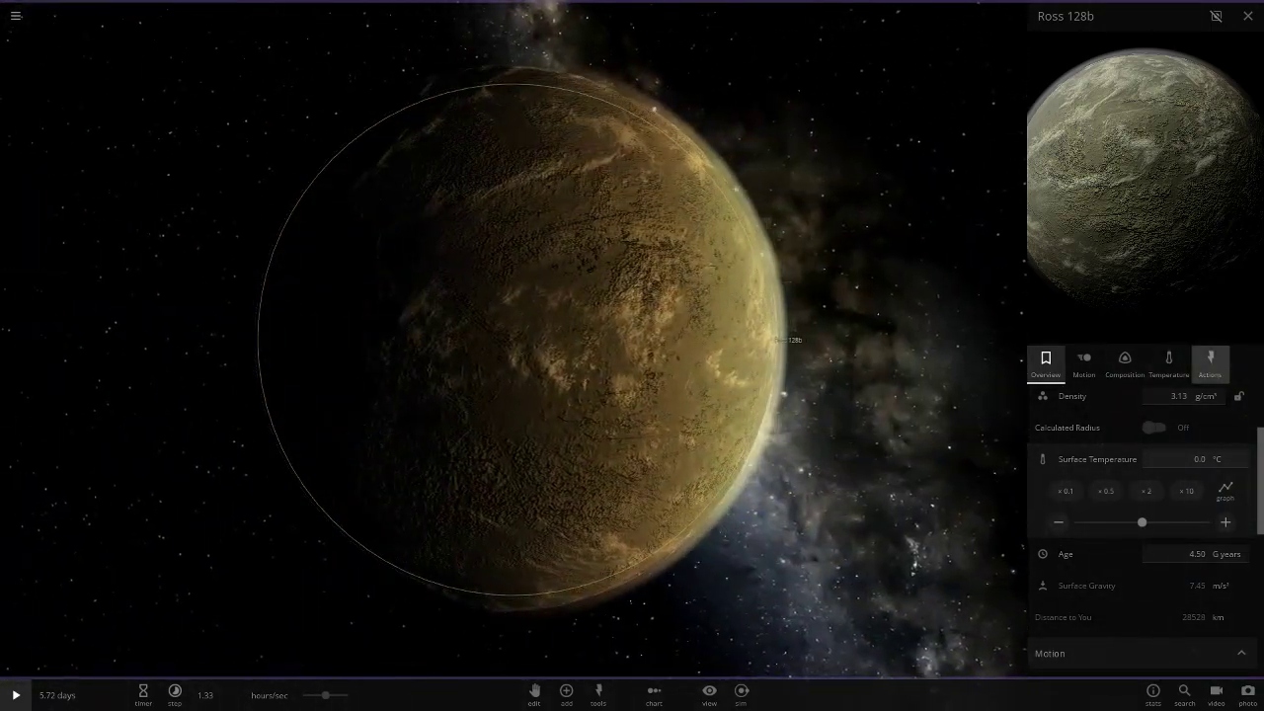
Run the simulation briefly, pause it, and reset the surface temperature of Ross 128b to 0 °C.
click(1210, 364)
click(15, 695)
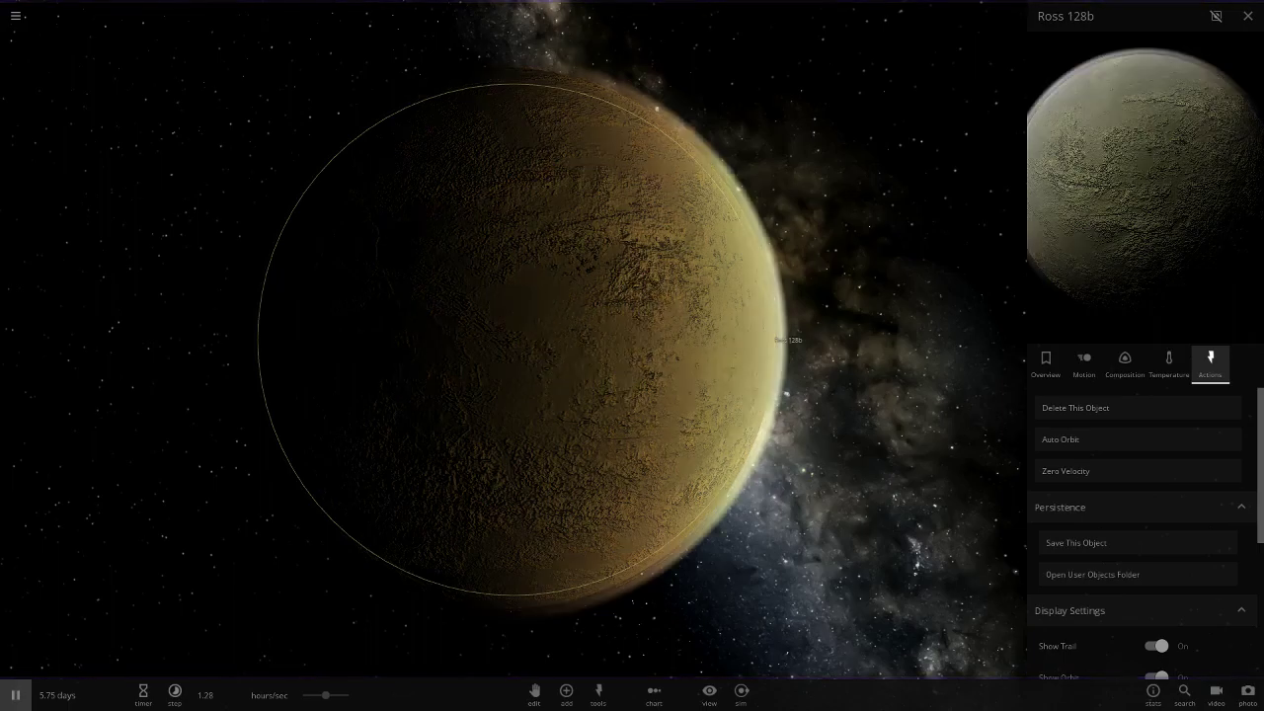
click(1046, 364)
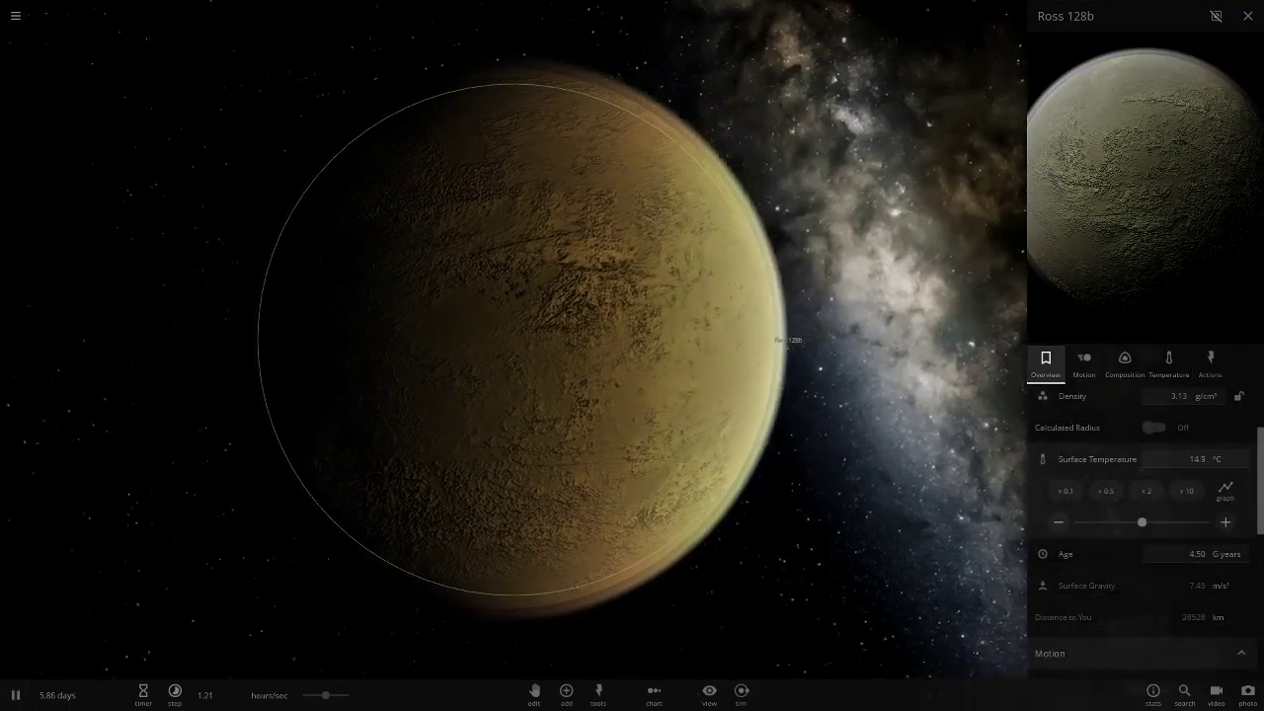
key(space)
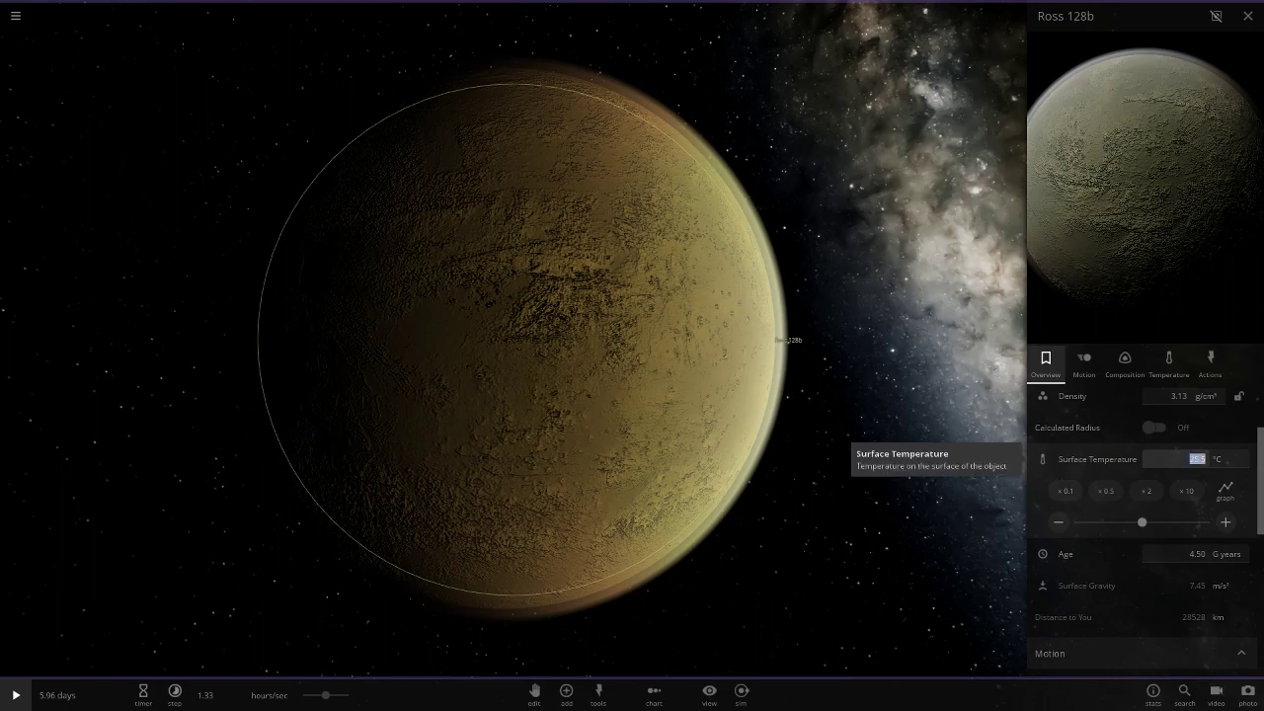
text(0)
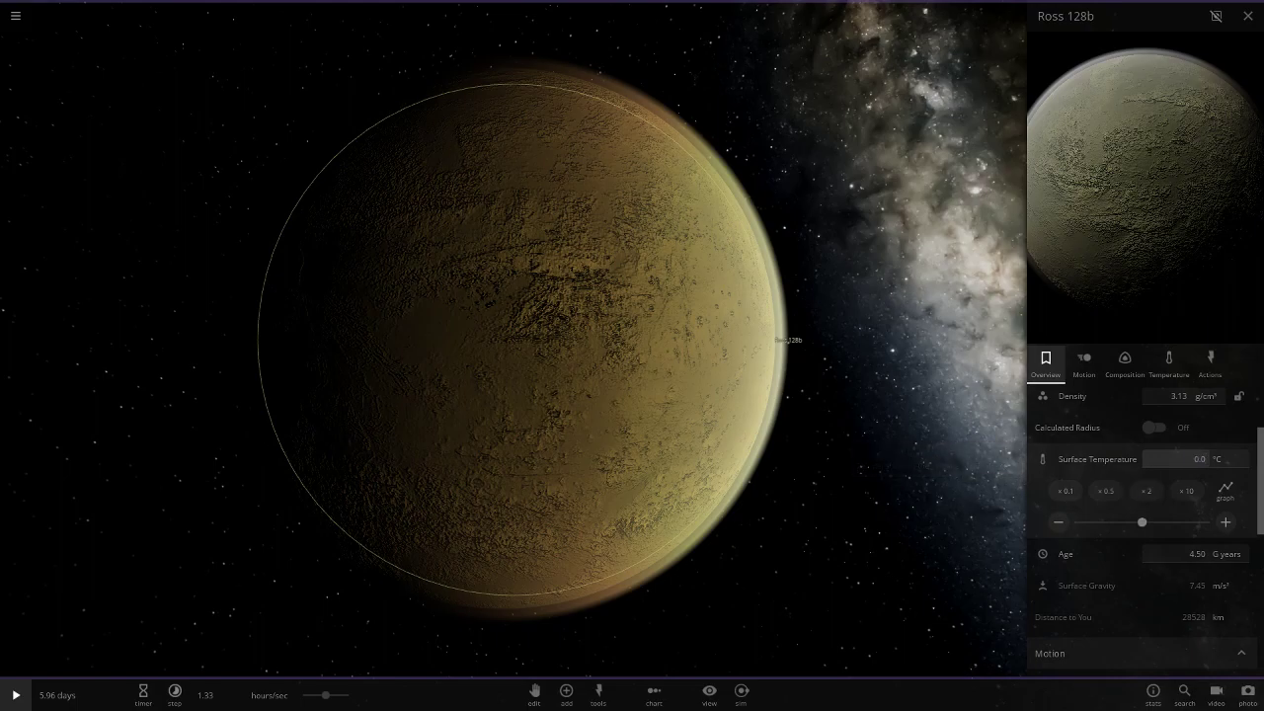
key(Return)
Bring the sunlit side of Ross 128b into close view and resume the simulation.
scroll(513, 340, down, 5)
mouse_move(415, 375)
mouse_down()
mouse_move(632, 326)
mouse_move(394, 375)
mouse_up()
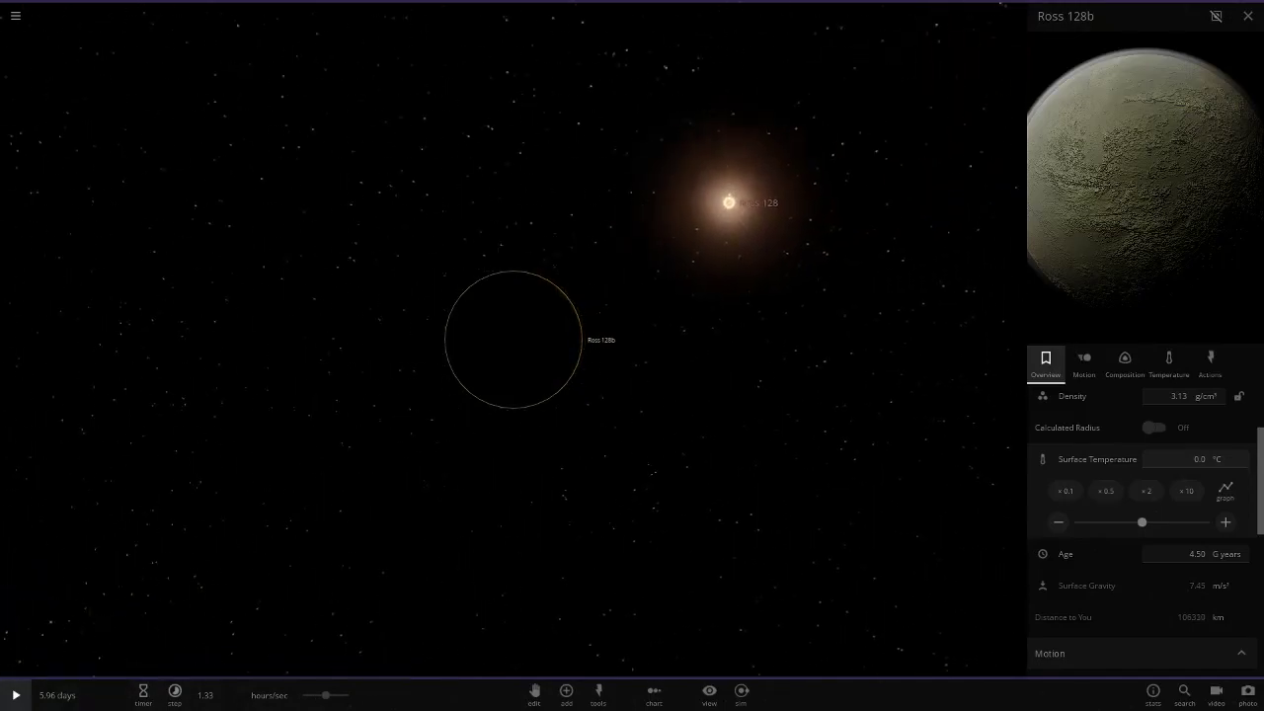
click(667, 229)
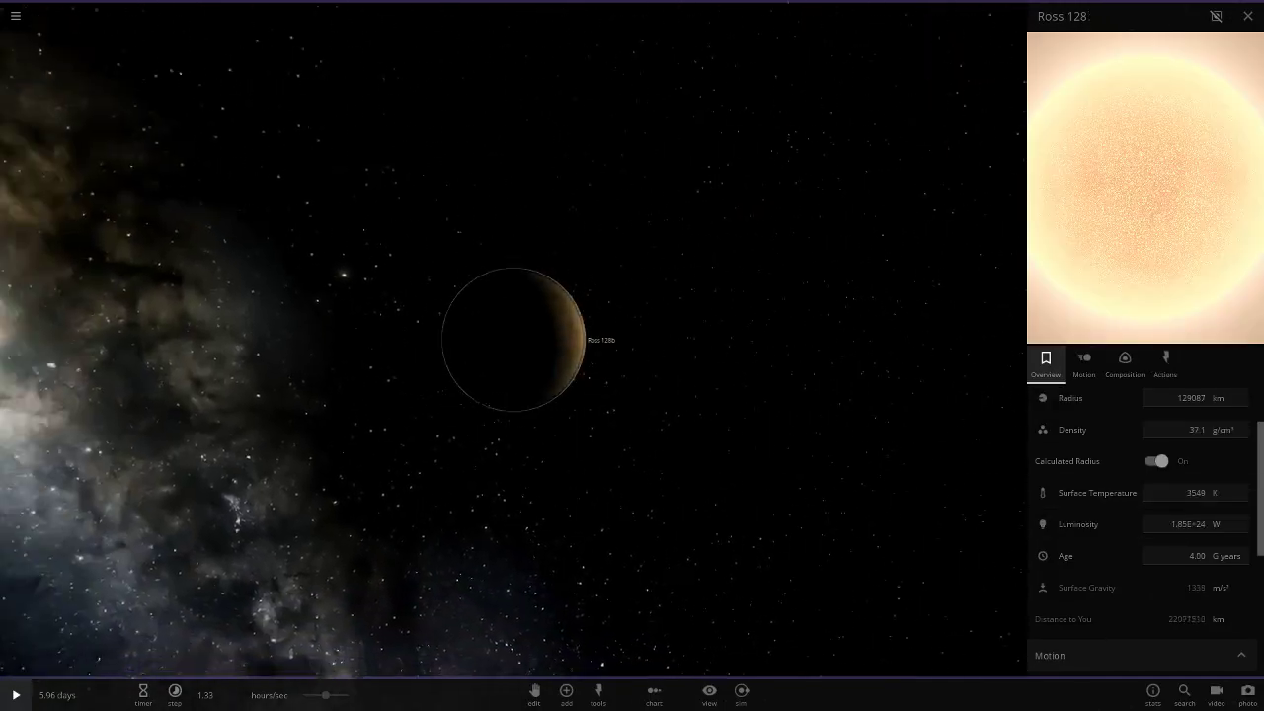
drag(751, 259, 556, 260)
scroll(575, 254, up, 4)
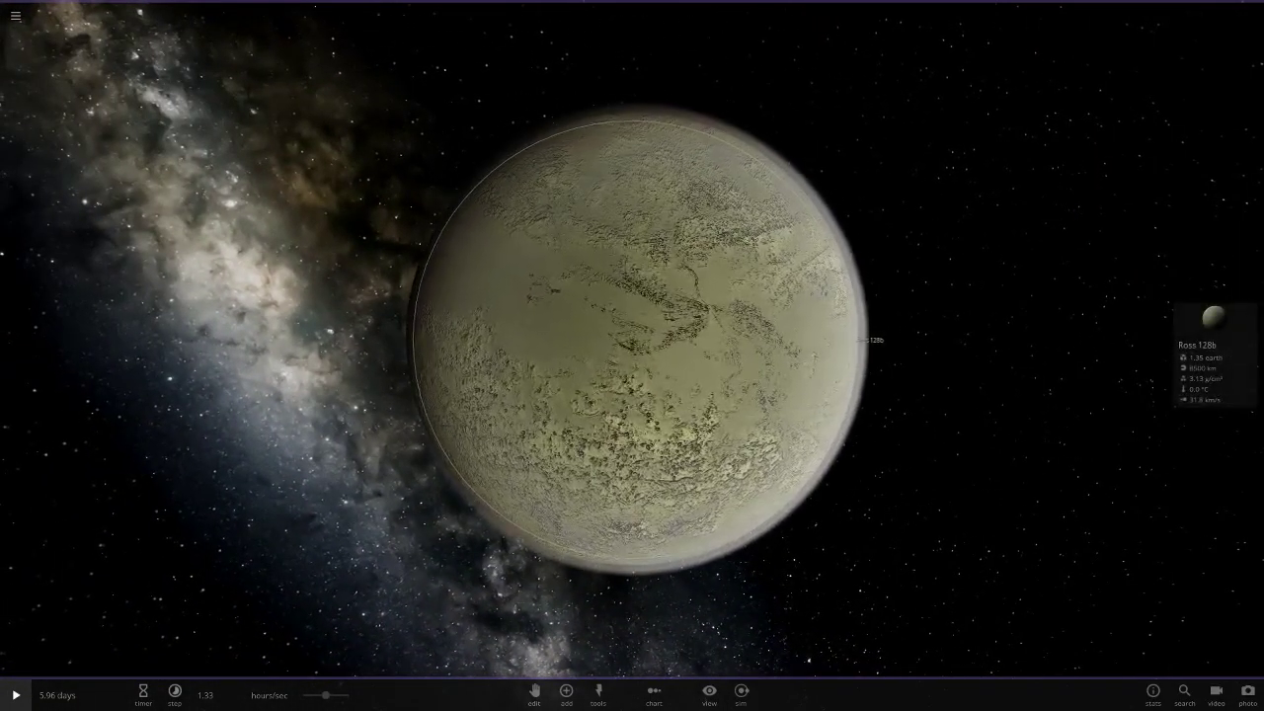
key(space)
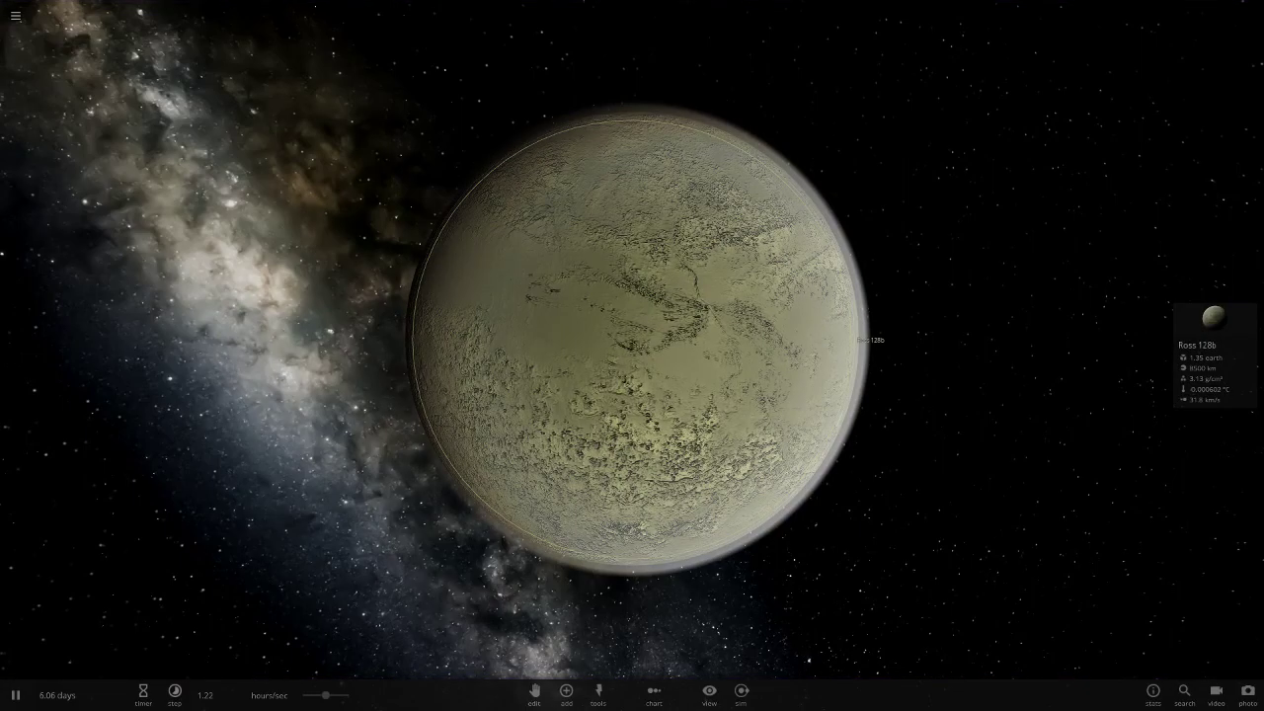
drag(575, 253, 760, 254)
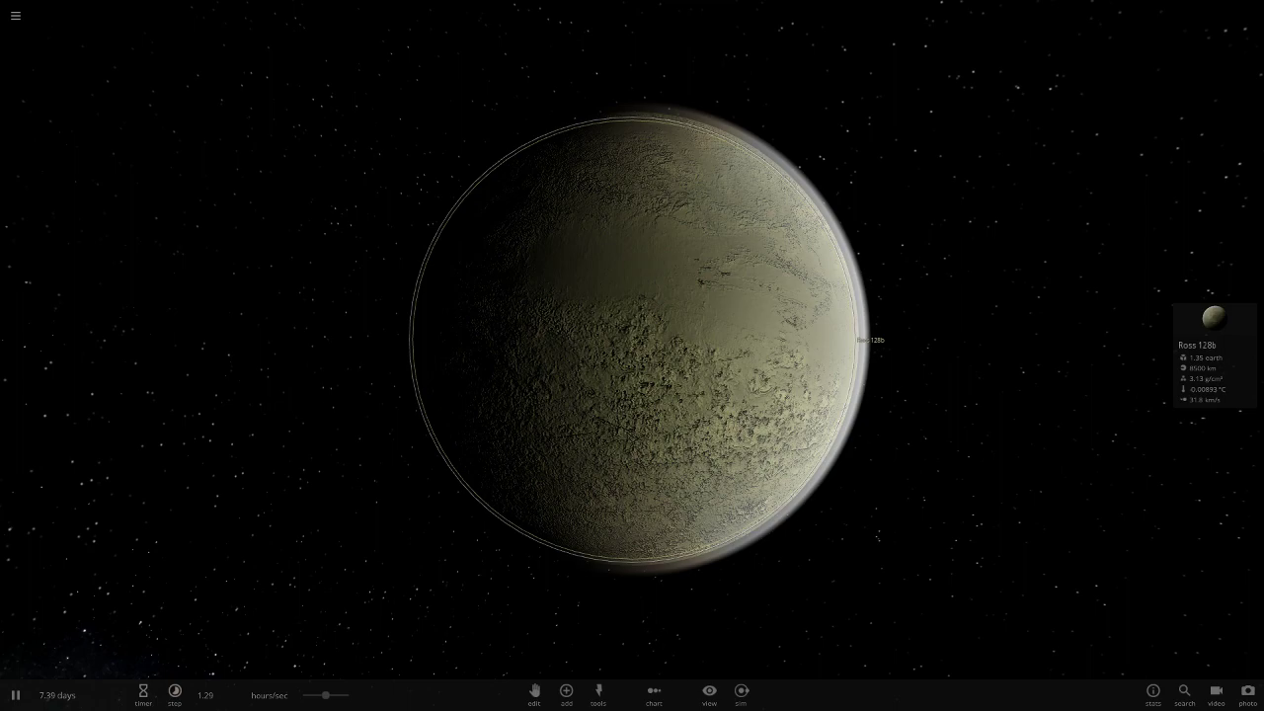
Change the mid elevation colour of Ross 128b to a dark reddish brown.
click(1213, 353)
scroll(1142, 532, down, 8)
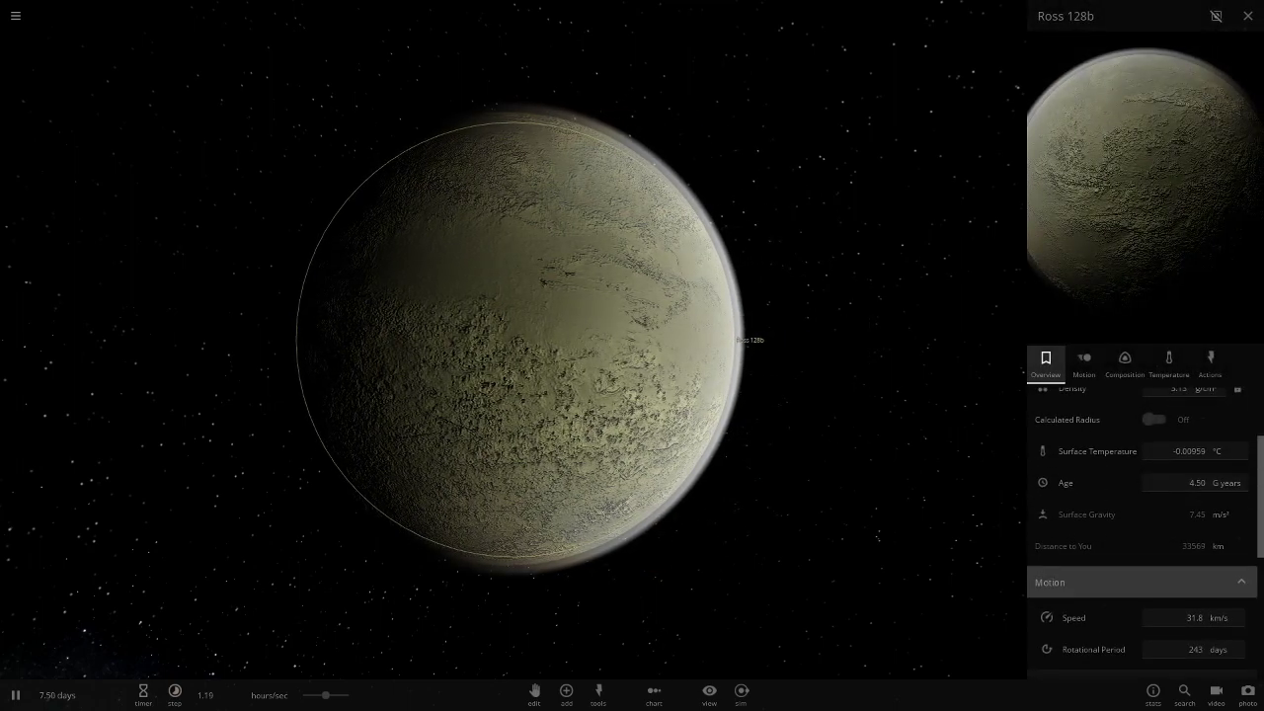
click(1192, 499)
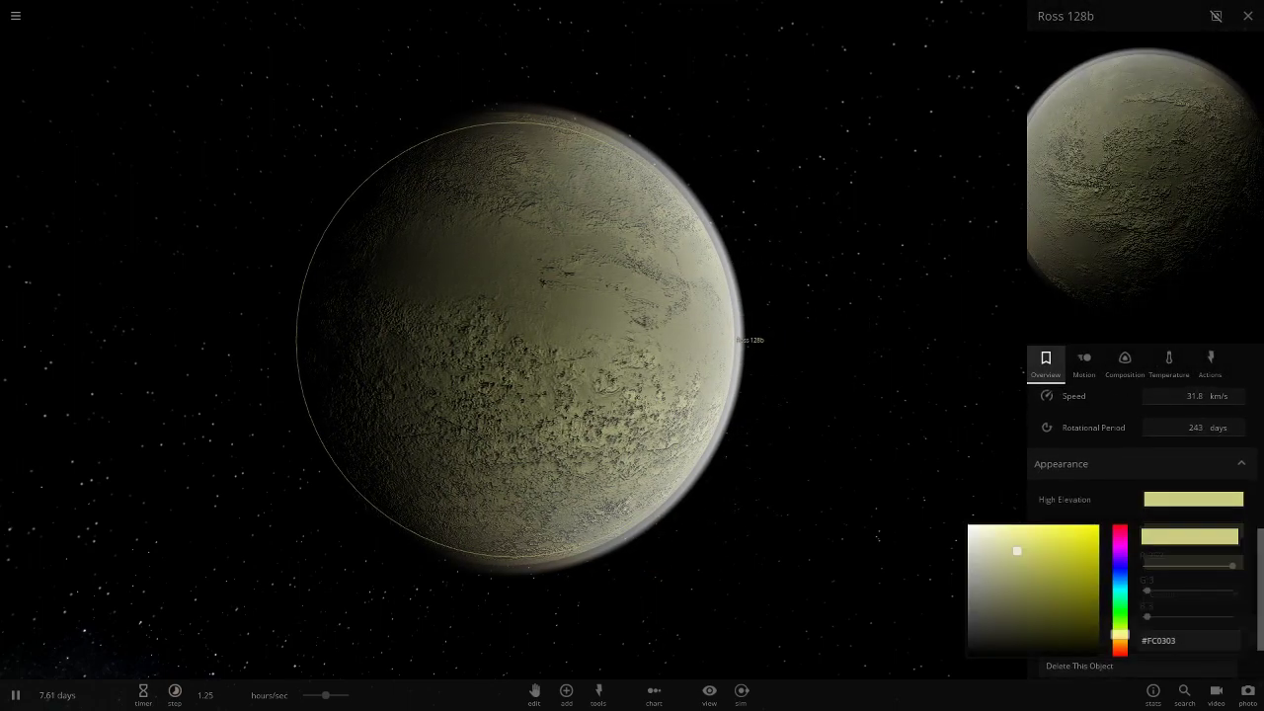
click(1120, 647)
click(1088, 626)
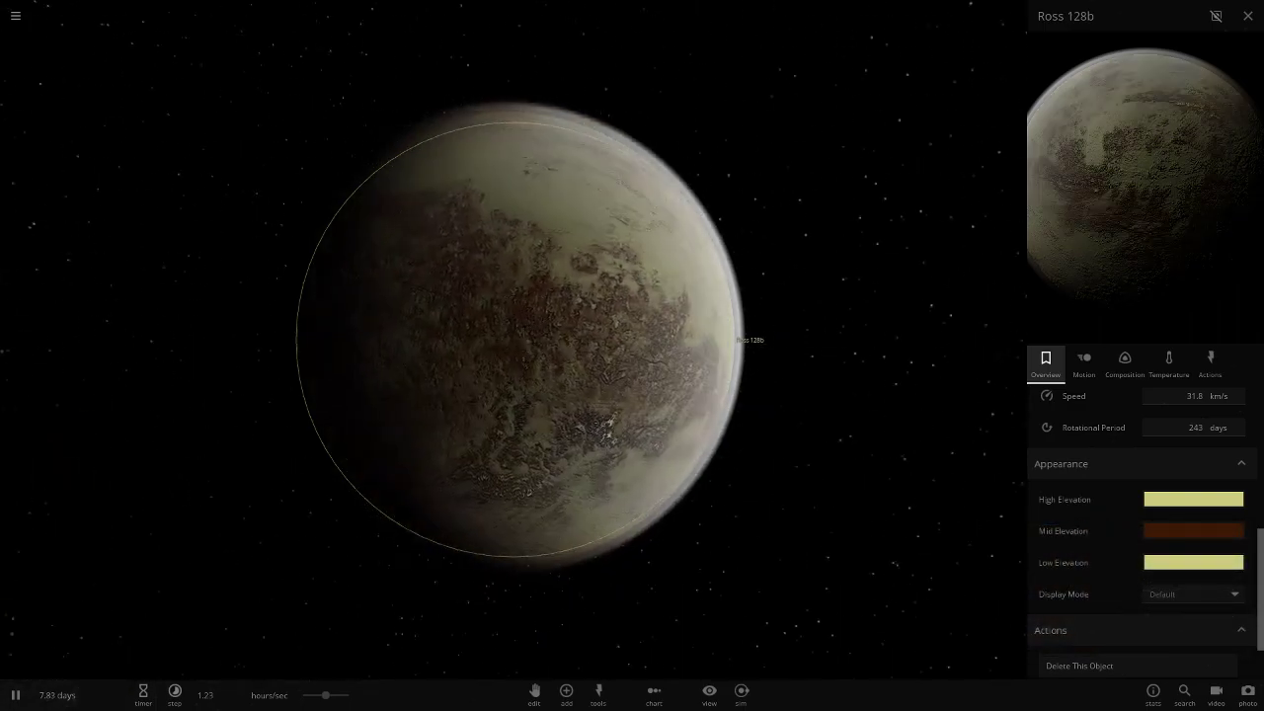
click(1192, 531)
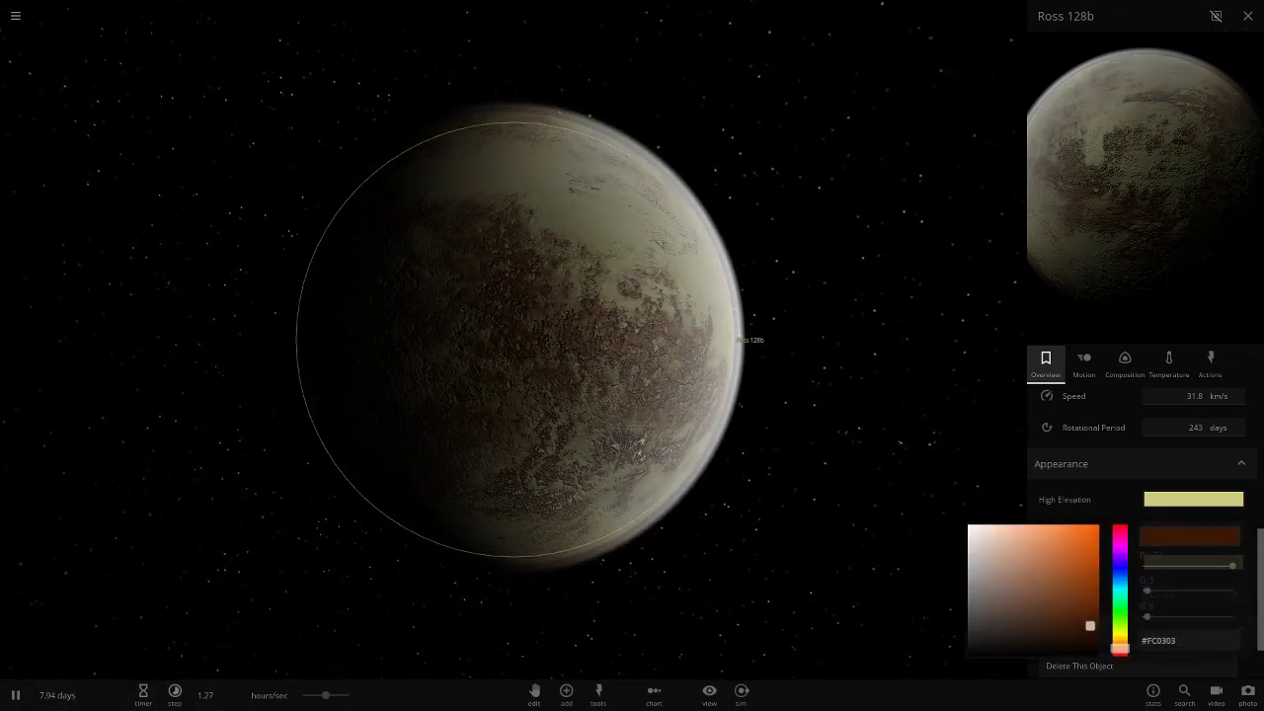
drag(513, 326, 494, 360)
Change the low elevation colour of Ross 128b to a warm pale yellow.
click(1193, 561)
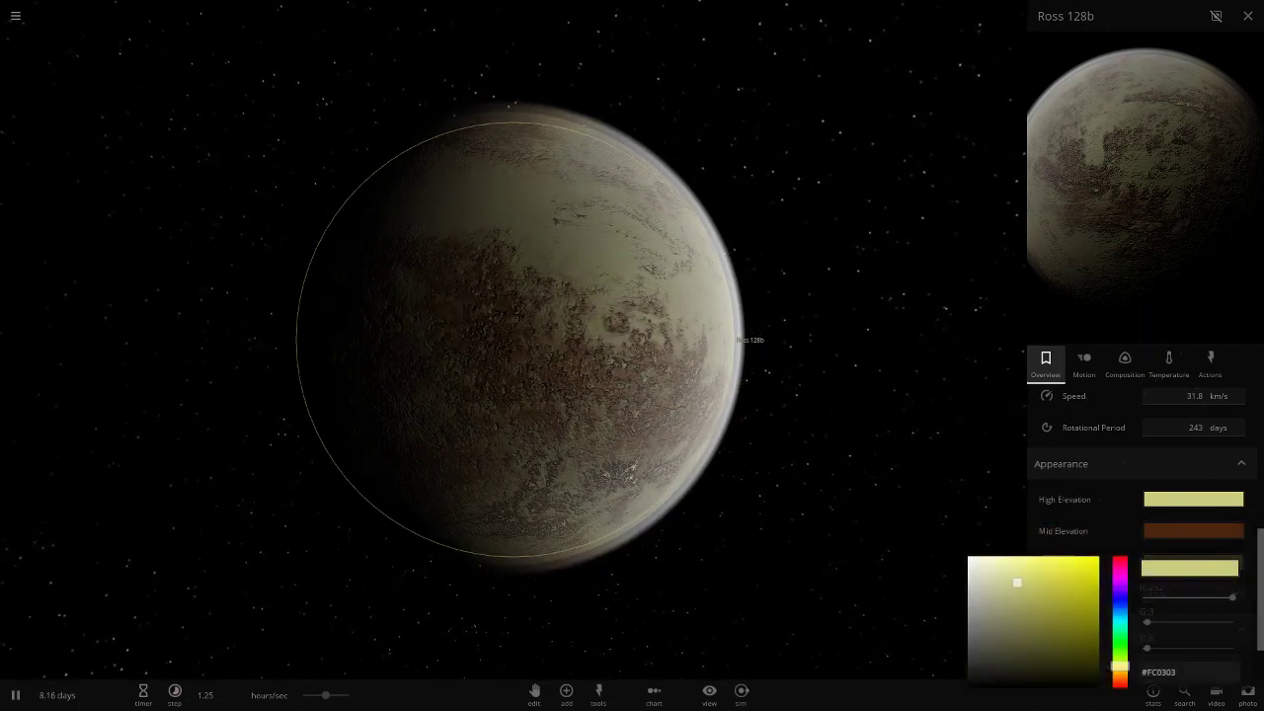
click(1022, 559)
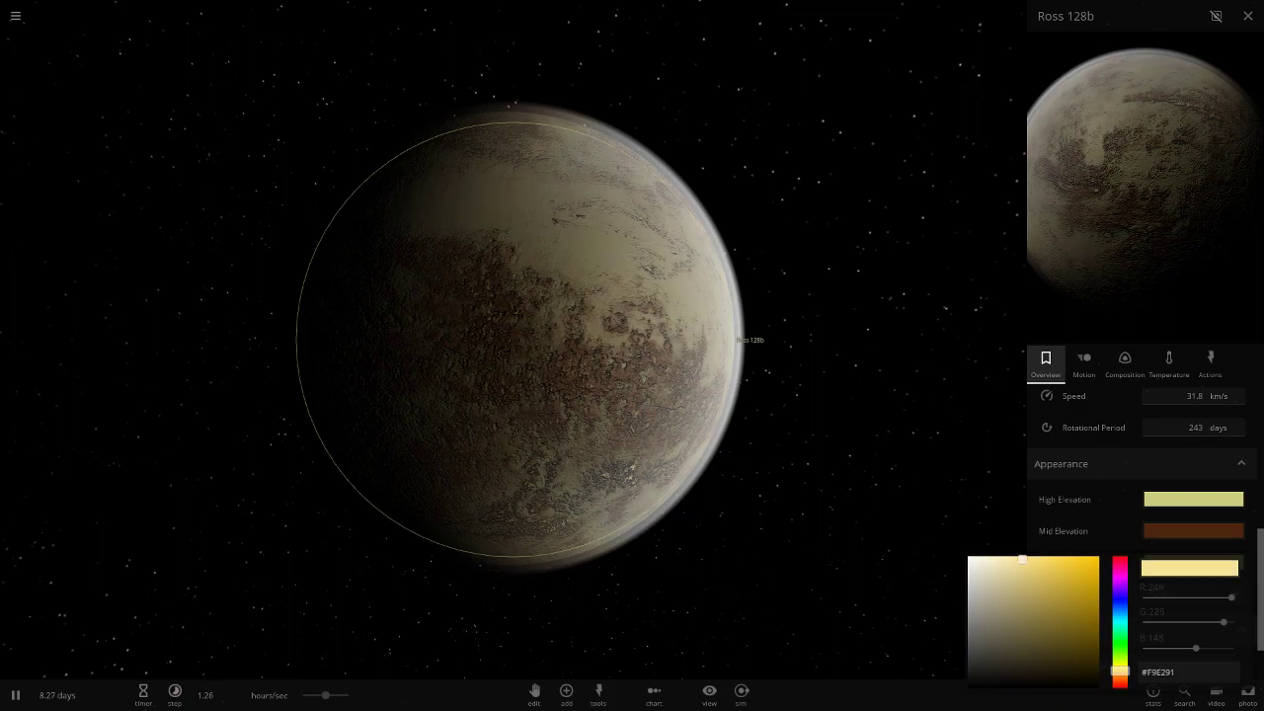
drag(612, 326, 533, 407)
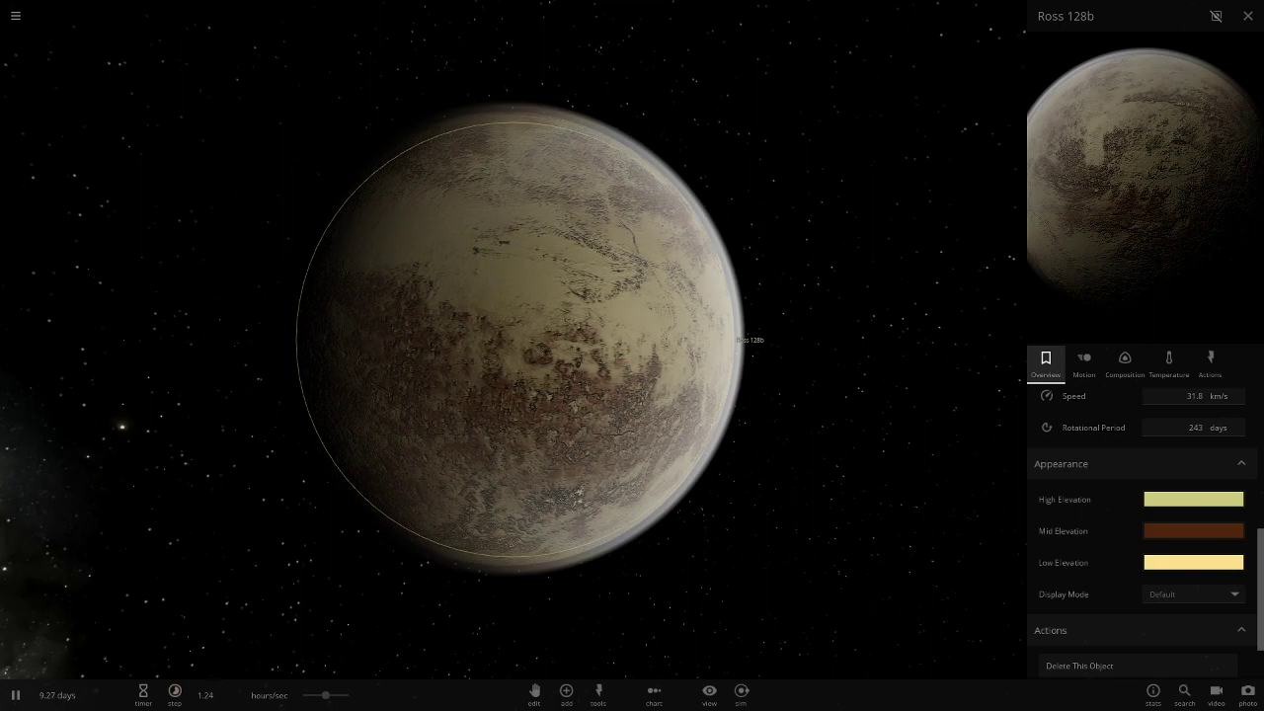
Change the high elevation colour of Ross 128b to white and check the surface up close.
click(1193, 499)
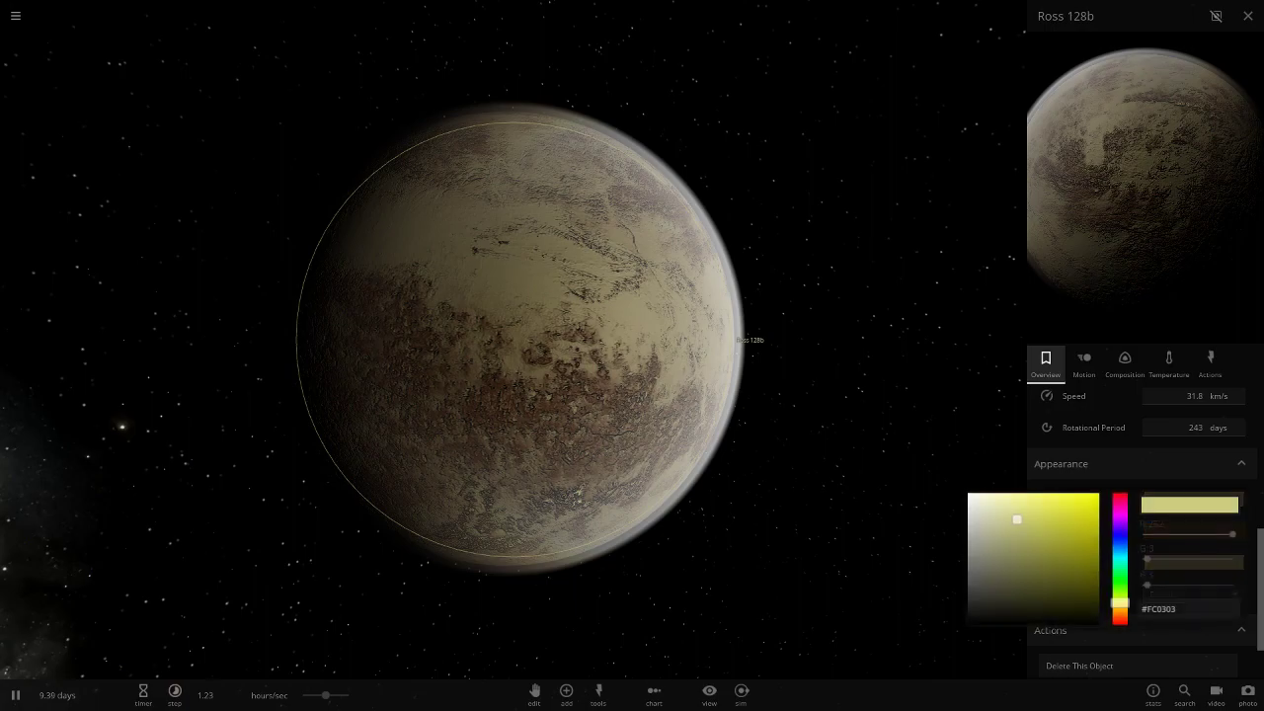
click(968, 494)
click(1193, 499)
scroll(512, 339, up, 4)
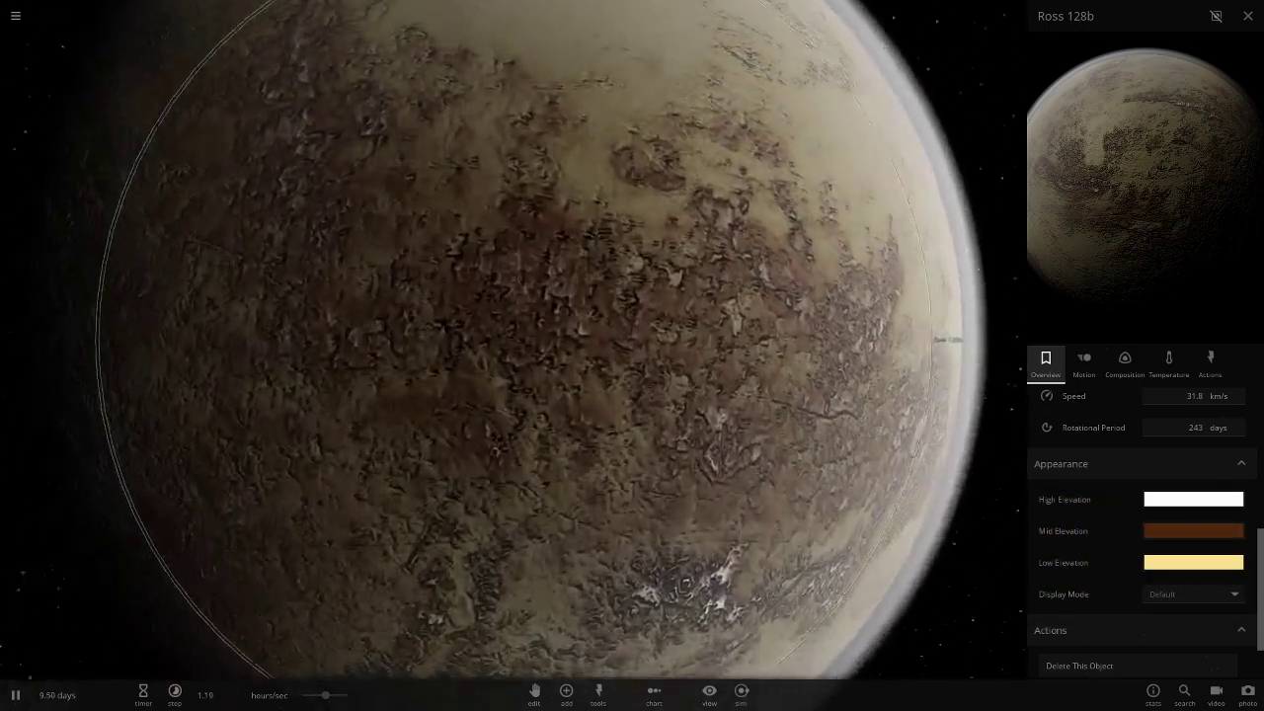
scroll(511, 340, down, 6)
drag(511, 340, 355, 340)
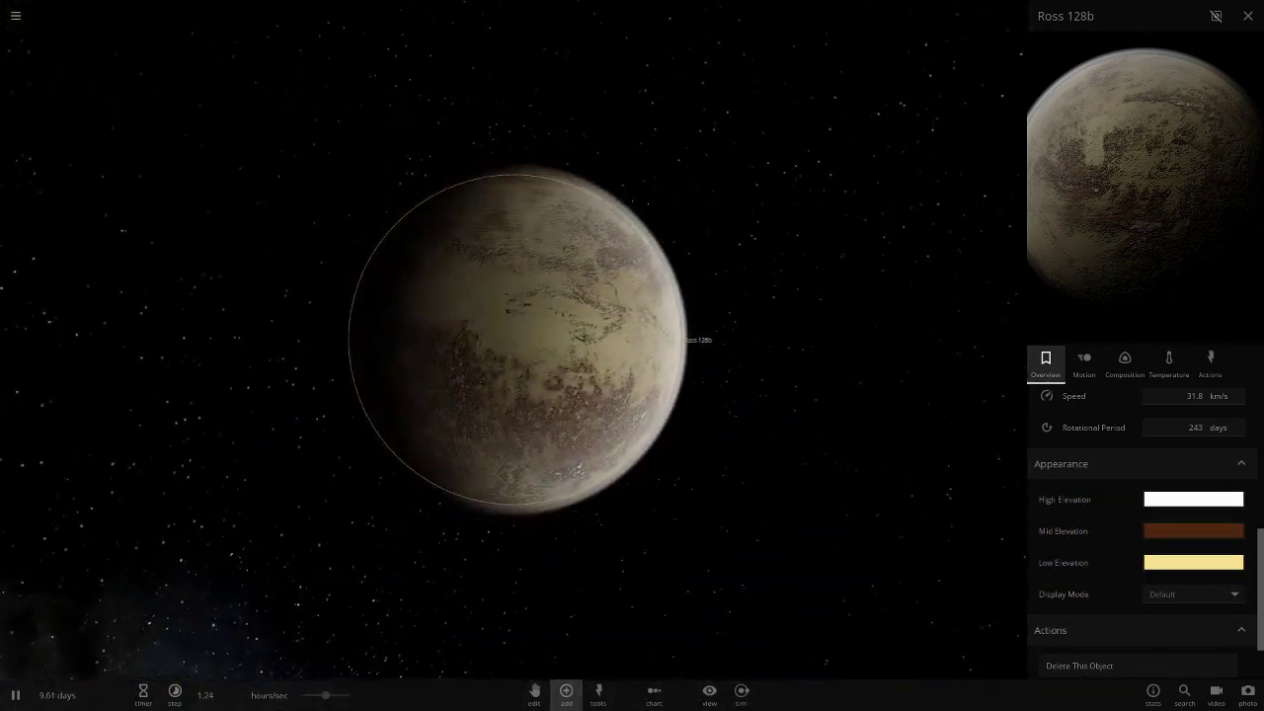
Search the object library for "plu" in place of the previous search term.
click(566, 690)
click(881, 513)
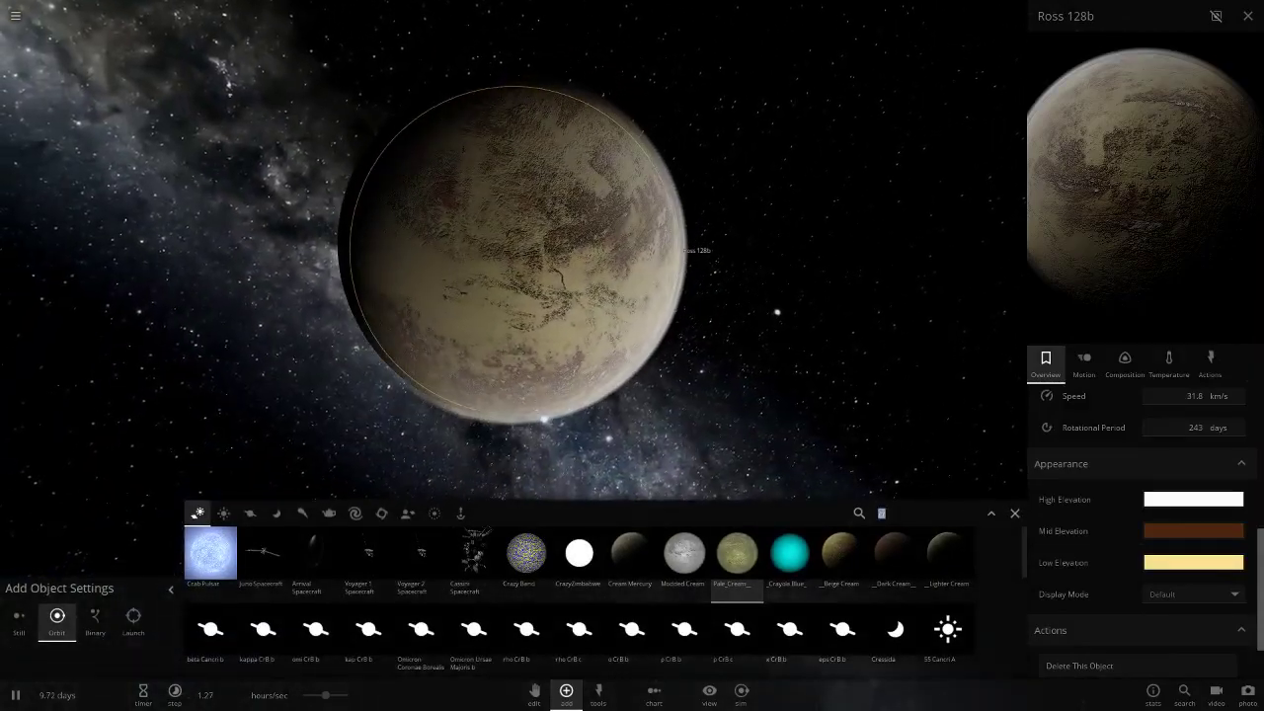
key(BackSpace)
text(plu)
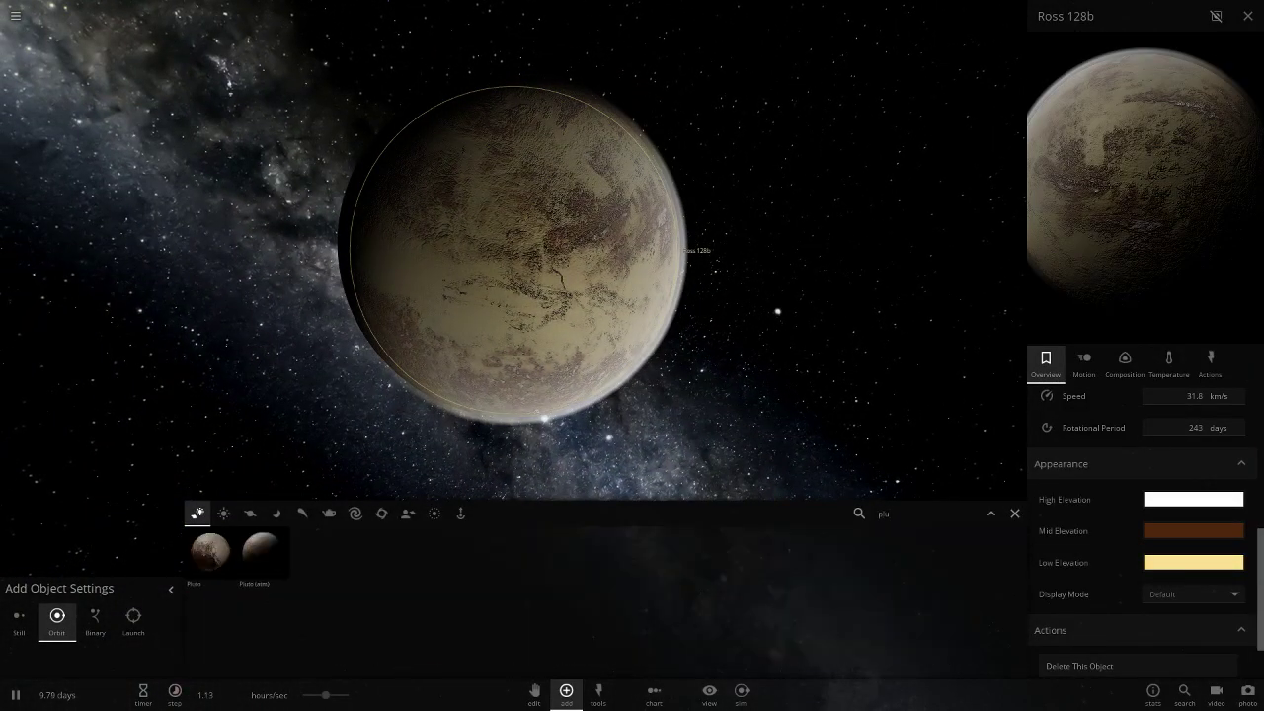
scroll(168, 533, down, 3)
Place Pluto (atm) as a still object just beside Ross 128b and close the object library.
right_drag(167, 534, 59, 592)
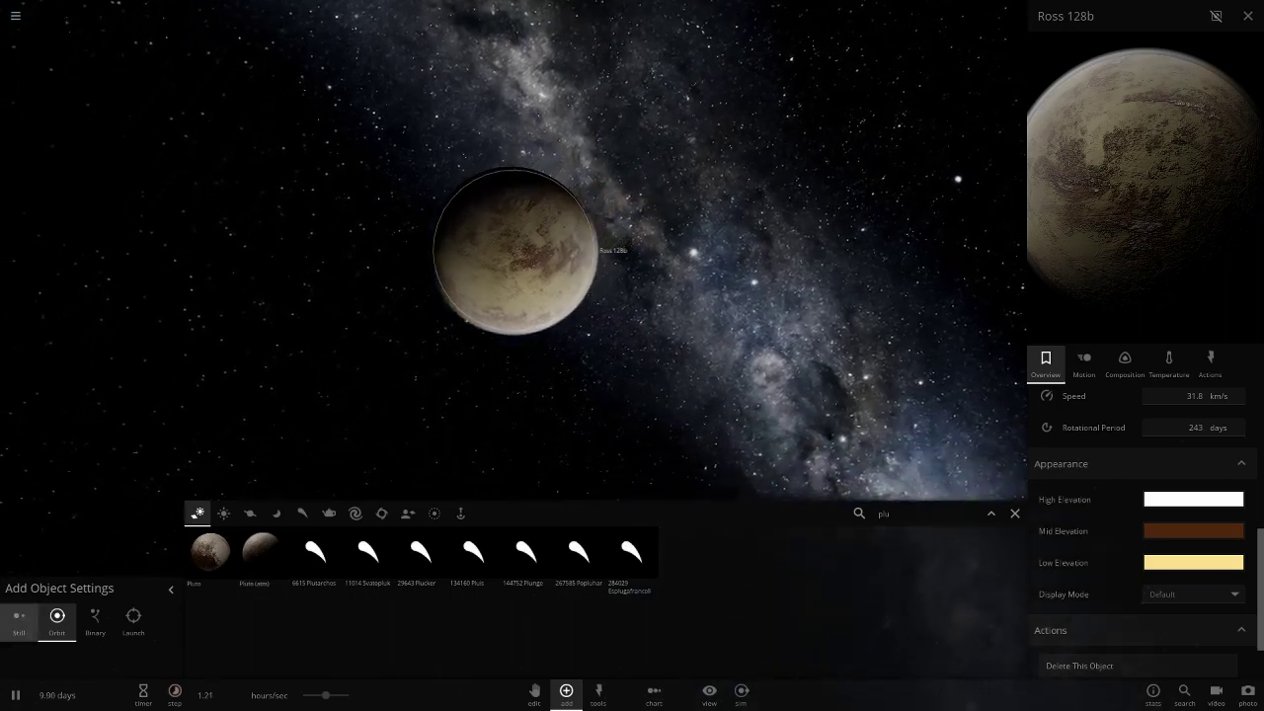
click(261, 550)
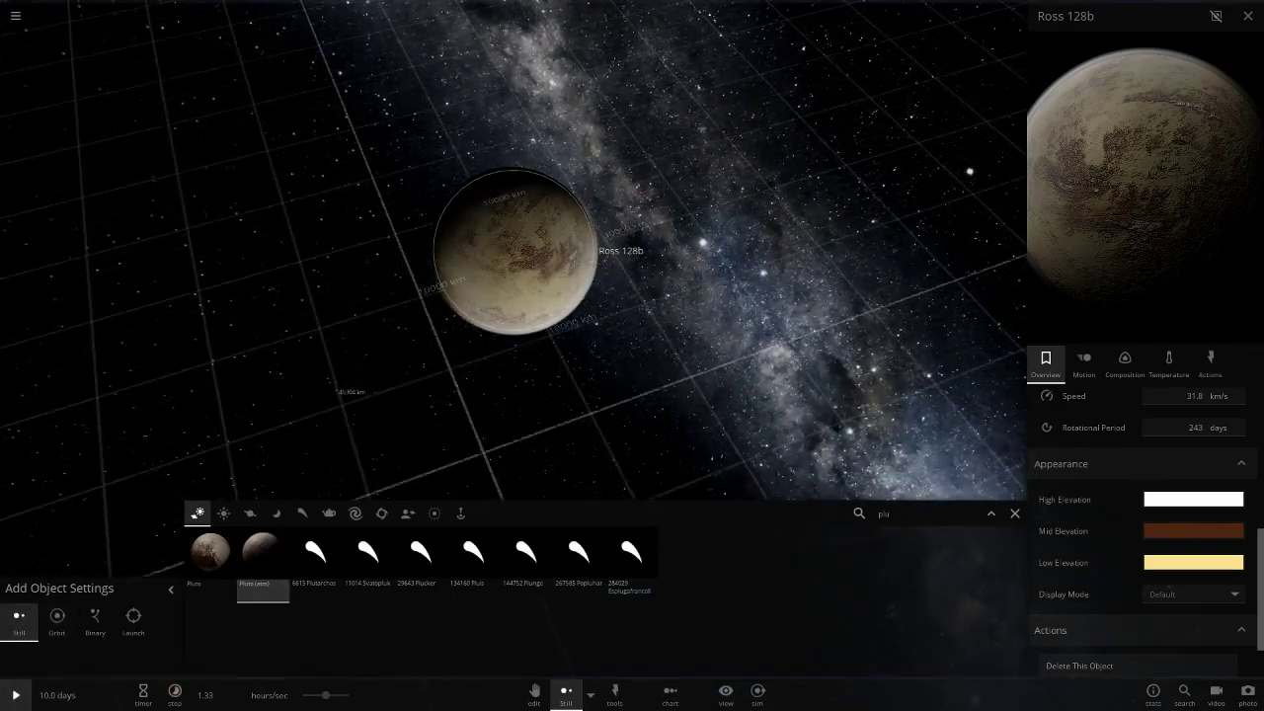
click(632, 291)
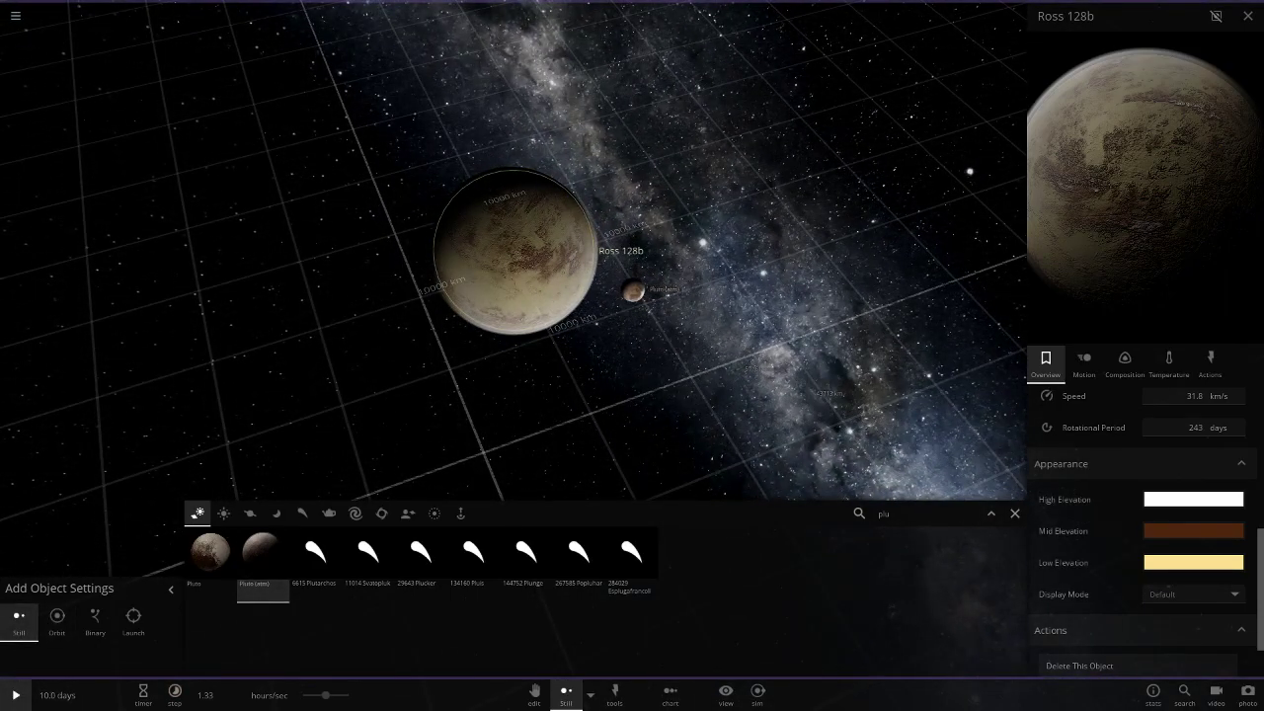
click(1014, 513)
Select Pluto (atm) and compare its surface with that of Ross 128b up close.
scroll(513, 341, up, 5)
click(815, 423)
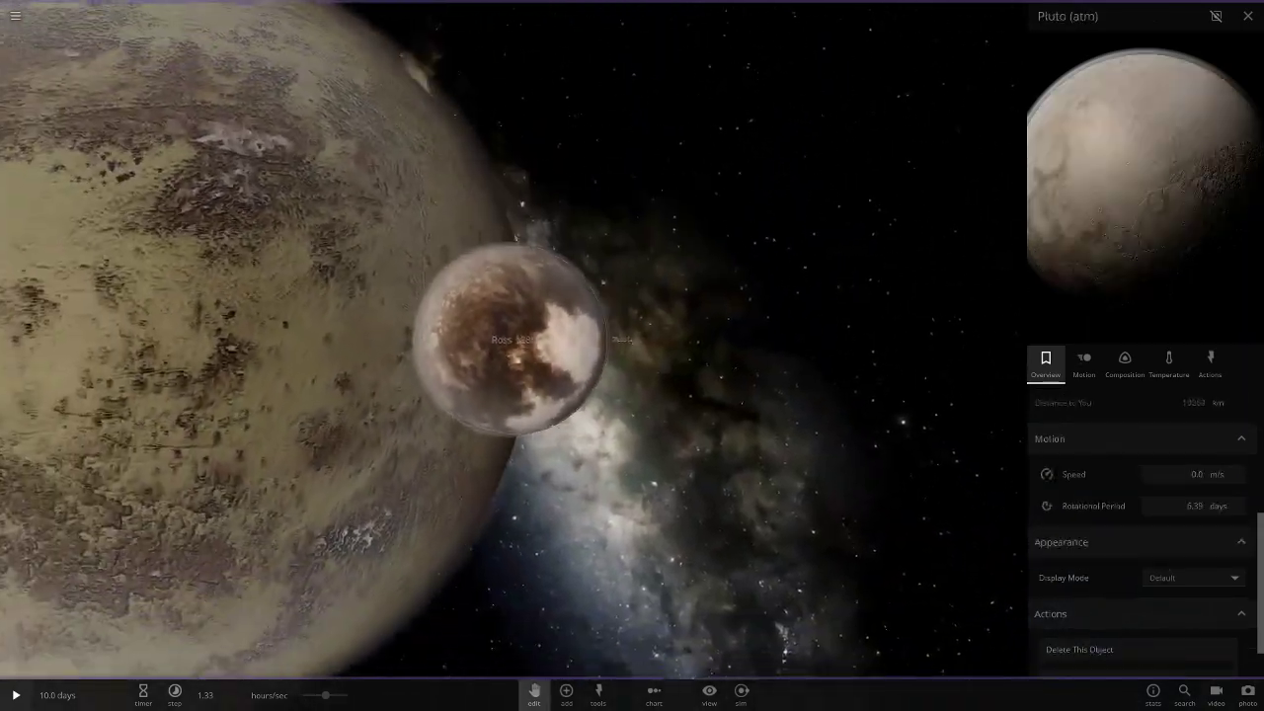
click(534, 690)
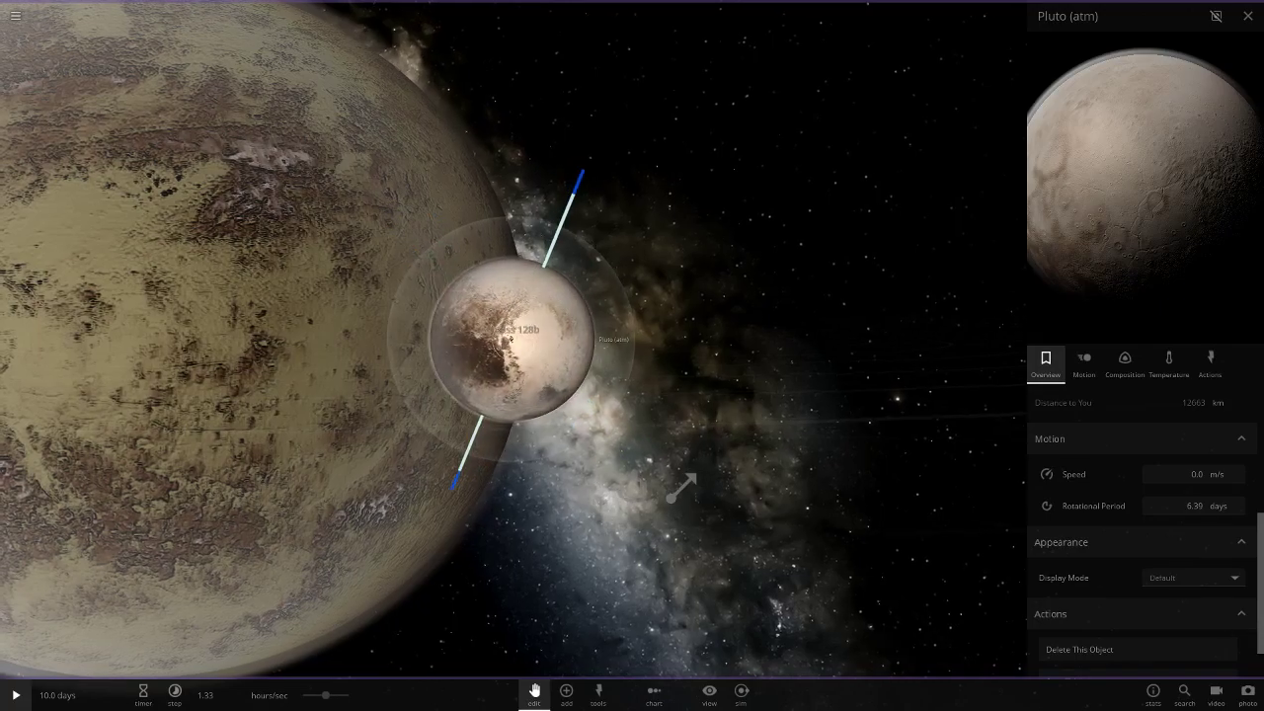
key(Escape)
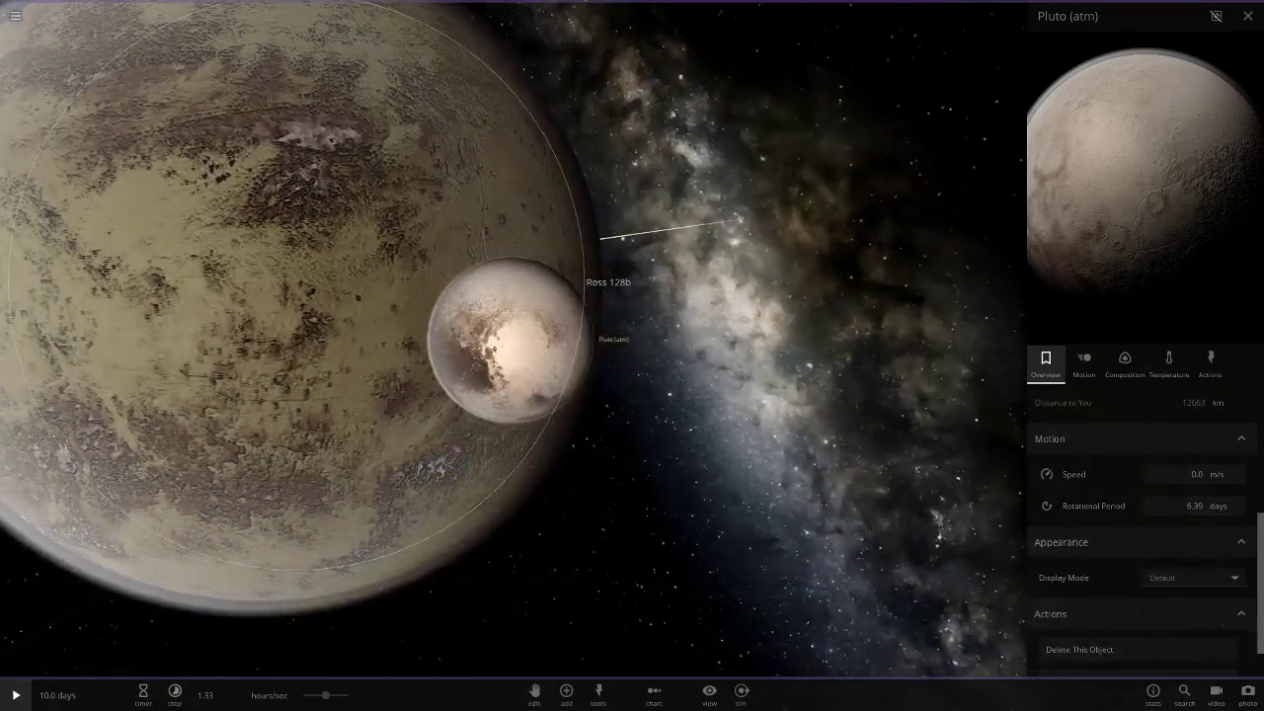
Lighten the low elevation colour of Ross 128b to a paler cream.
click(296, 296)
click(1192, 562)
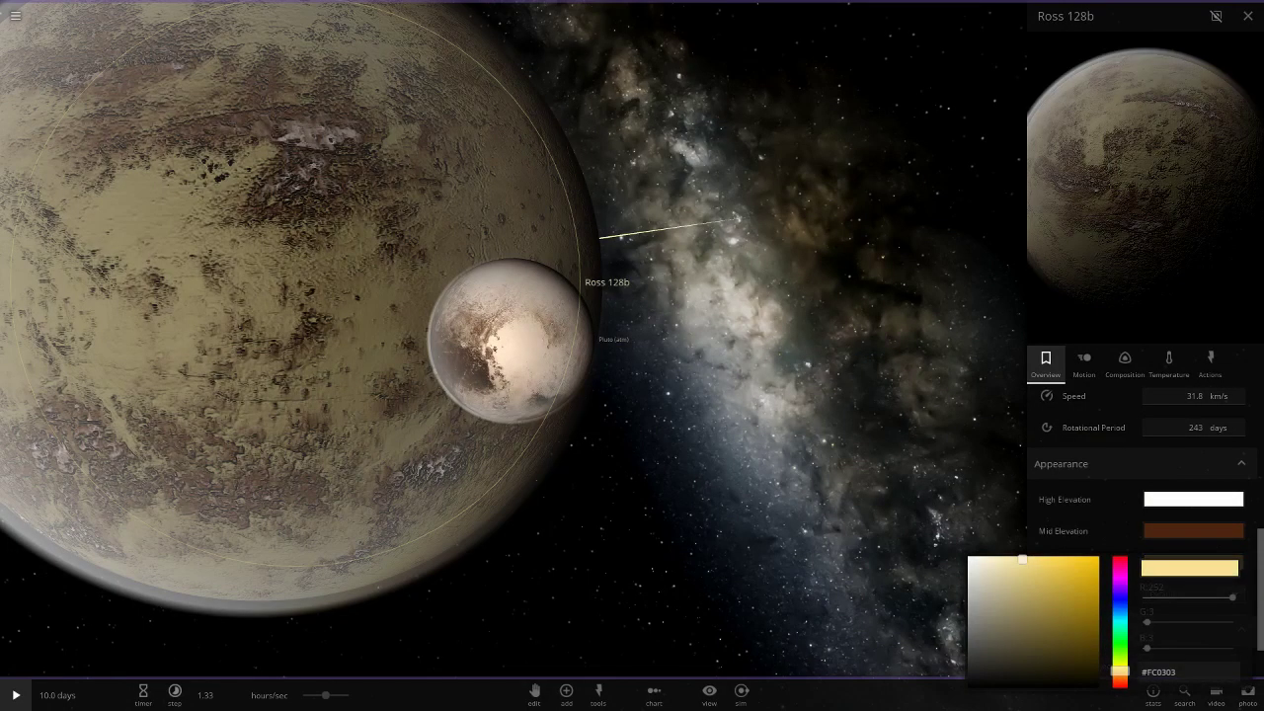
click(997, 567)
Delete the Pluto (atm) object beside Ross 128b.
drag(691, 395, 326, 286)
click(513, 339)
key(Delete)
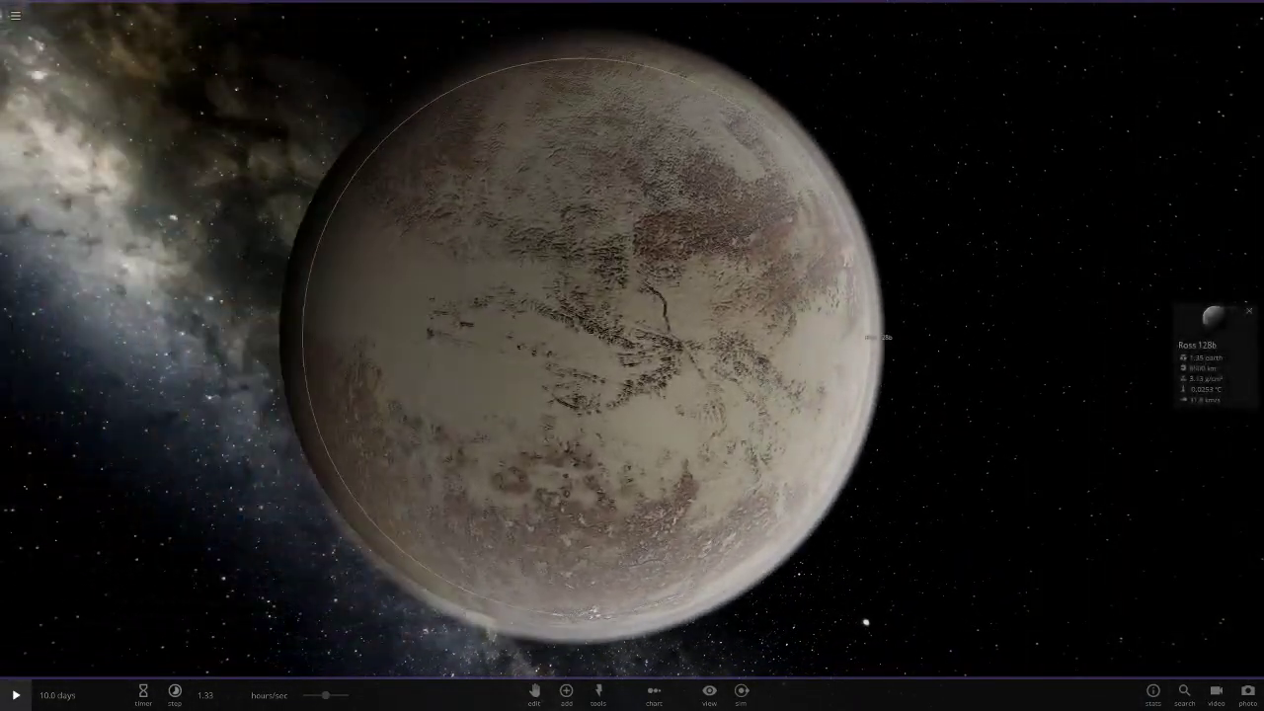
Run the simulation and examine the material composition of Ross 128b while it rotates.
key(space)
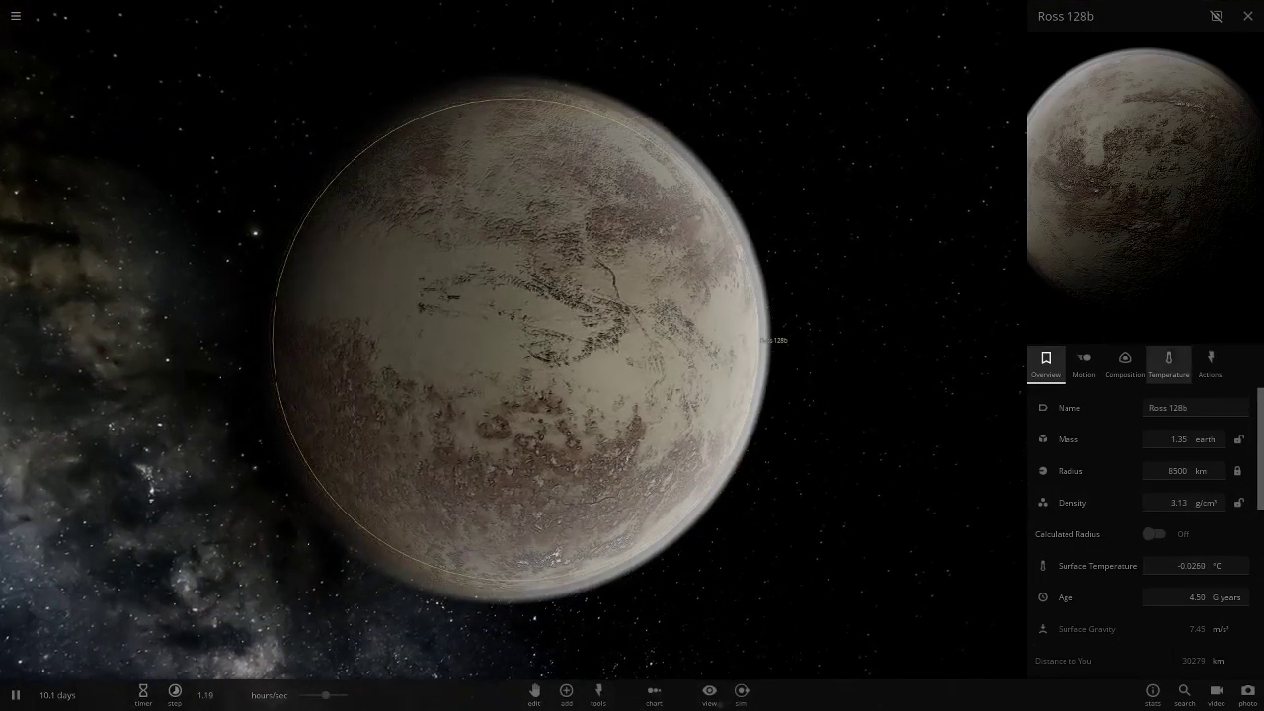
click(1123, 364)
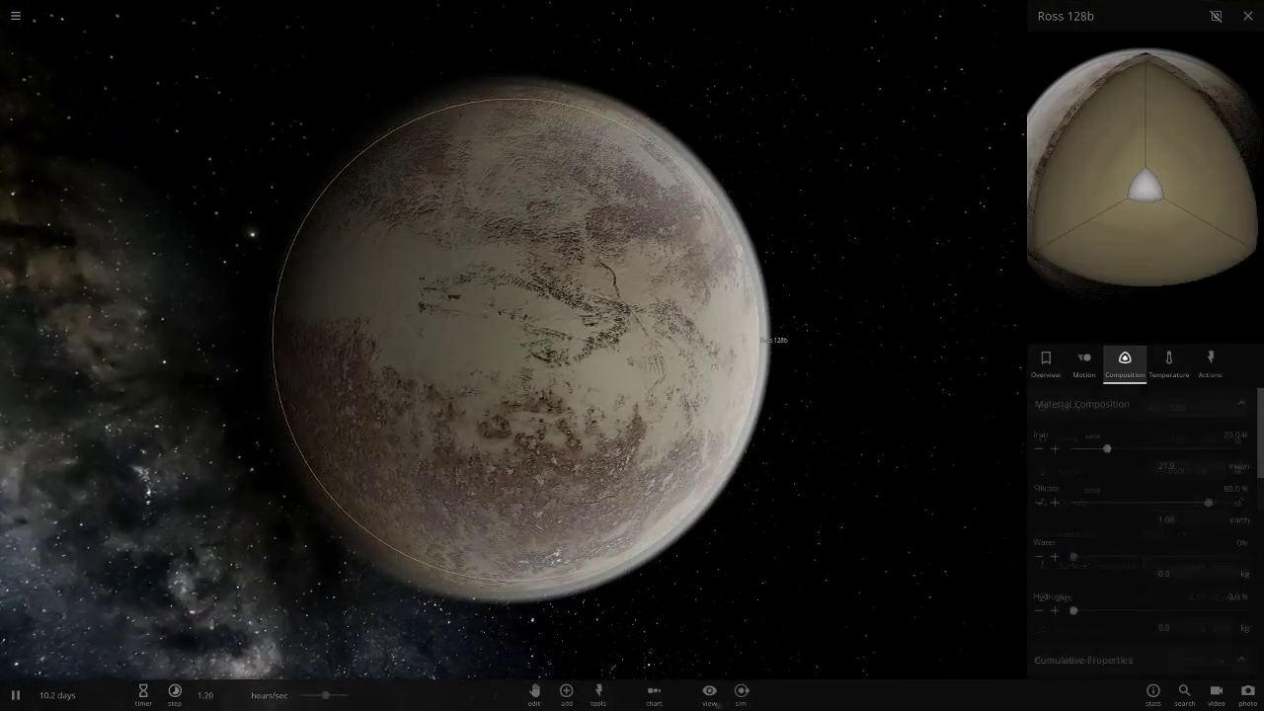
drag(1073, 610, 1073, 610)
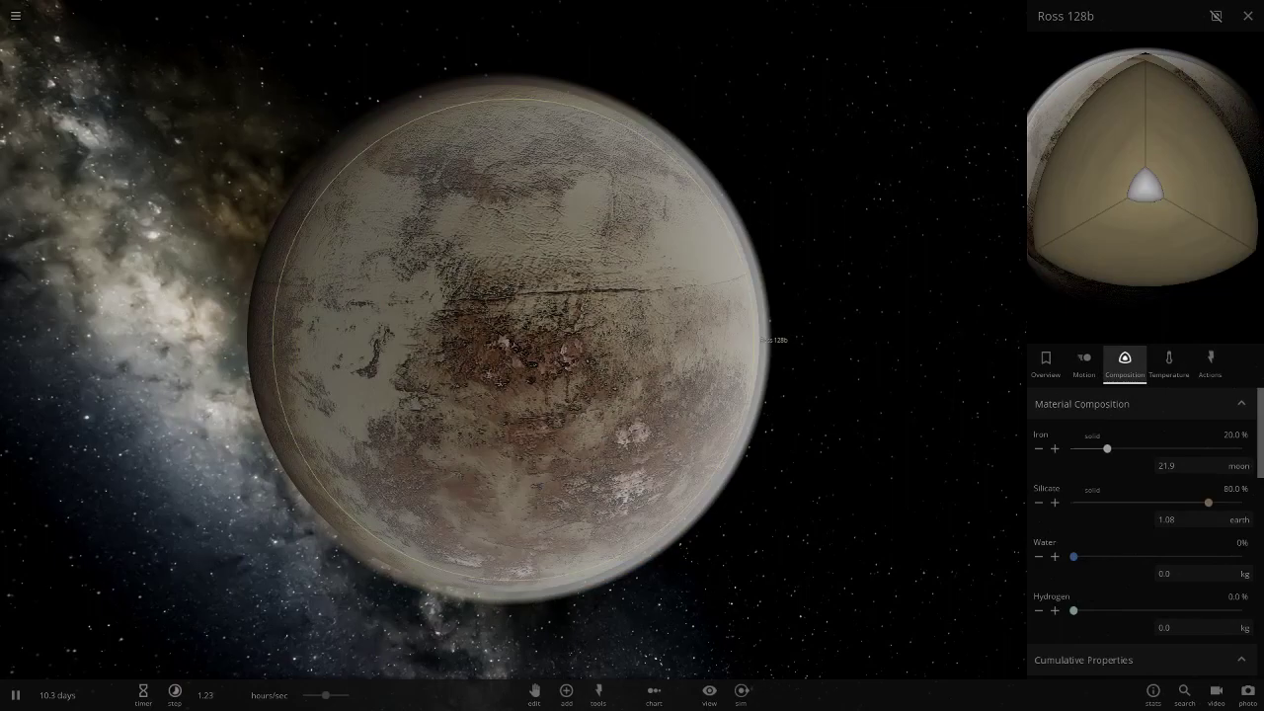
drag(513, 341, 592, 326)
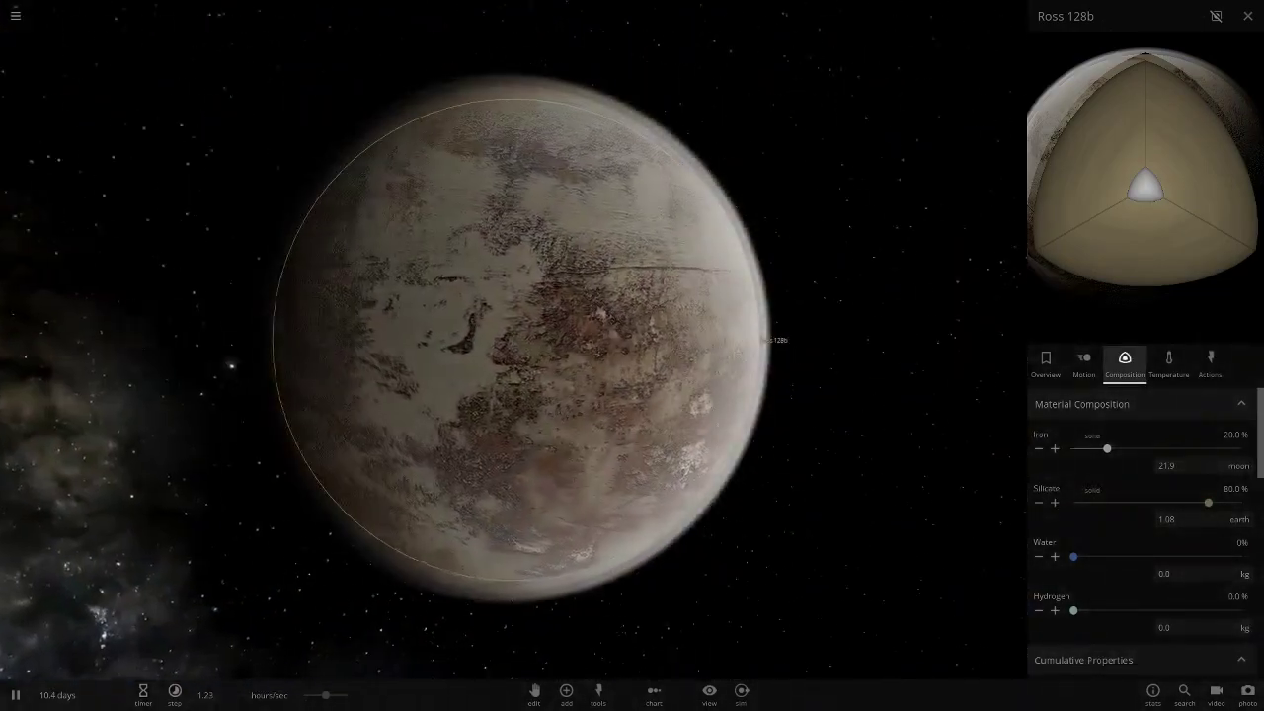
Try the Flash Light lighting mode on Ross 128b and return the lighting to Realistic.
click(709, 691)
click(798, 653)
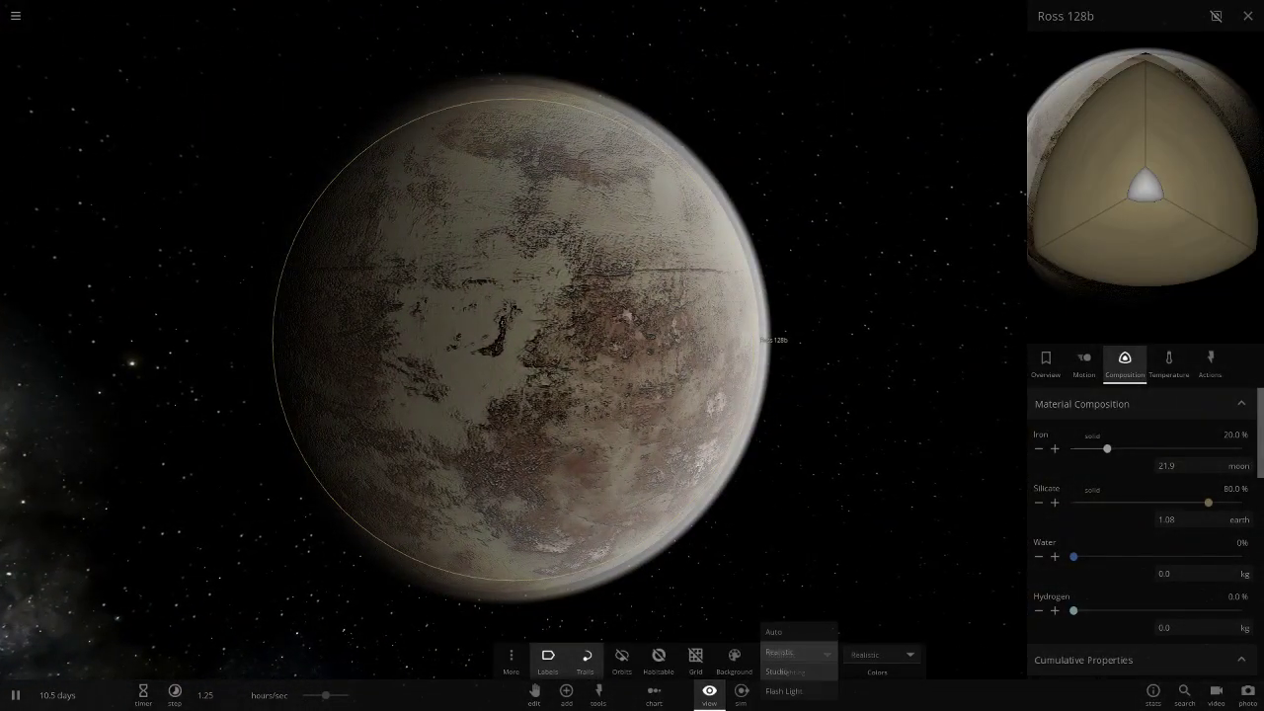
click(789, 691)
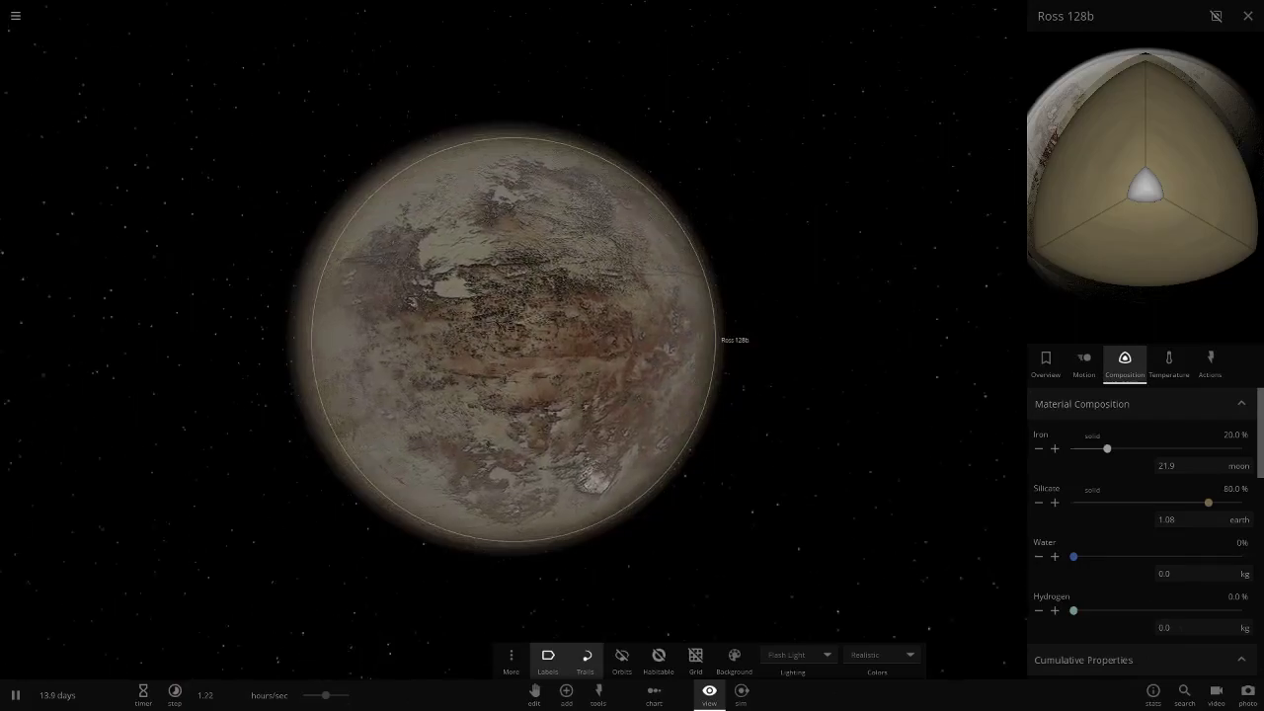
click(798, 654)
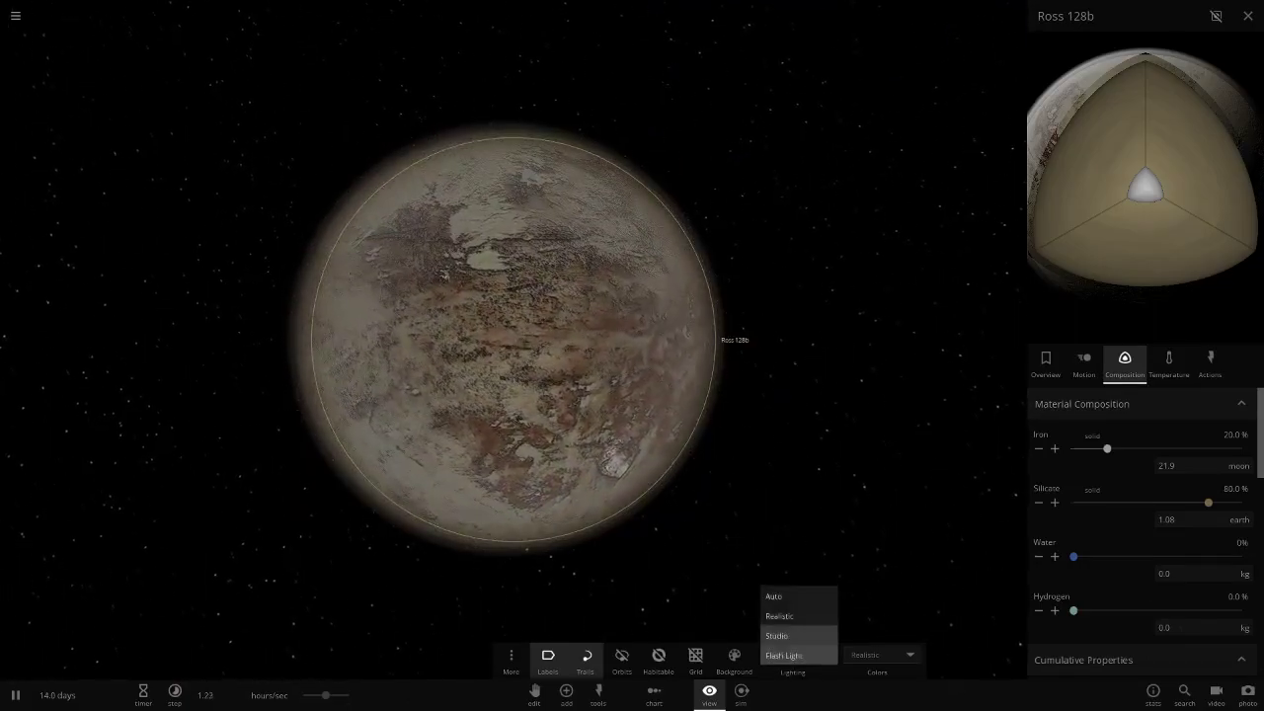
click(779, 615)
drag(691, 355, 444, 356)
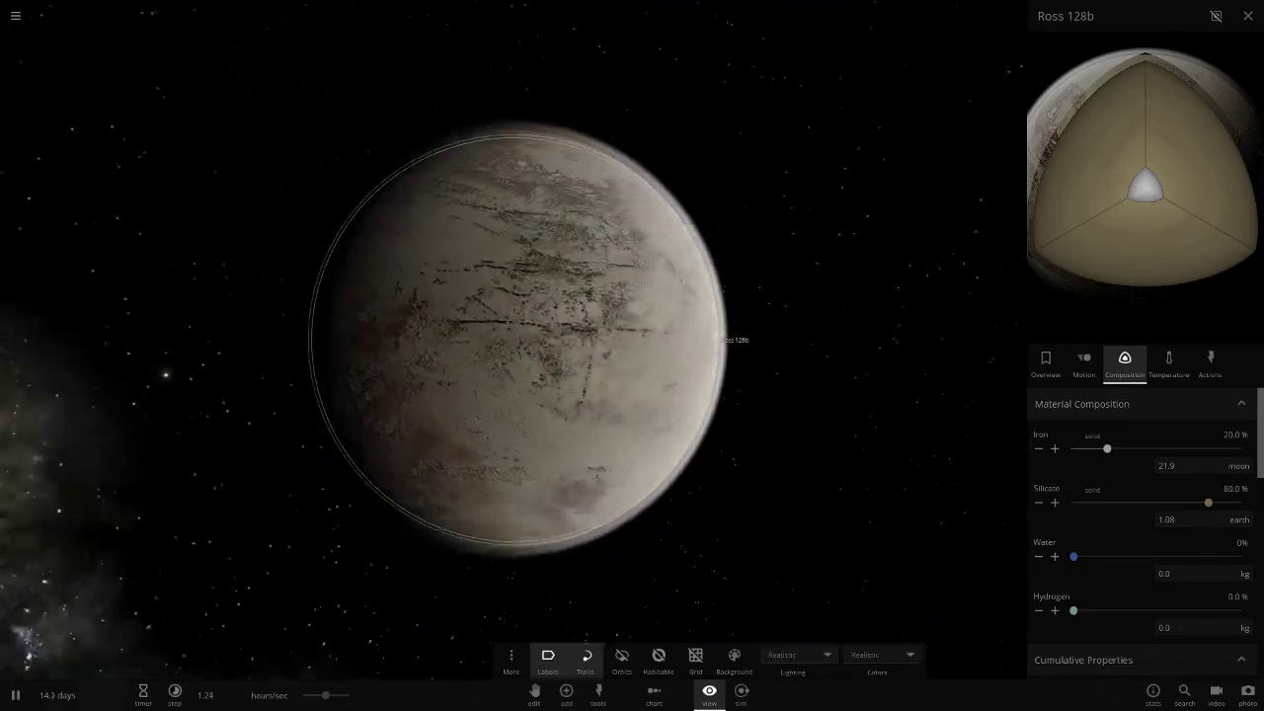
Add water to the composition of Ross 128b, bringing its share to 0.000400 %.
click(1045, 363)
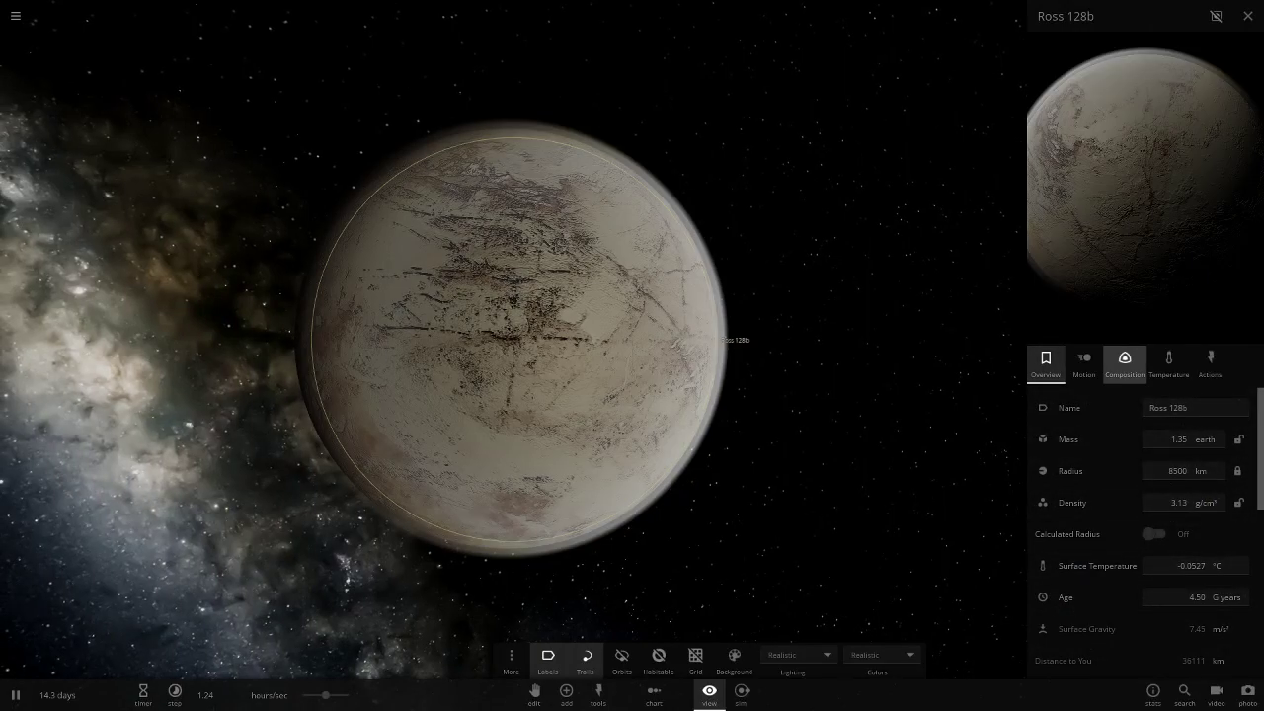
click(1124, 364)
click(1054, 556)
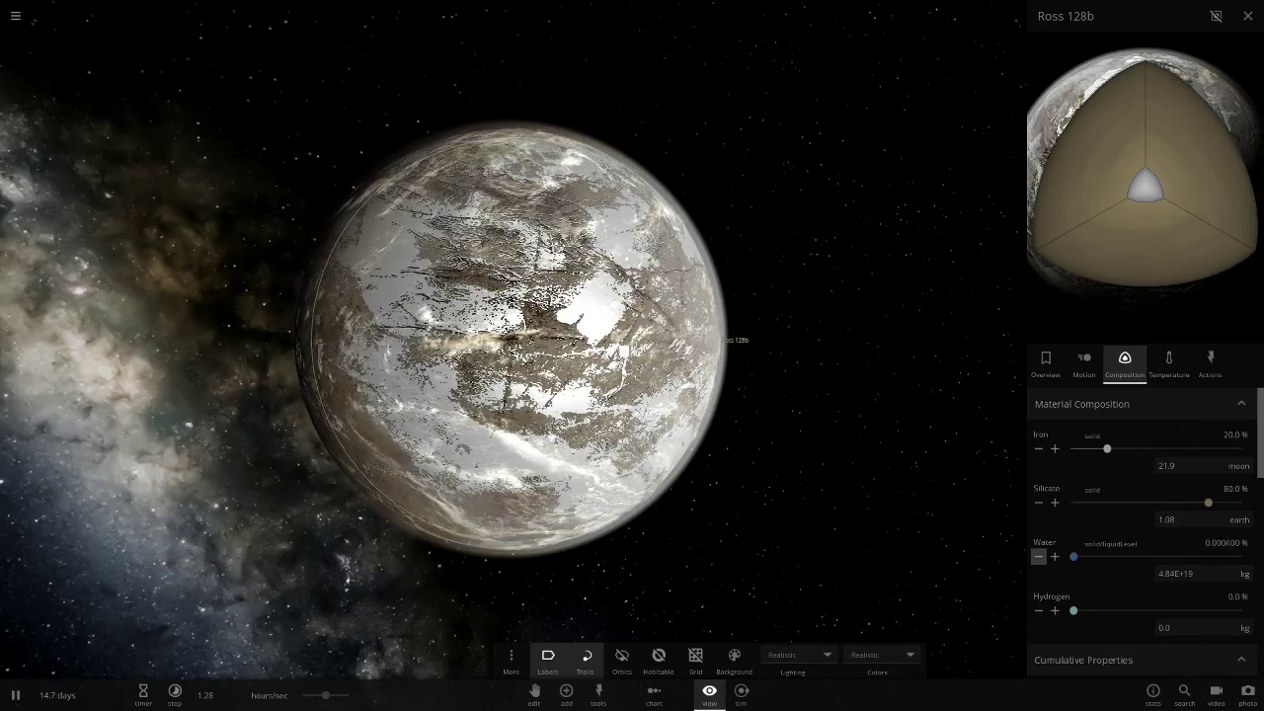
drag(514, 340, 541, 339)
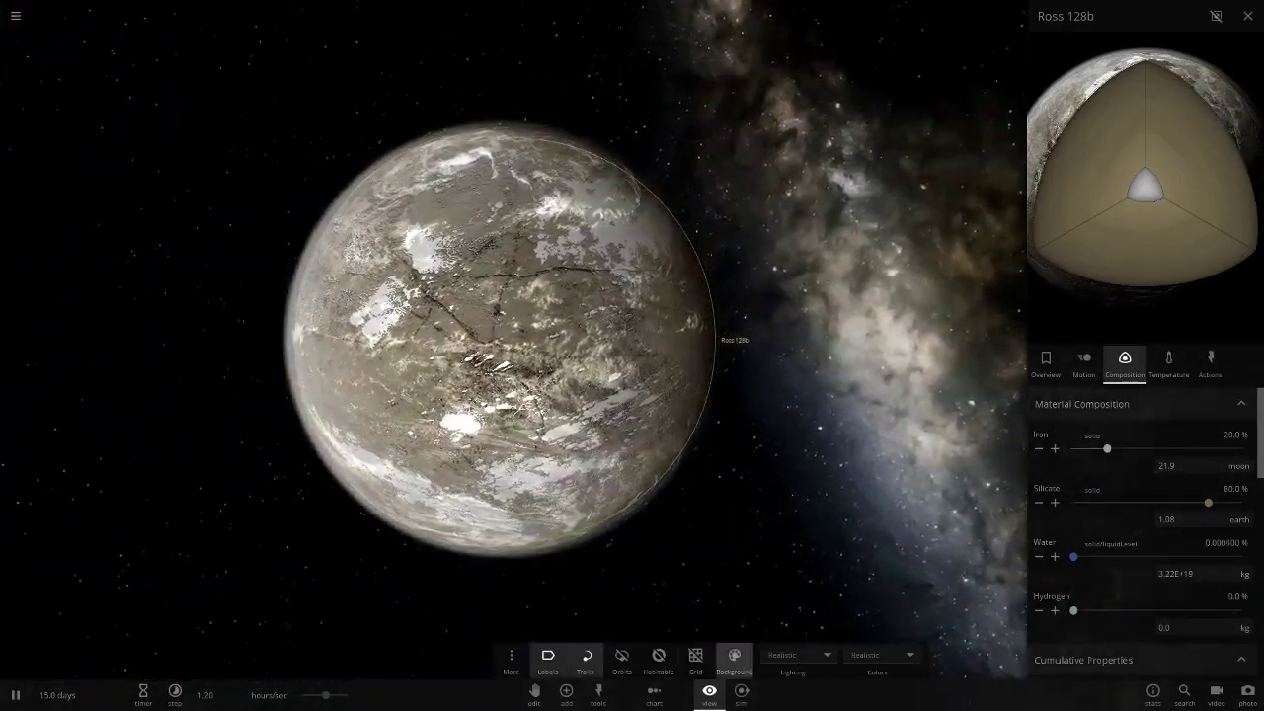
Switch the lighting to Studio and pause the simulation.
click(798, 654)
click(784, 671)
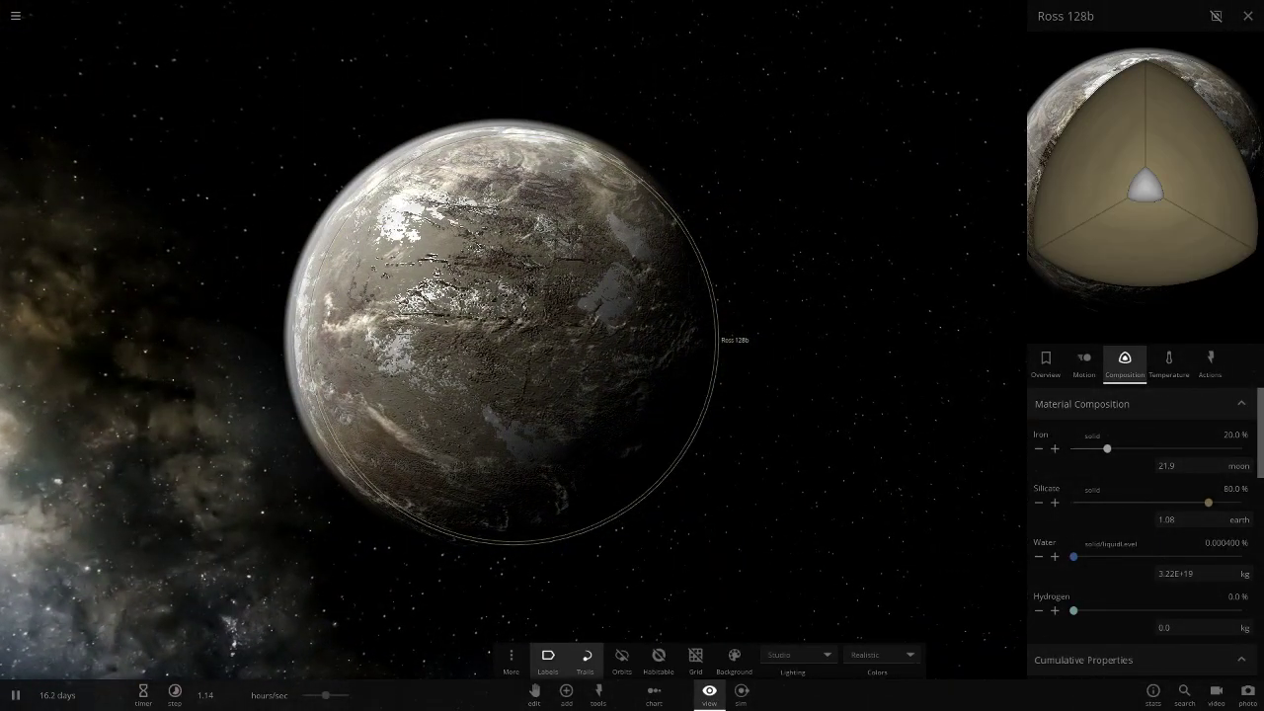
key(space)
Search the object library for "ko" and place 1 Kor Kora as a still object beside Ross 128b.
click(565, 695)
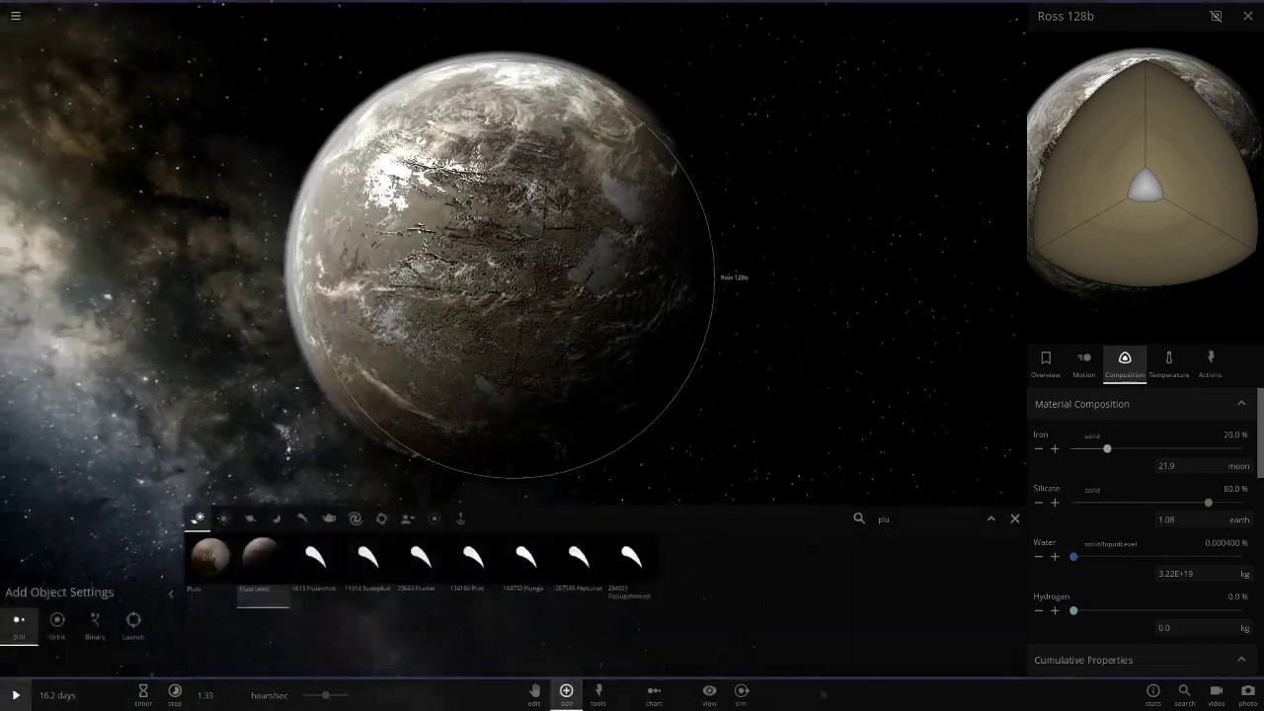
text(ko)
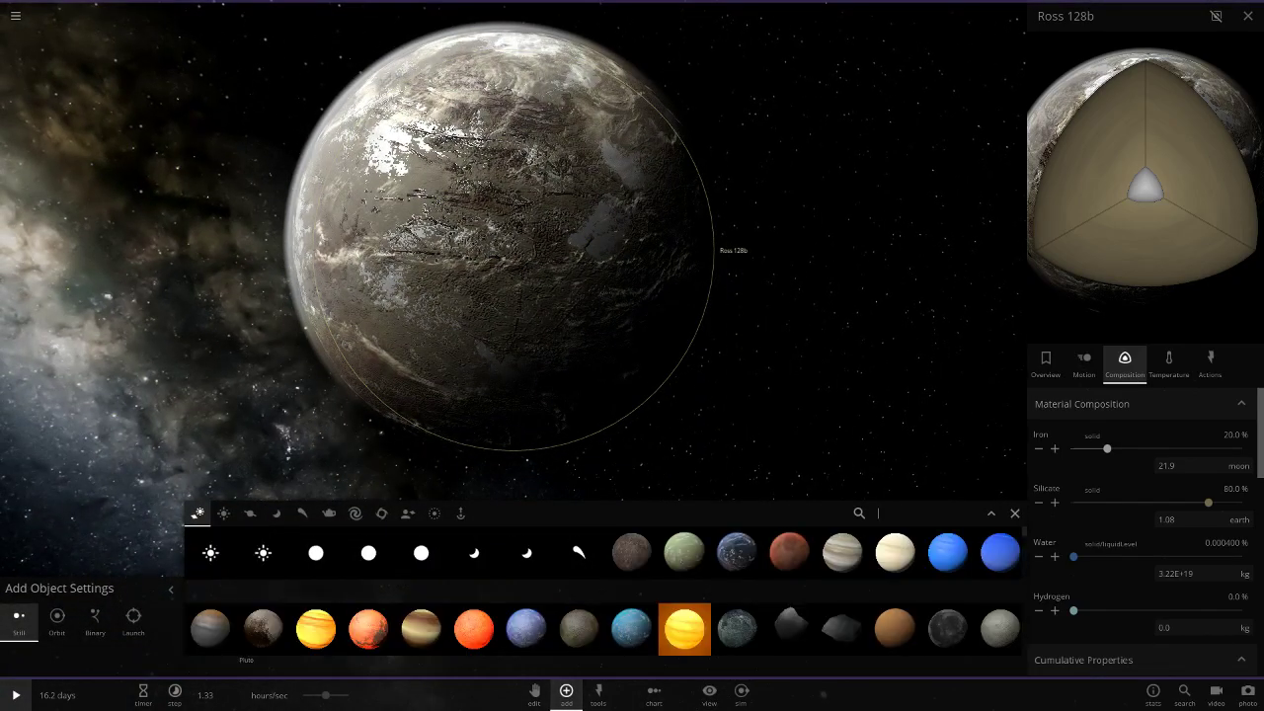
text(i)
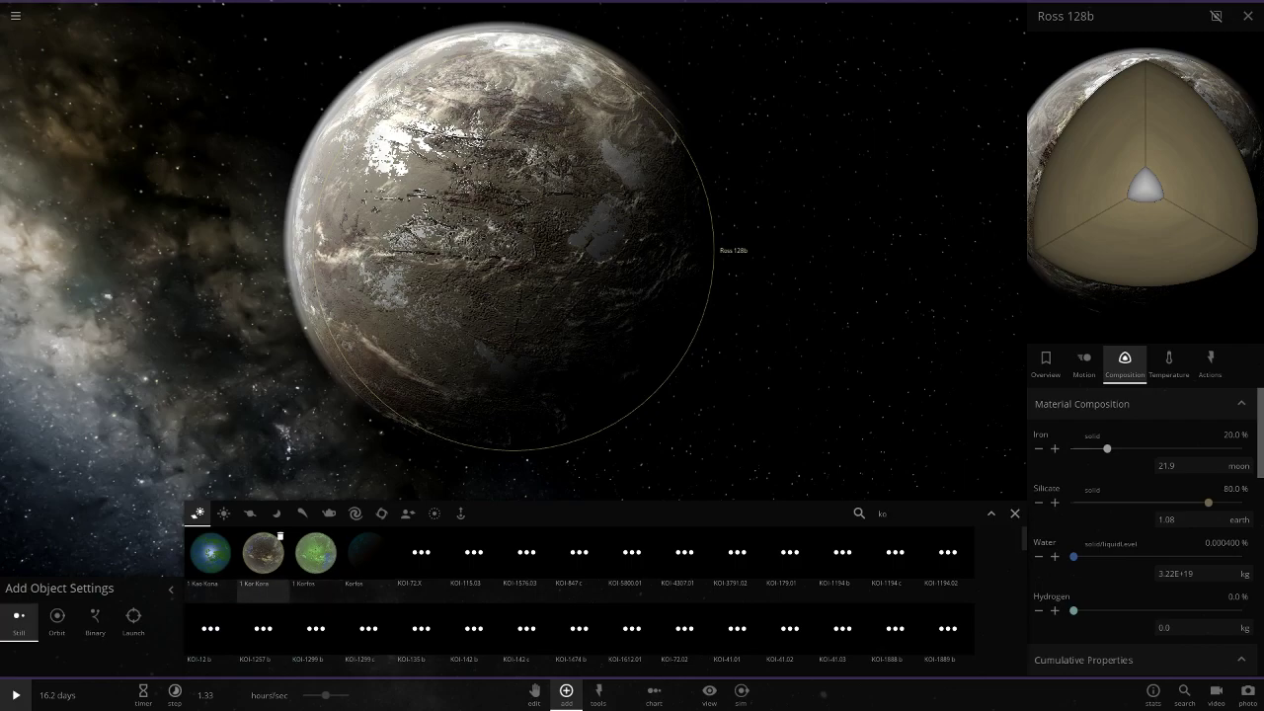
click(262, 558)
scroll(789, 367, down, 5)
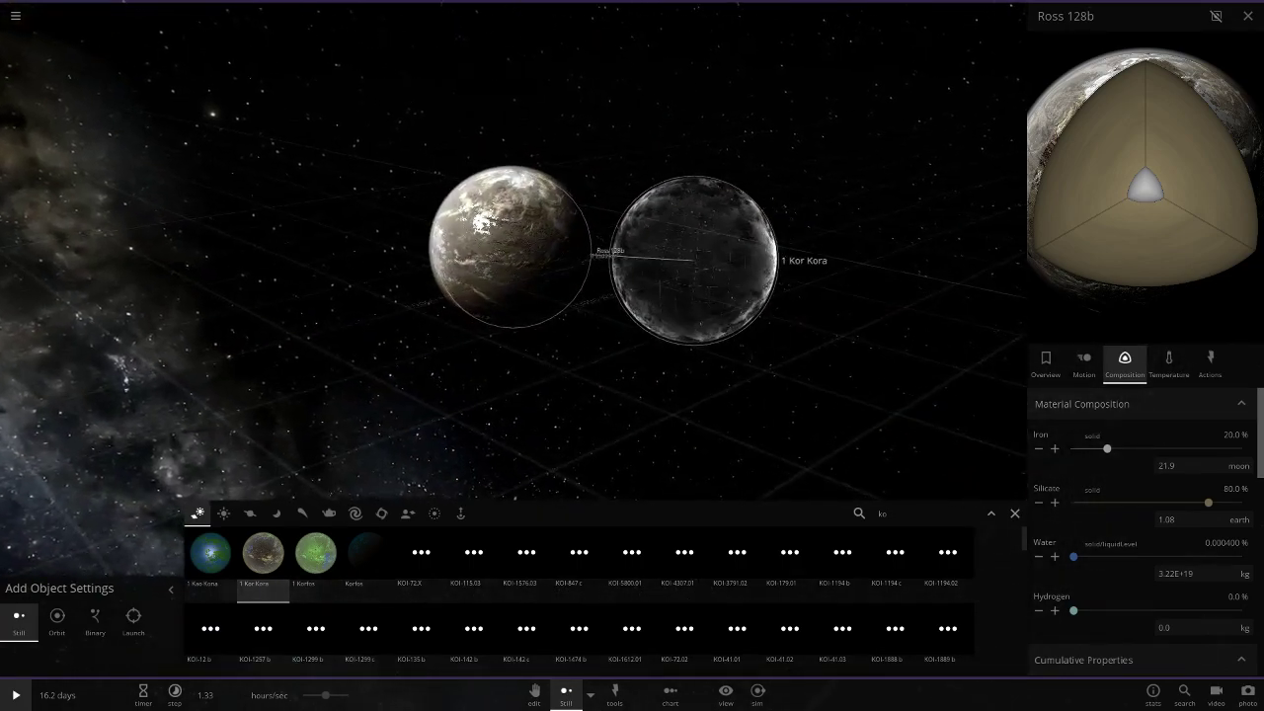
click(694, 260)
scroll(928, 471, up, 3)
click(1014, 513)
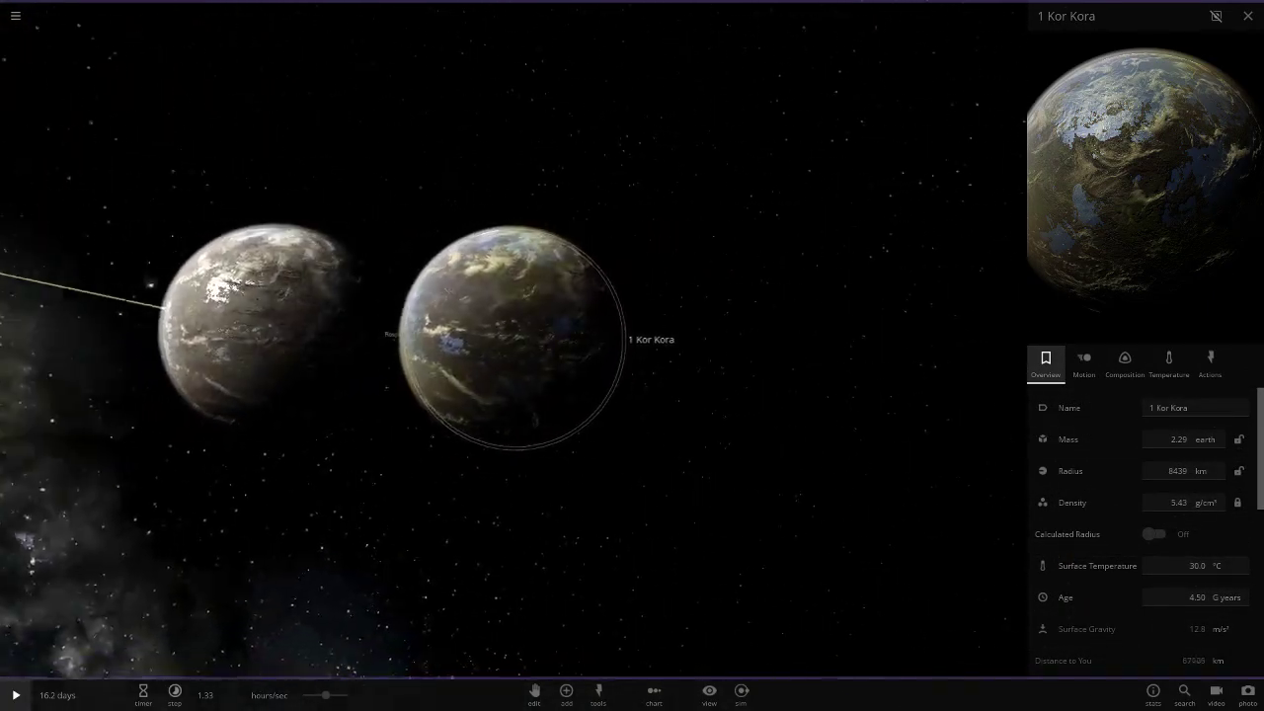
Compare the properties and appearance of Ross 128b and 1 Kor Kora, and remove 1 Kor Kora.
click(237, 357)
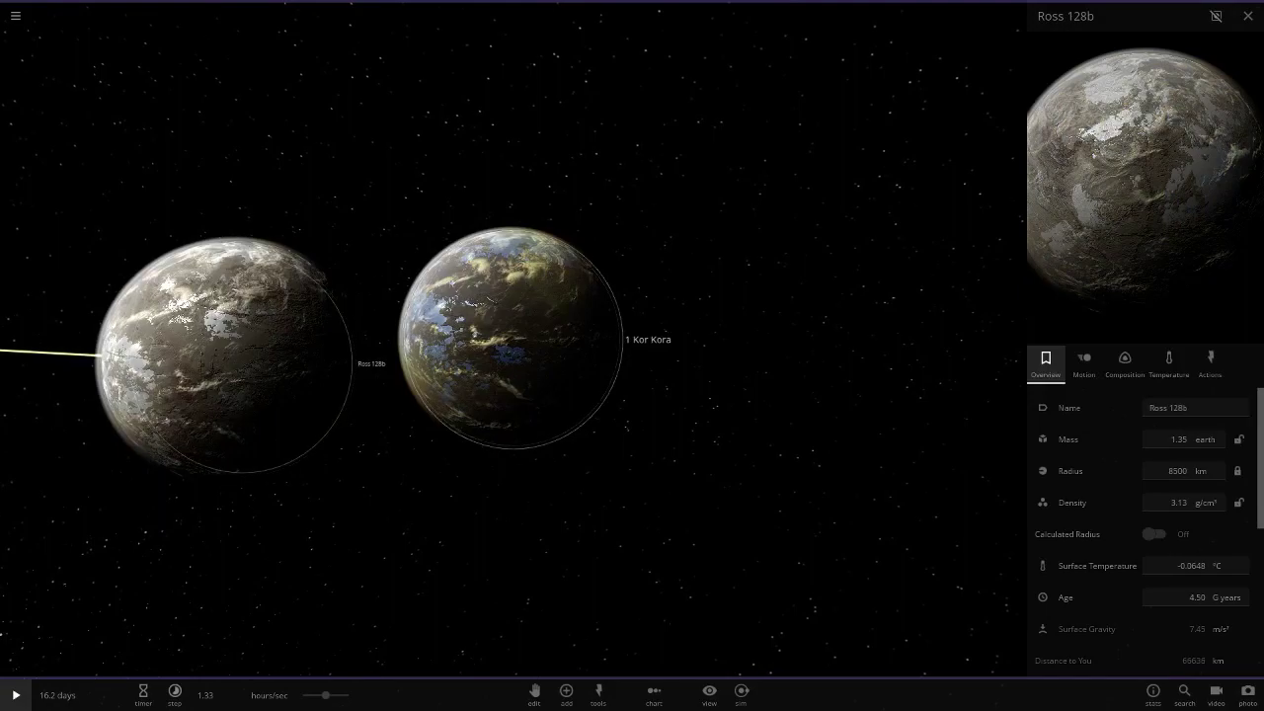
click(510, 337)
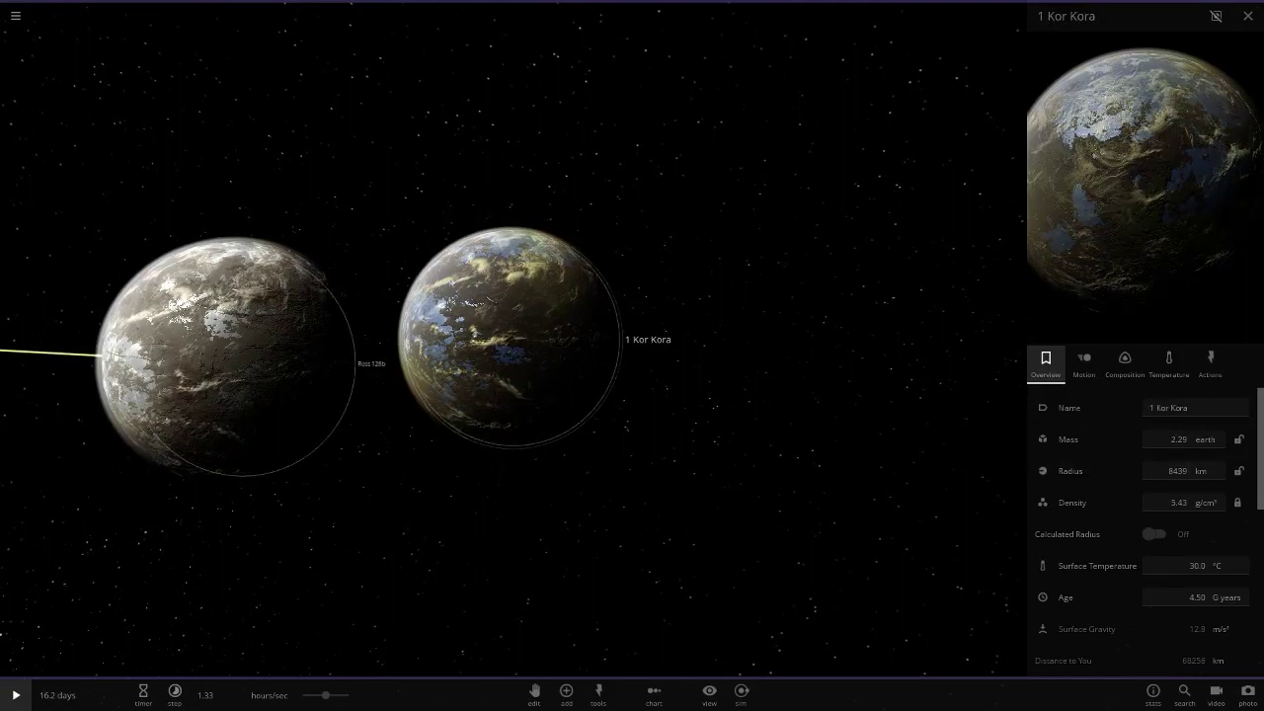
click(237, 358)
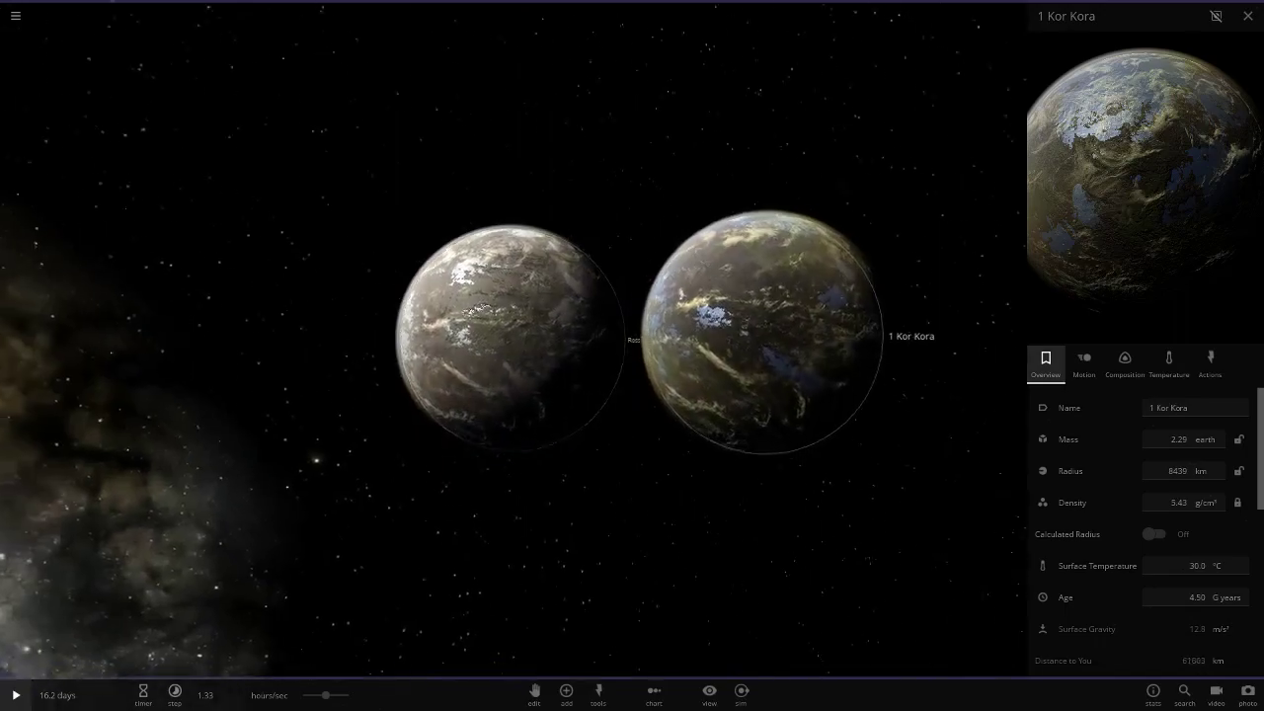
key(Escape)
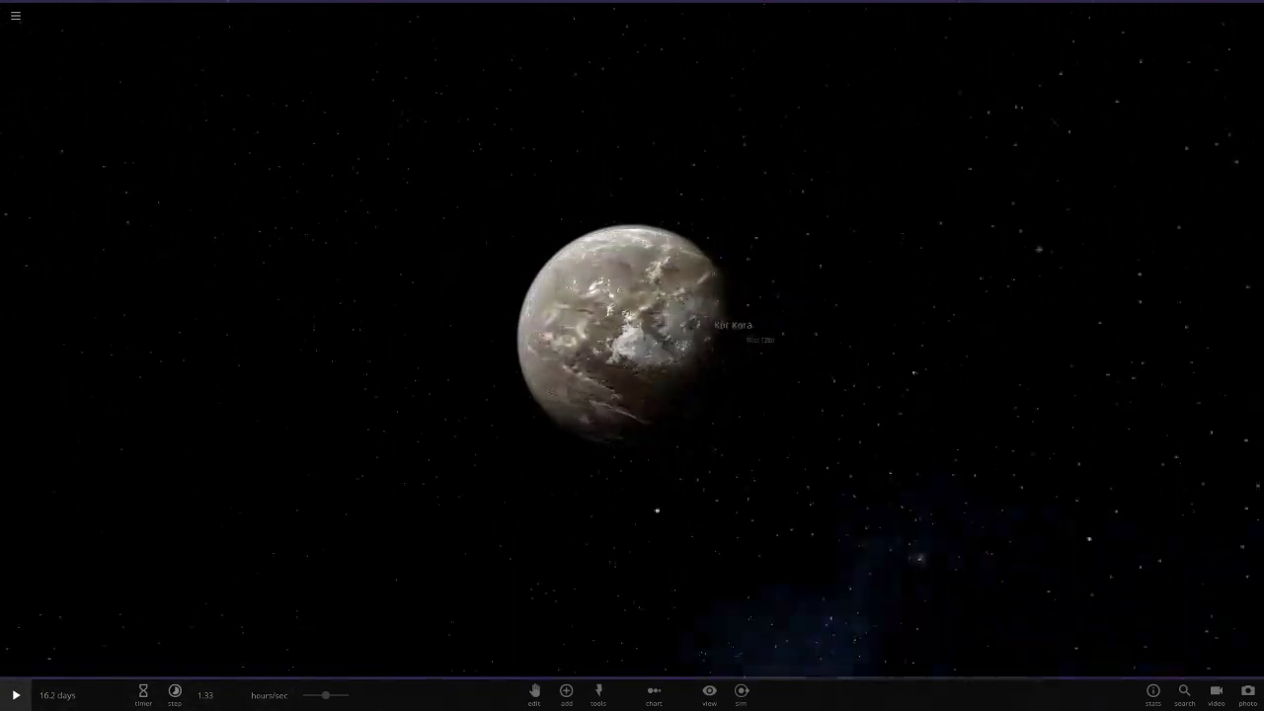
Review the composition, temperature and atmosphere properties of Ross 128b and close its properties.
double_click(609, 291)
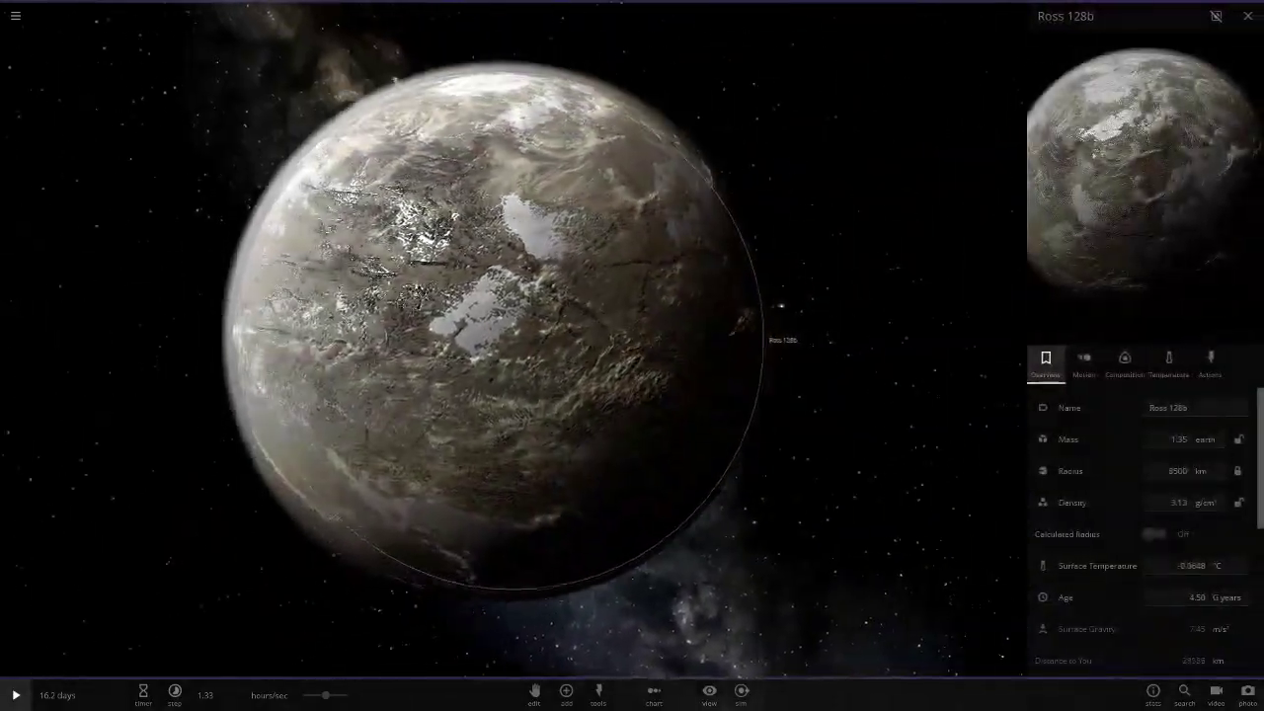
click(1124, 364)
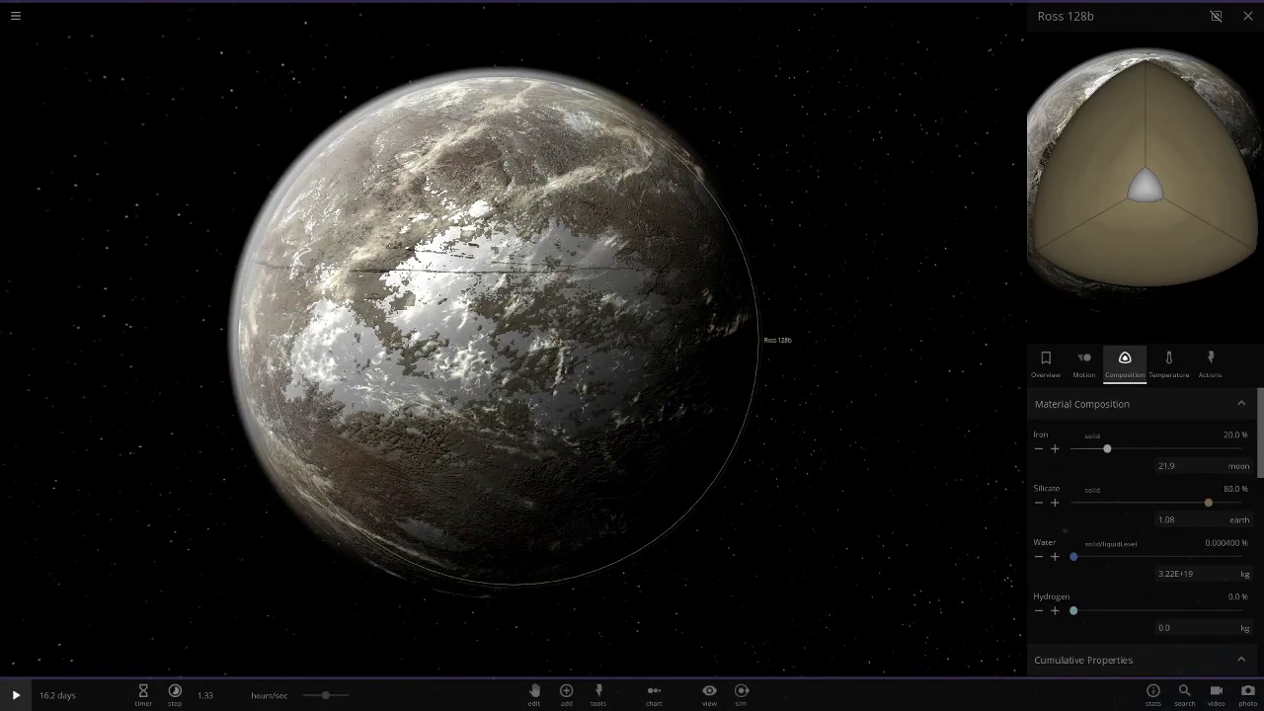
scroll(513, 338, down, 3)
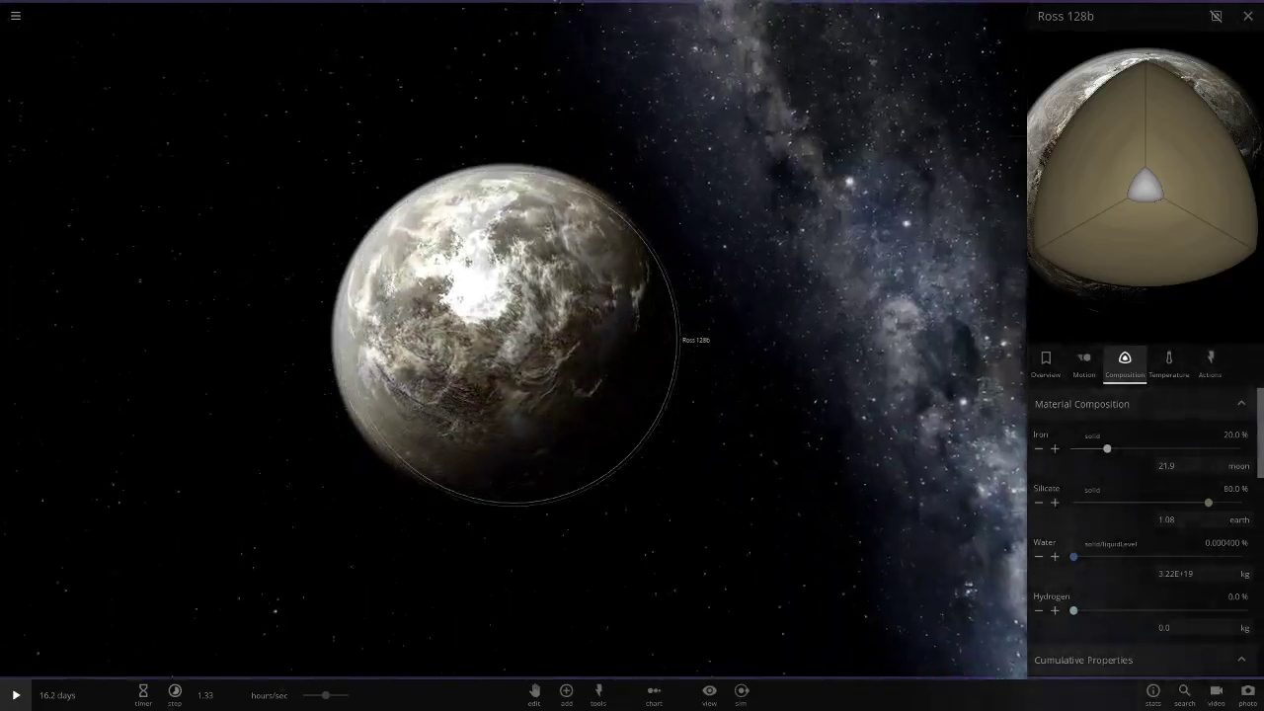
click(1168, 363)
scroll(1145, 577, down, 3)
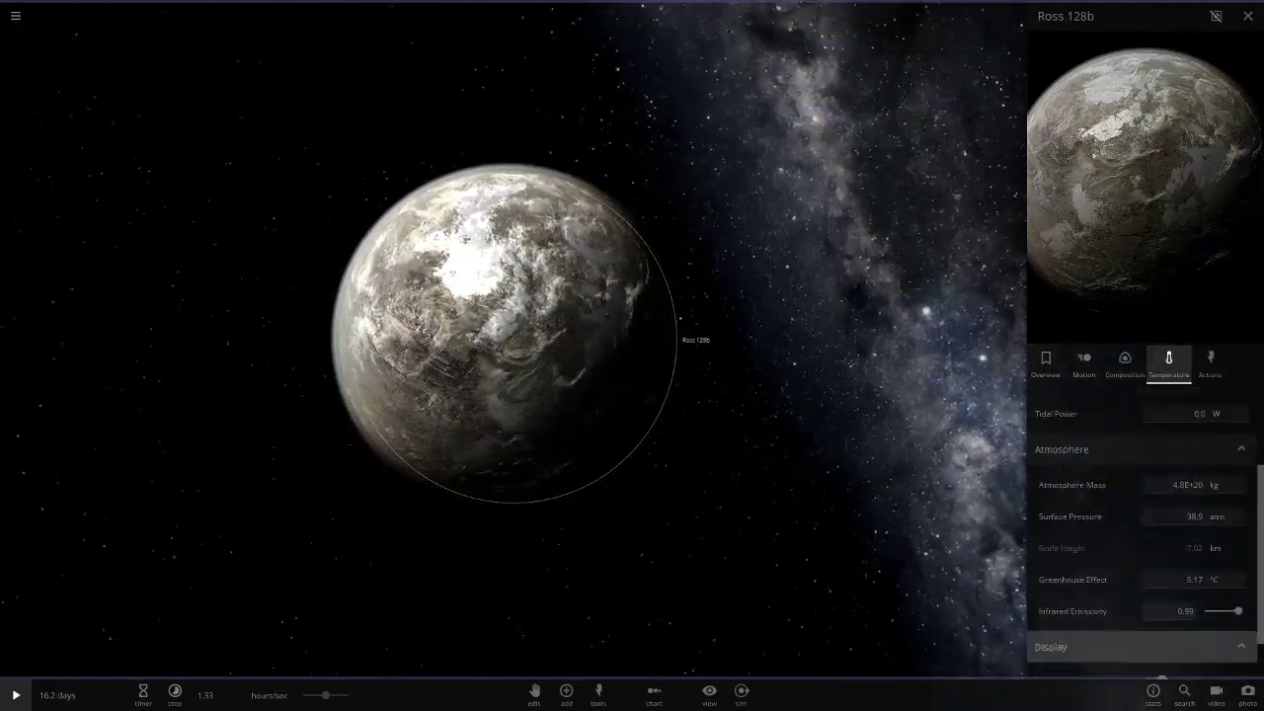
scroll(1145, 631, up, 3)
click(1247, 16)
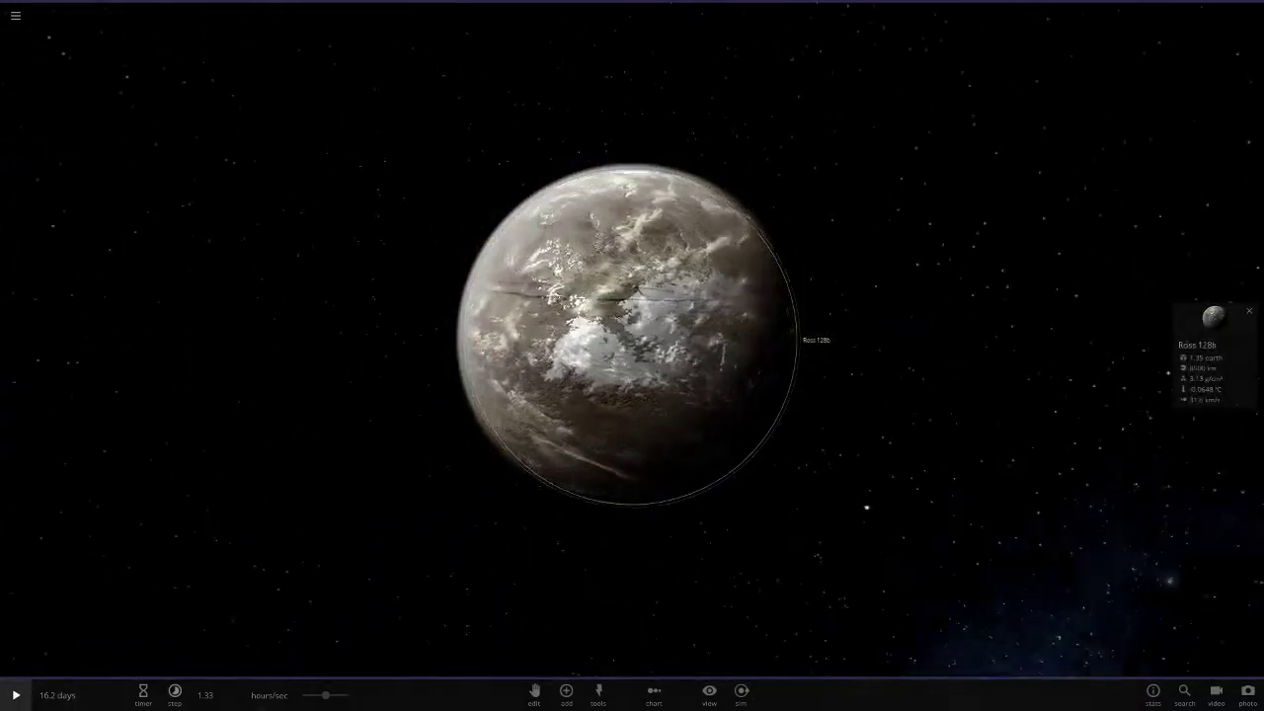
Set the lighting to Realistic and inspect the surface of Ross 128b up close with its properties closed.
click(1213, 351)
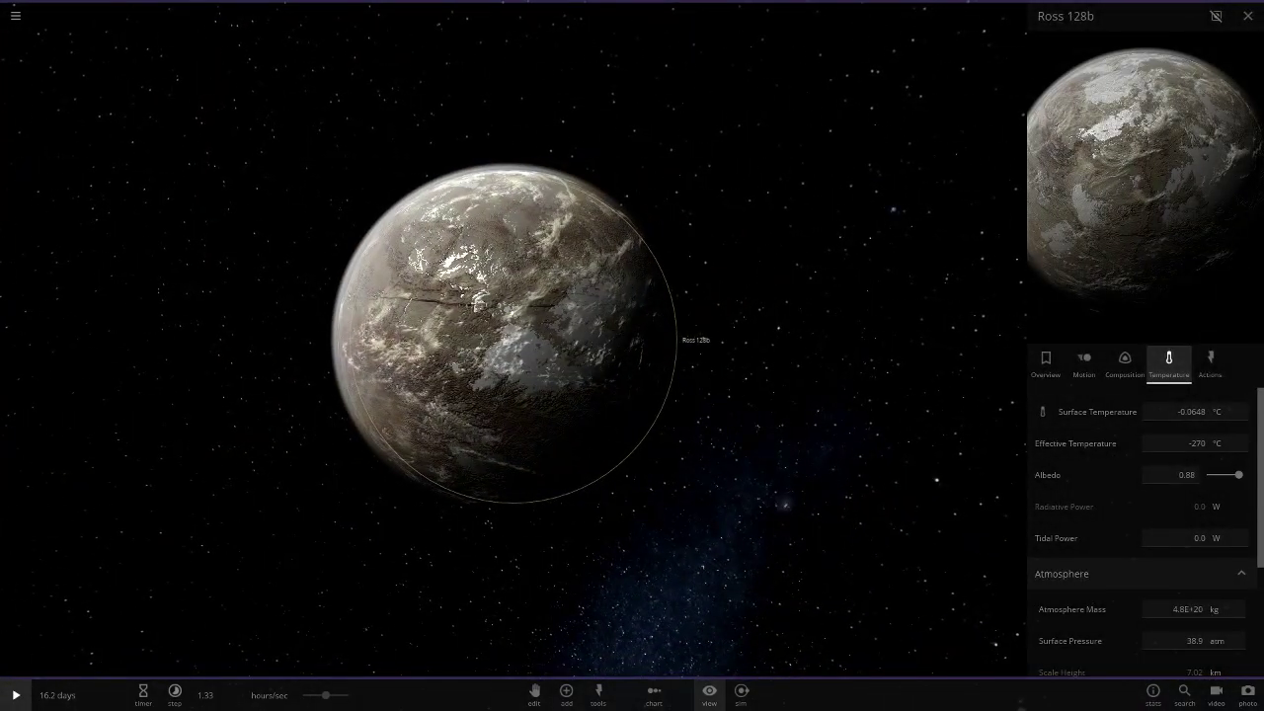
click(709, 692)
click(780, 635)
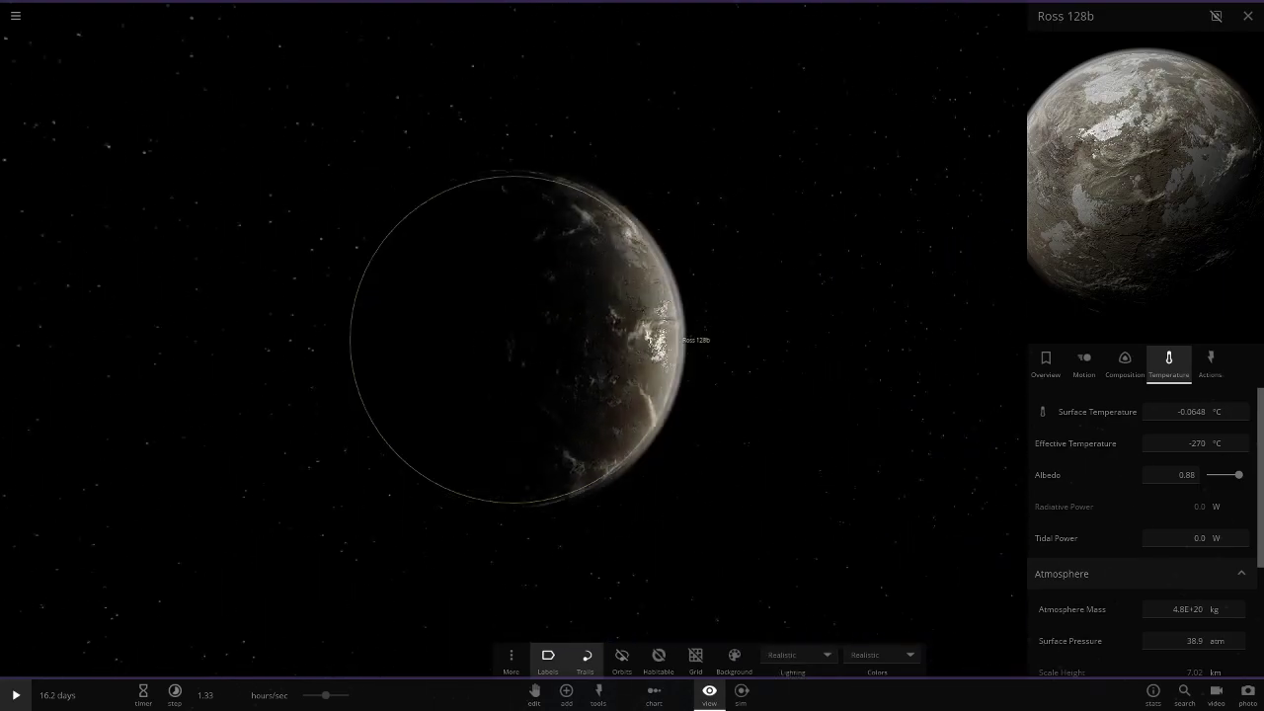
scroll(517, 339, up, 5)
drag(632, 340, 178, 296)
key(Escape)
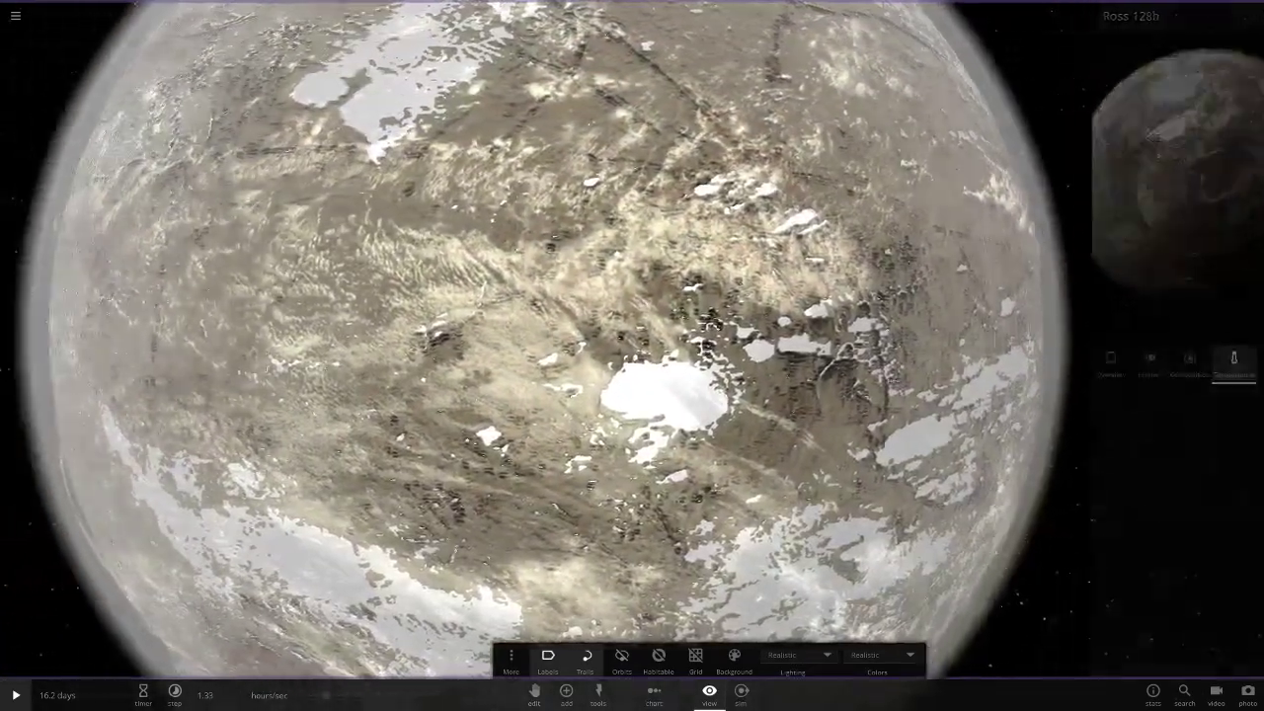
scroll(632, 339, down, 5)
drag(632, 340, 395, 340)
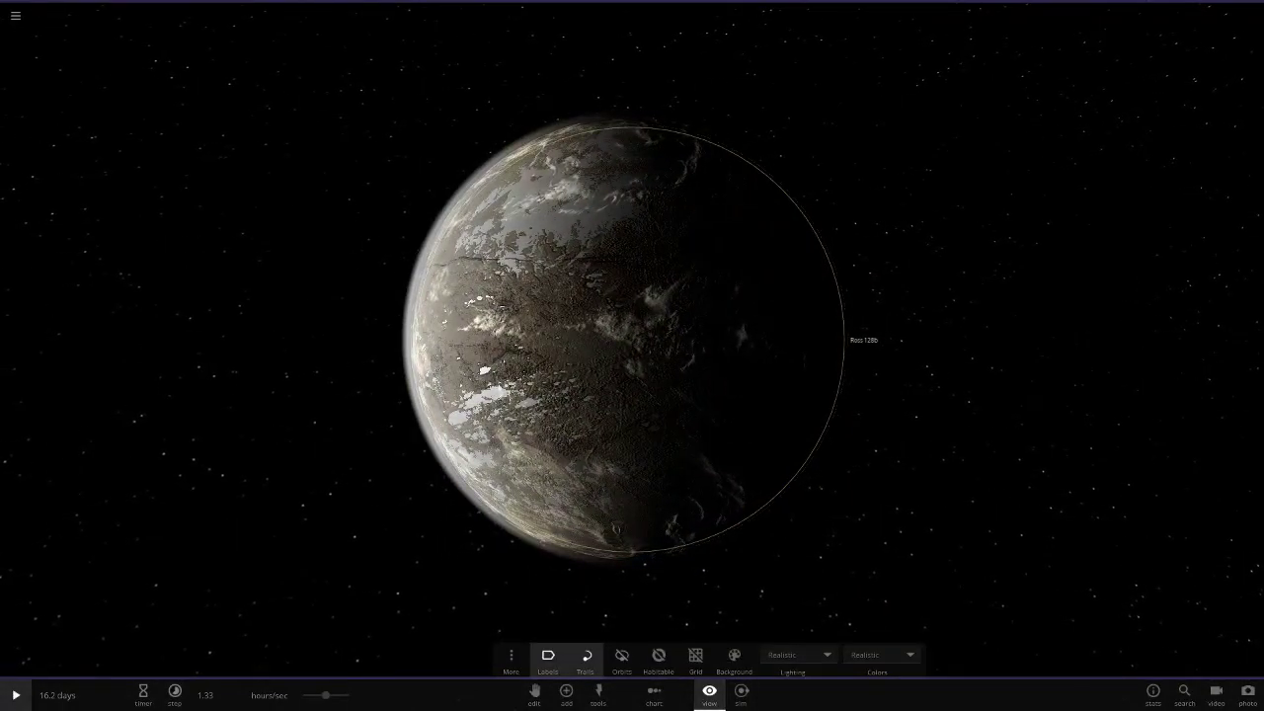
Turn Ross 128b by briefly running the simulation with a 1 sec rotational period, and set the rotational period to 0 sec.
click(1213, 356)
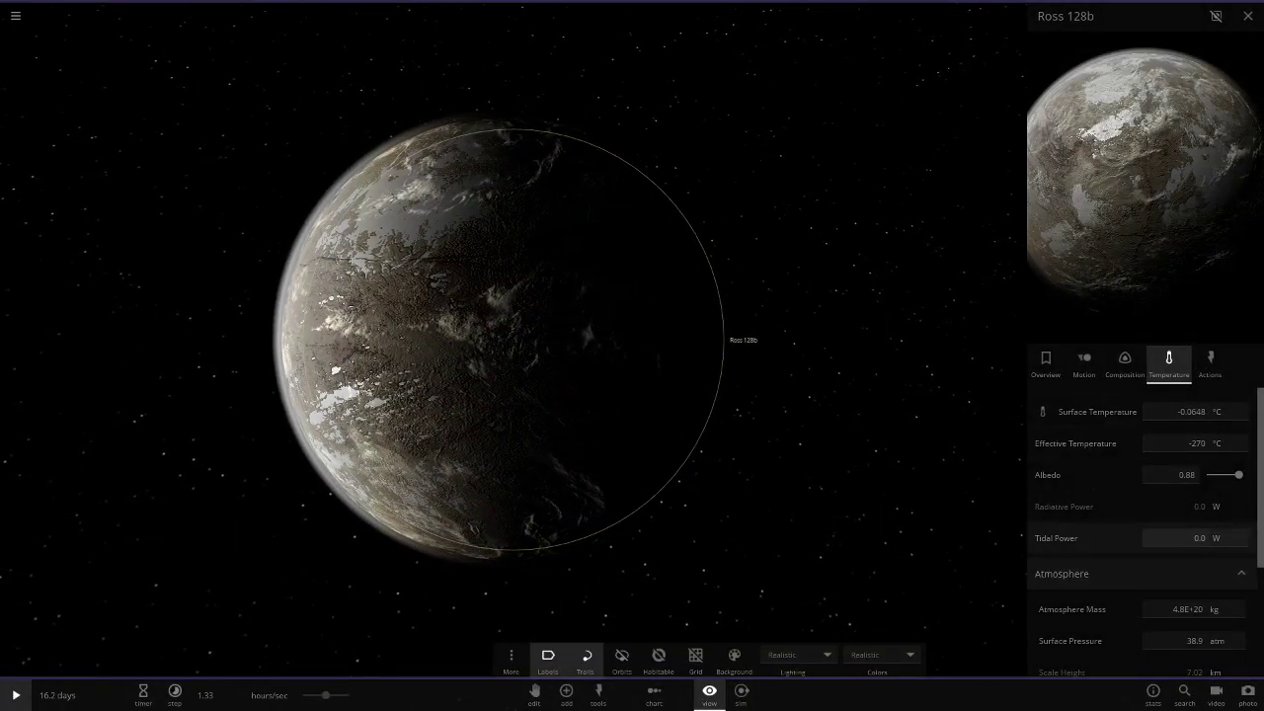
click(1044, 364)
scroll(1143, 537, down, 3)
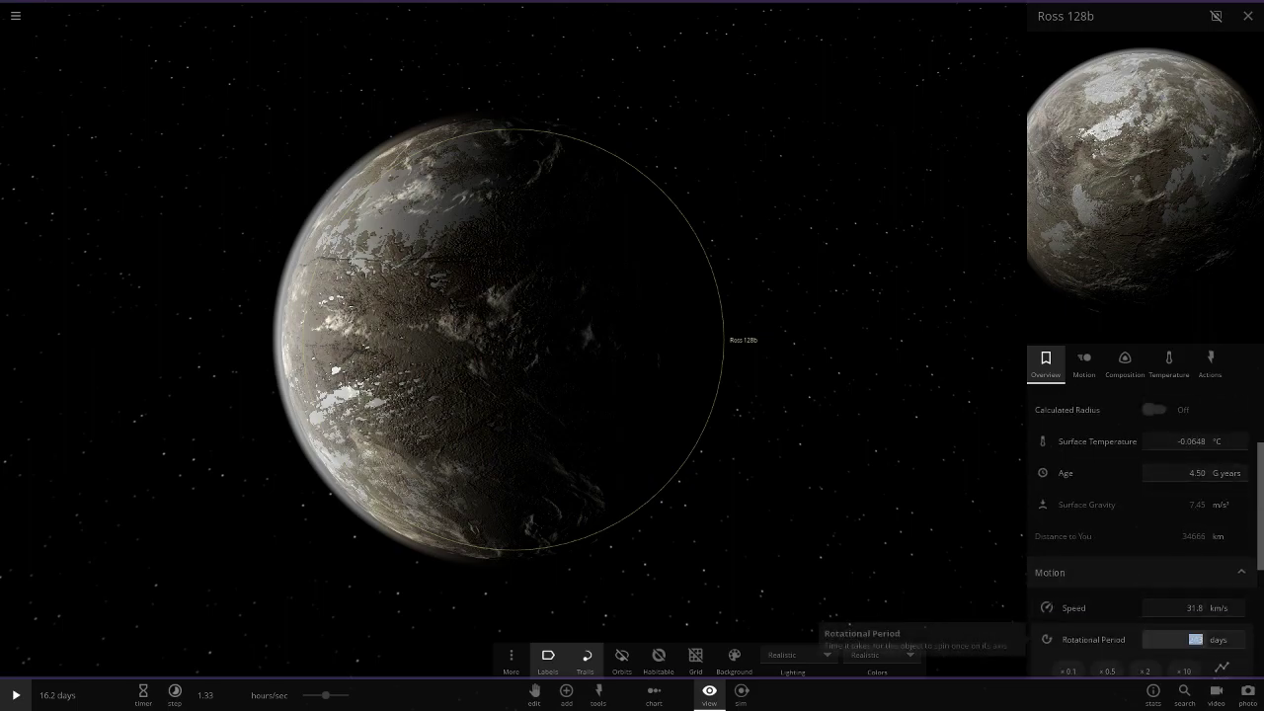
text(0)
key(Return)
key(space)
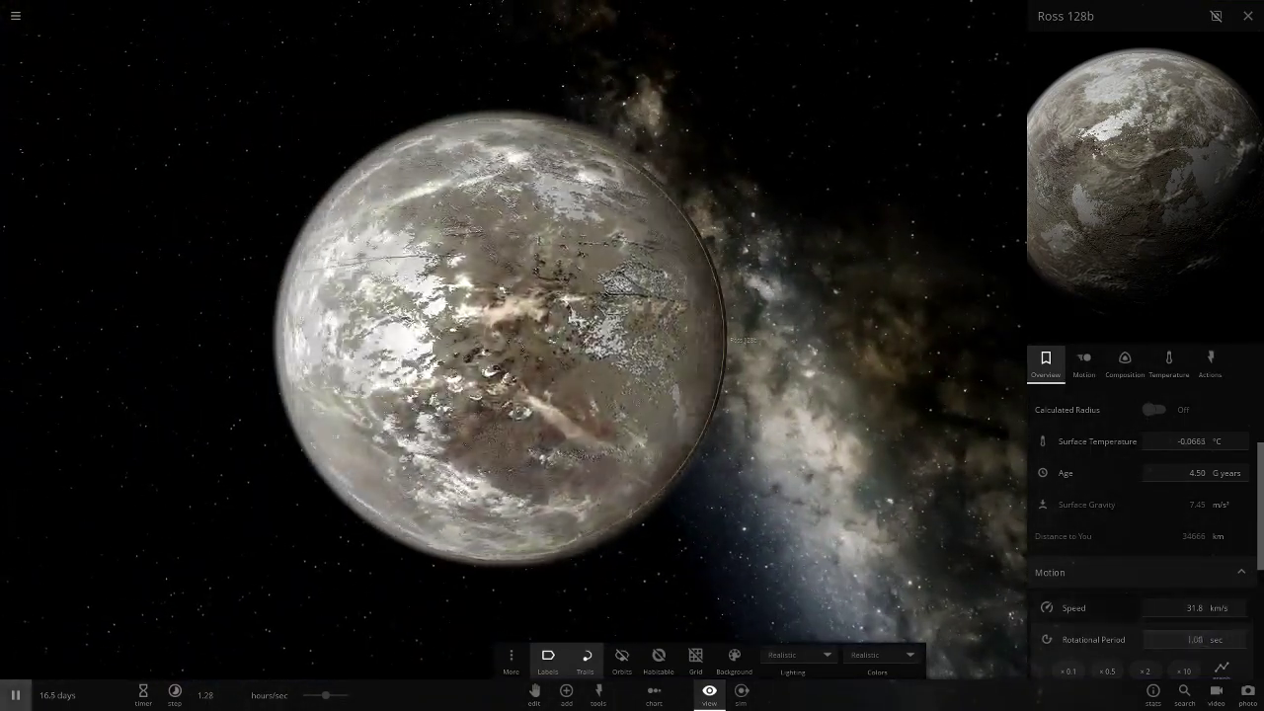
key(space)
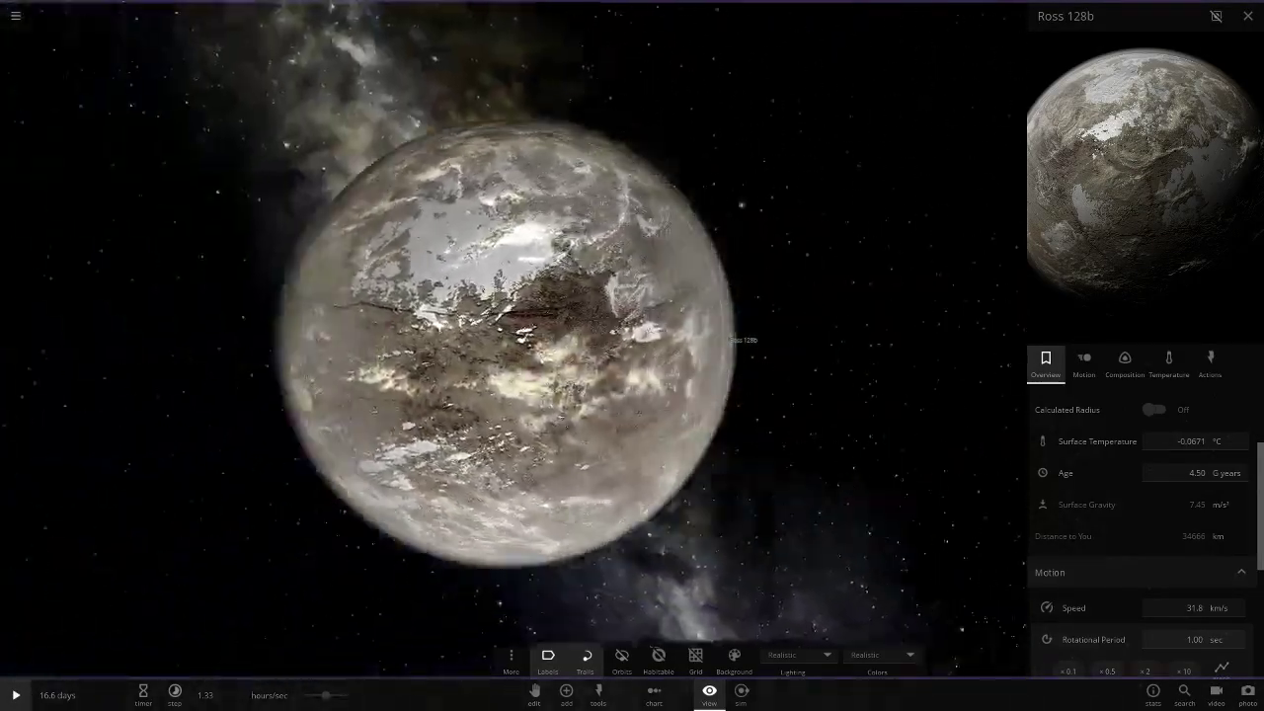
click(1192, 639)
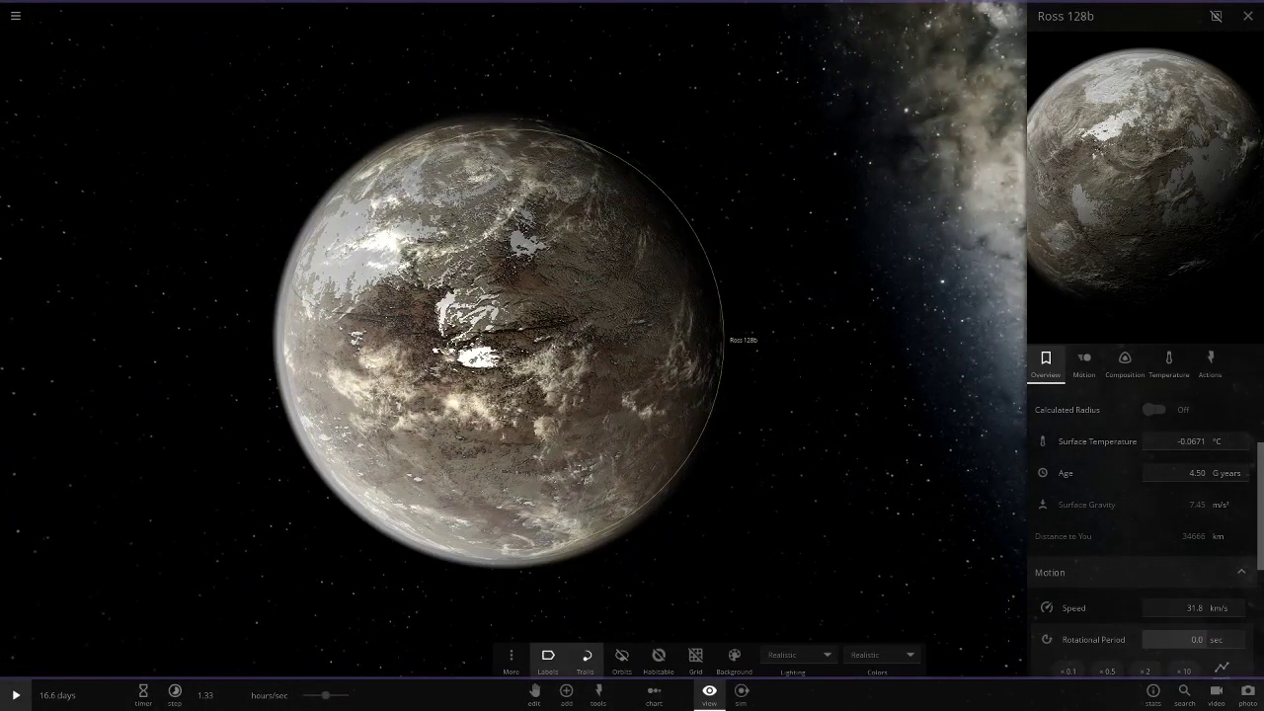
Save Ross 128b to the user objects and close its properties.
click(1211, 362)
click(1076, 542)
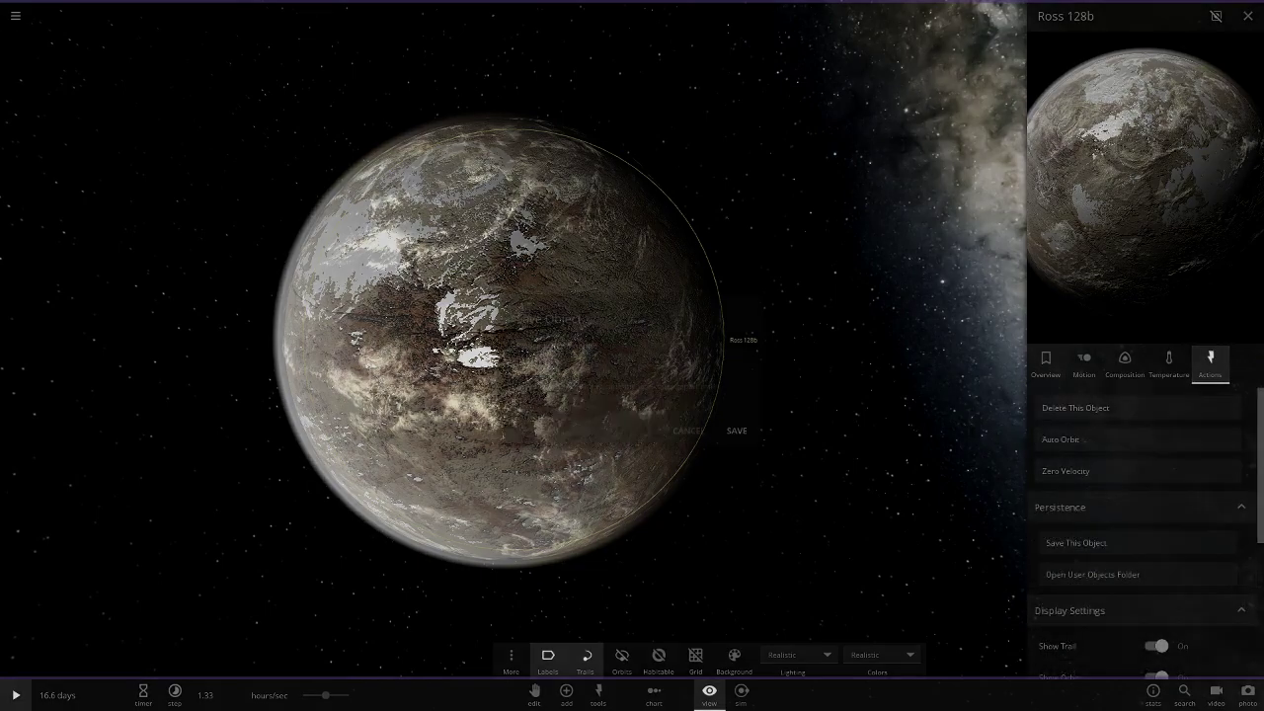
click(737, 430)
drag(736, 430, 948, 395)
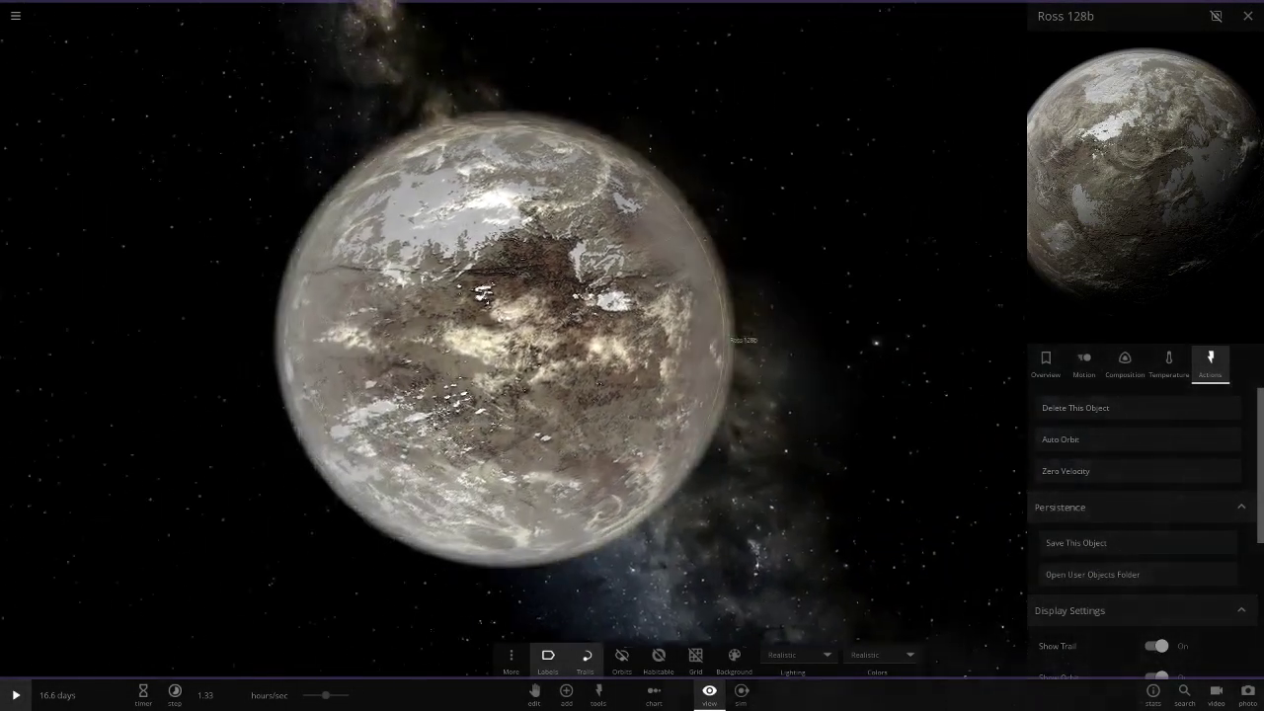
click(1248, 16)
Examine the lakes, clouds and terrain of Ross 128b at close range and from several sides.
drag(632, 395, 879, 376)
scroll(632, 355, up, 2)
scroll(632, 355, up, 5)
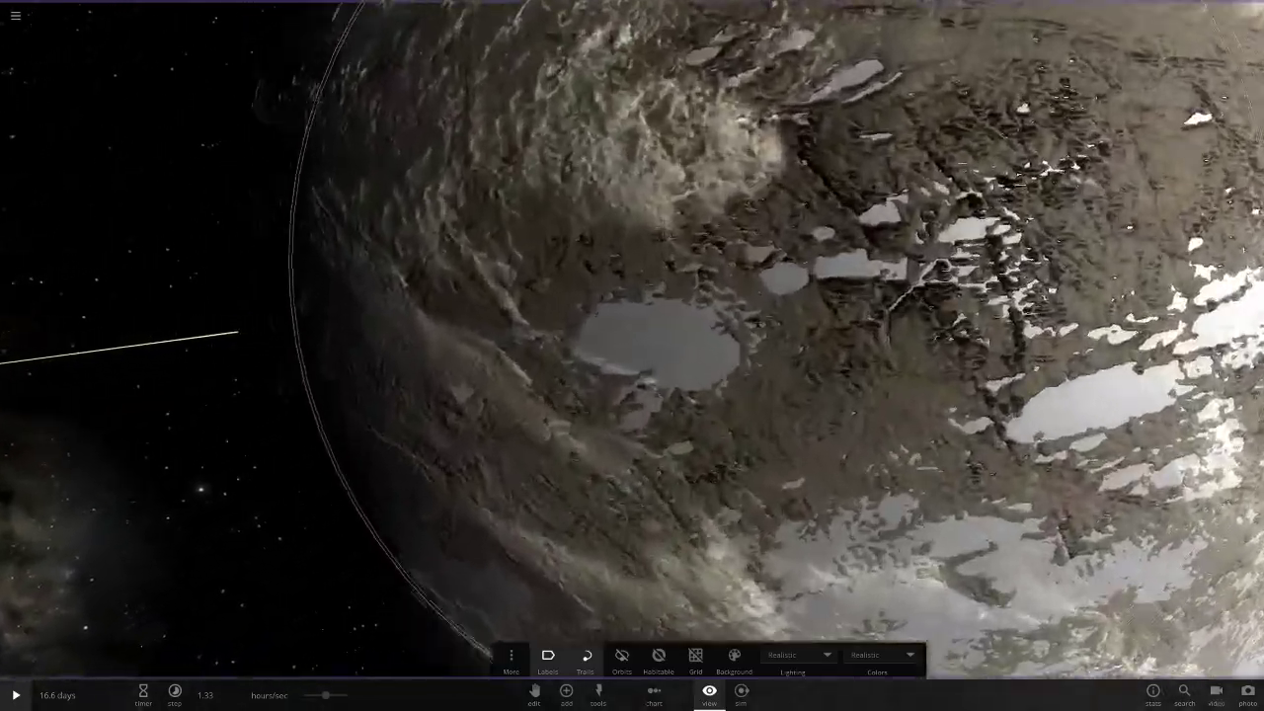
scroll(632, 355, down, 3)
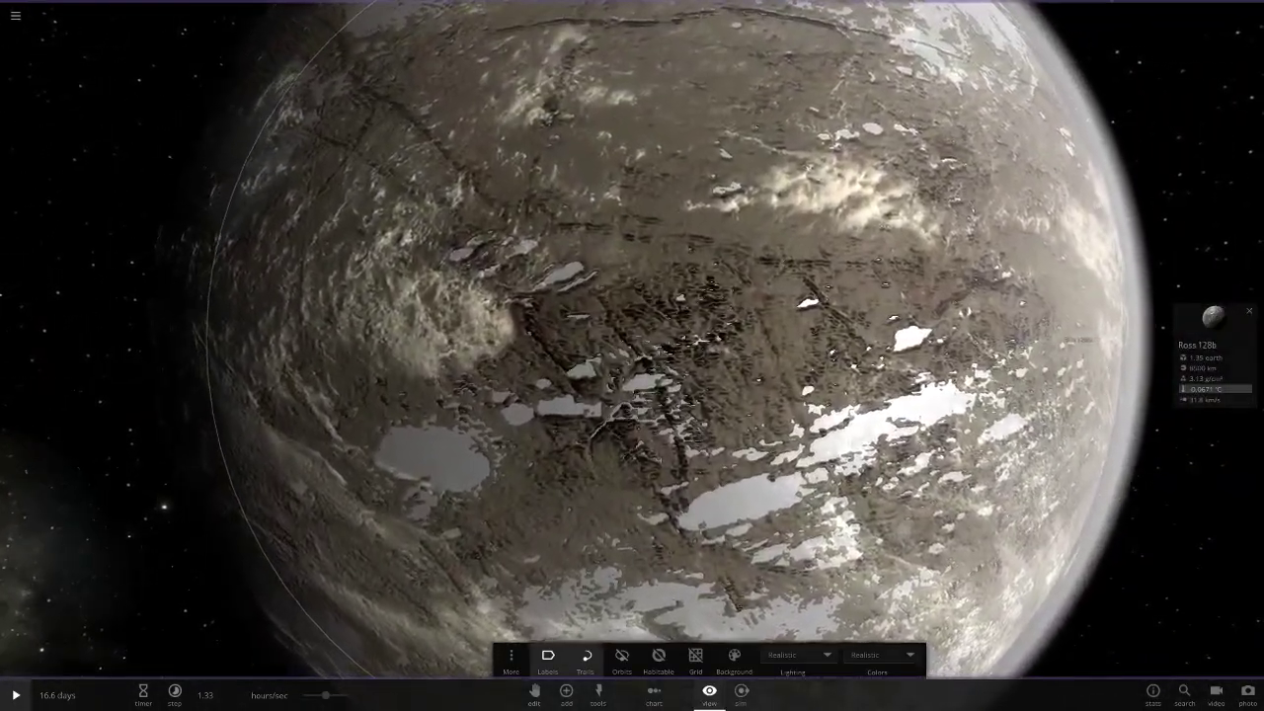
scroll(632, 356, up, 3)
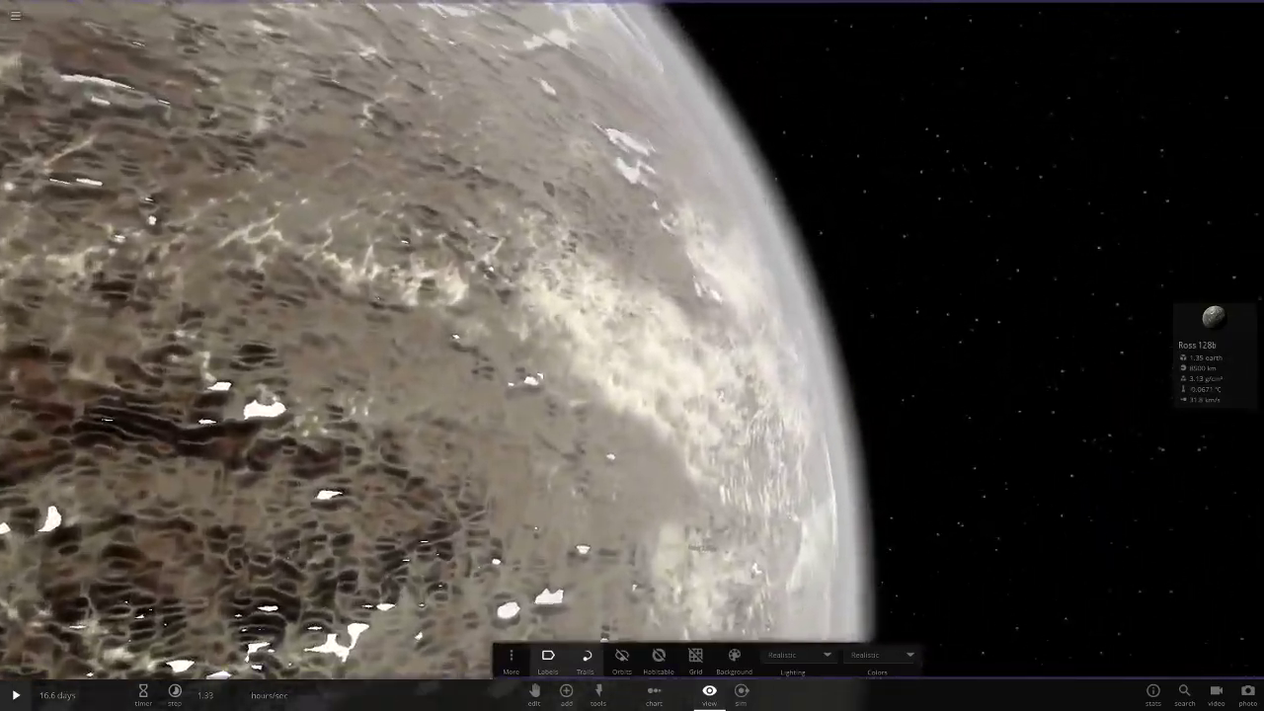
drag(632, 356, 938, 404)
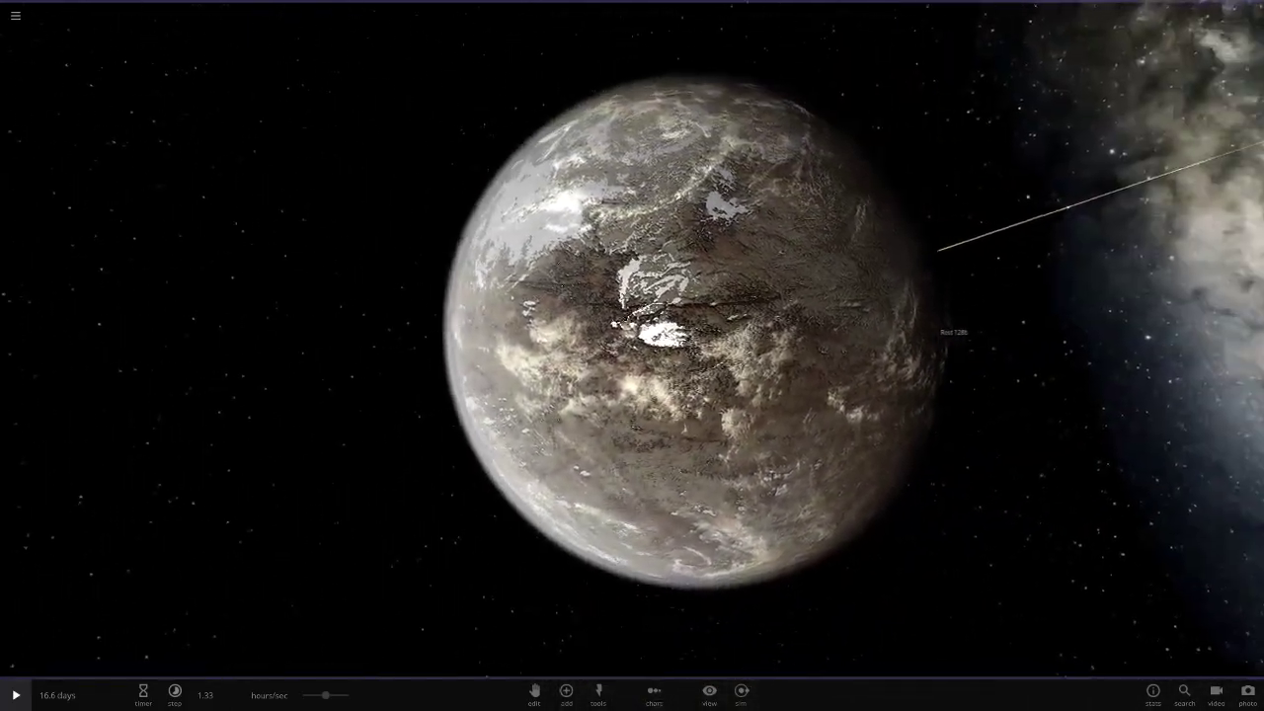
Open the view display options.
click(708, 695)
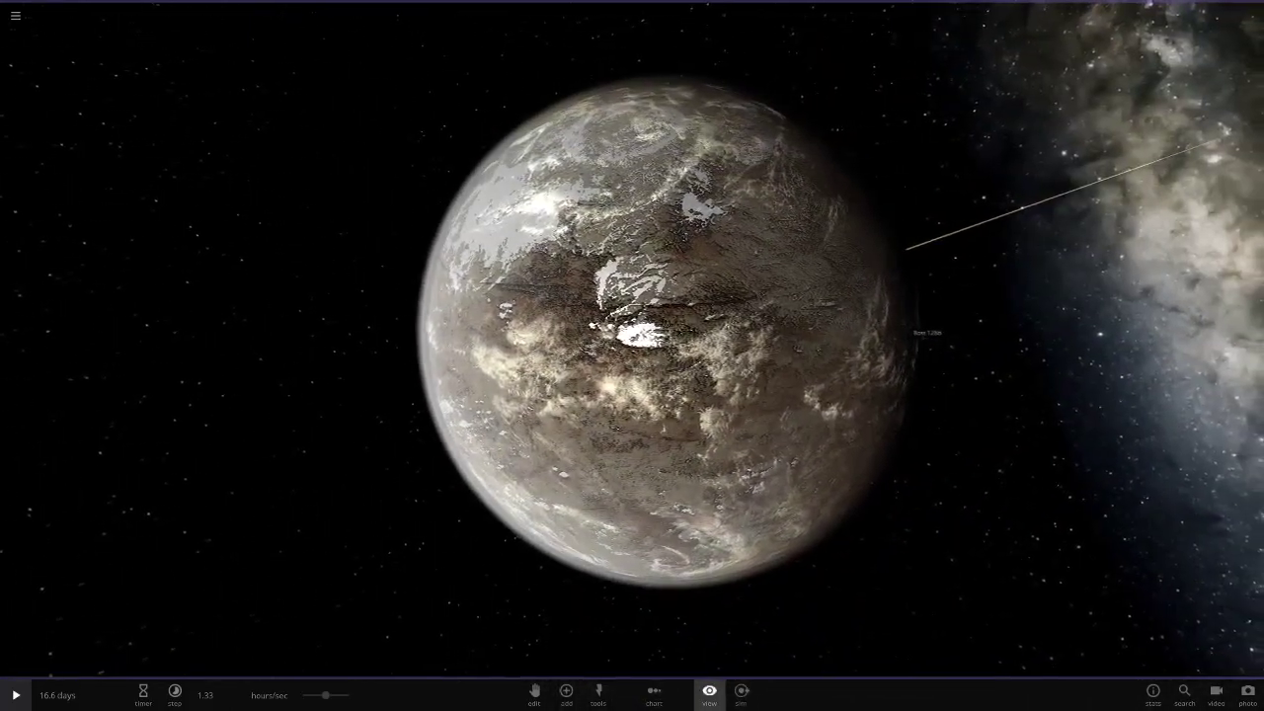